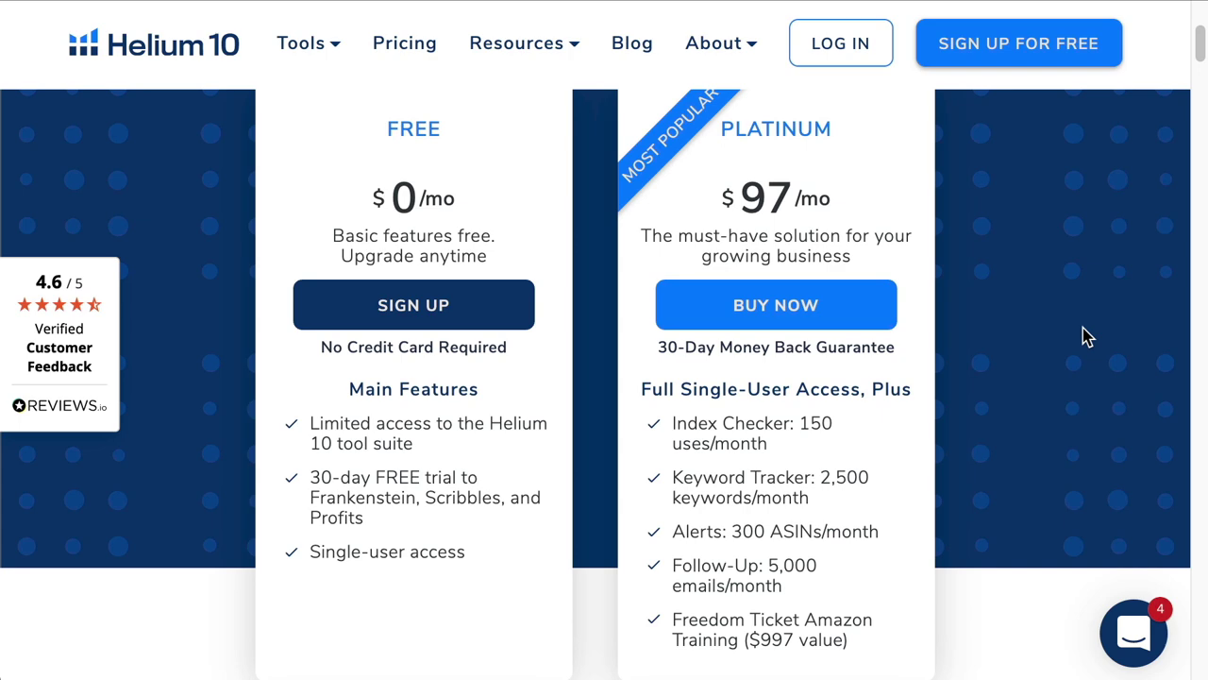
Review the prices and features of the Free, Platinum, Diamond and Enterprise plans on the Helium 10 pricing page
{"action": "scroll", "coordinate": [1041, 337], "scroll_direction": "up", "scroll_amount": 1}
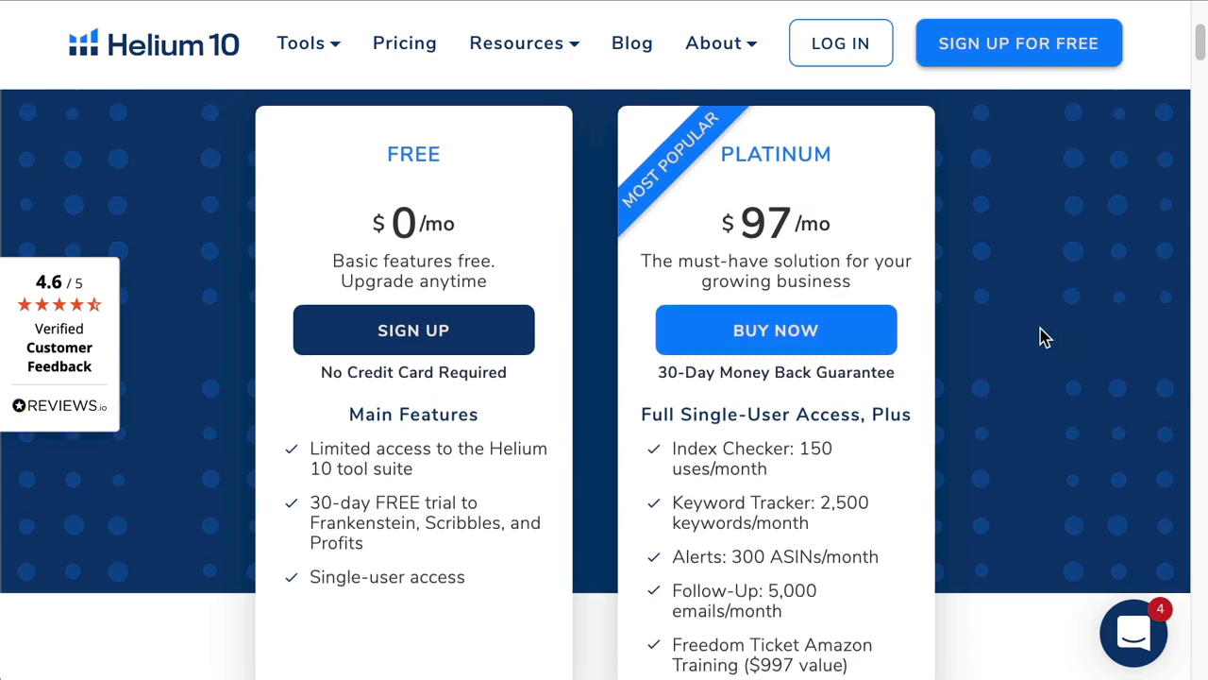
{"action": "scroll", "coordinate": [1041, 337], "scroll_direction": "down", "scroll_amount": 2}
{"action": "scroll", "coordinate": [1041, 337], "scroll_direction": "down", "scroll_amount": 5}
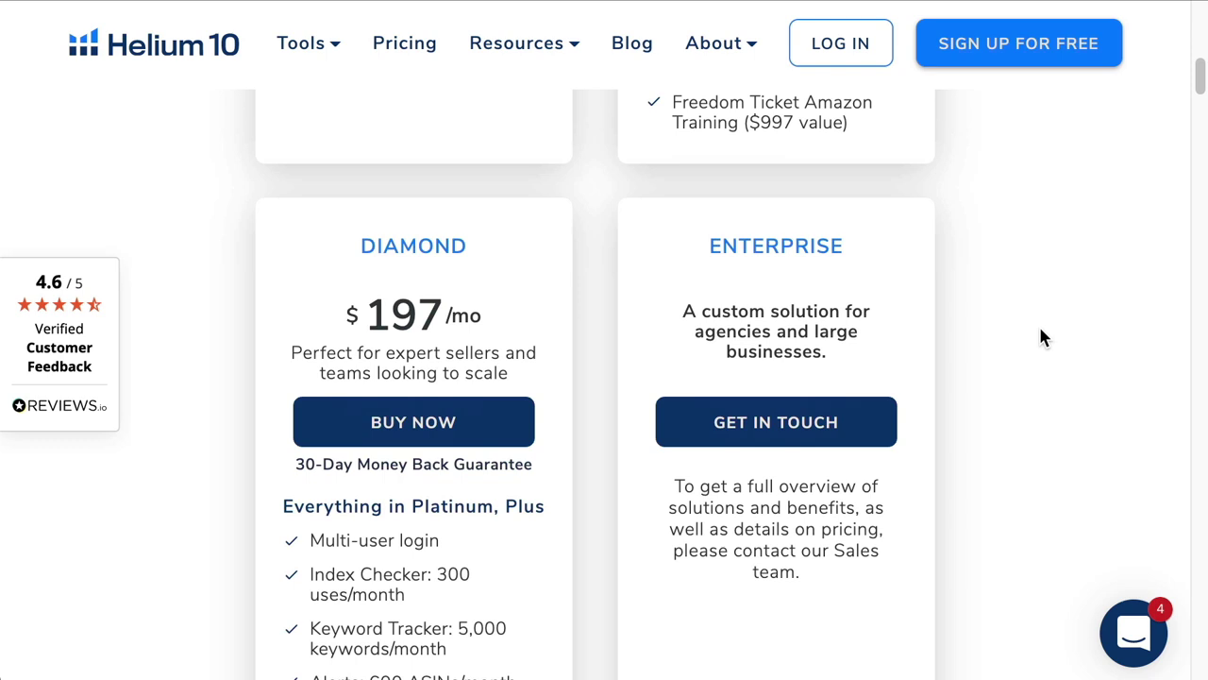
{"action": "scroll", "coordinate": [1041, 336], "scroll_direction": "down", "scroll_amount": 2}
{"action": "scroll", "coordinate": [1041, 337], "scroll_direction": "up", "scroll_amount": 1}
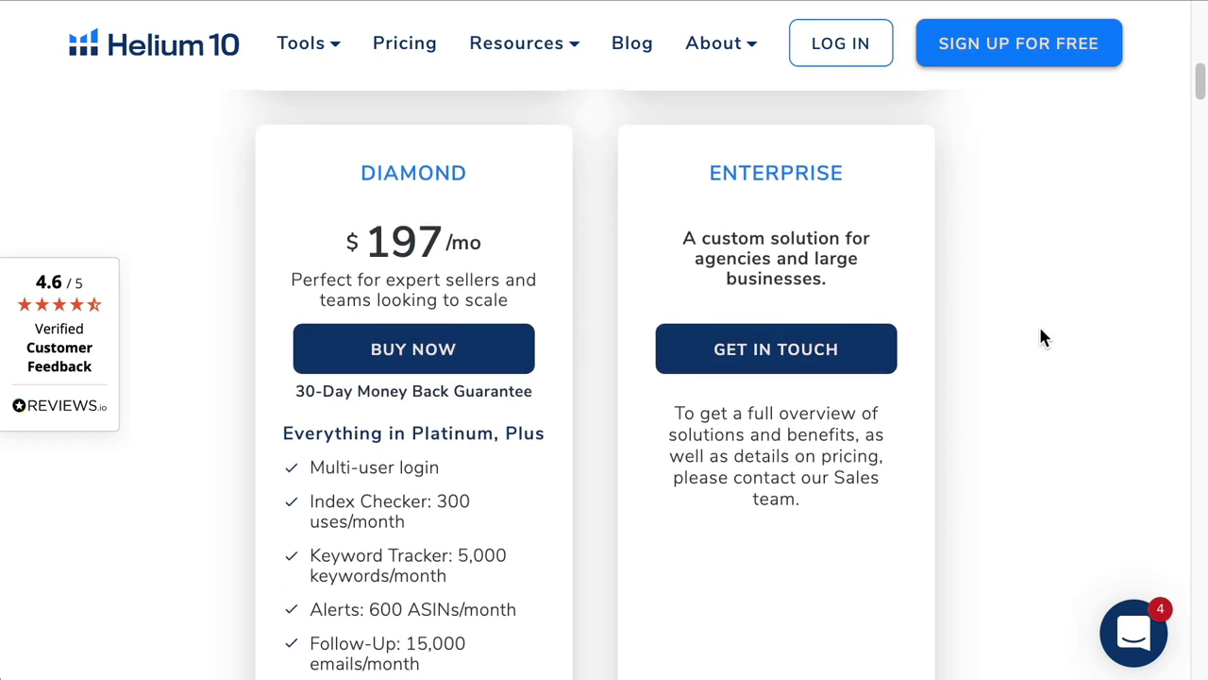
{"action": "scroll", "coordinate": [1042, 337], "scroll_direction": "down", "scroll_amount": 1}
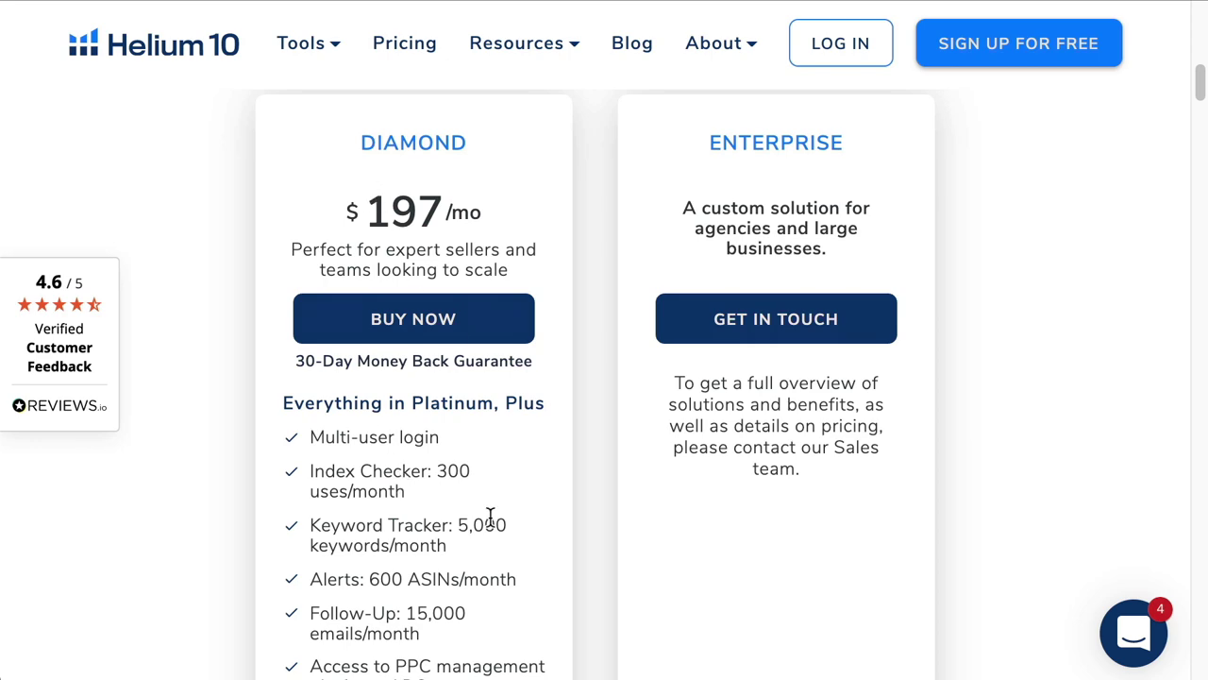
{"action": "scroll", "coordinate": [569, 502], "scroll_direction": "up", "scroll_amount": 6}
{"action": "scroll", "coordinate": [572, 502], "scroll_direction": "up", "scroll_amount": 1}
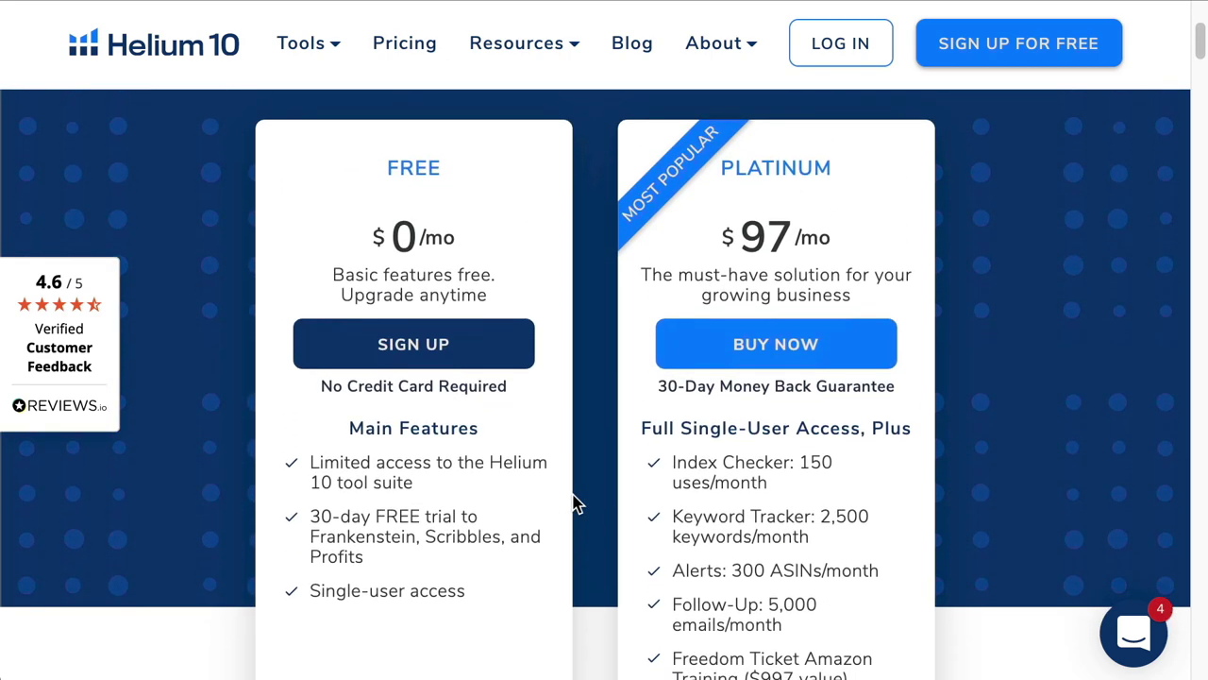
{"action": "scroll", "coordinate": [979, 437], "scroll_direction": "down", "scroll_amount": 3}
{"action": "scroll", "coordinate": [979, 437], "scroll_direction": "down", "scroll_amount": 3}
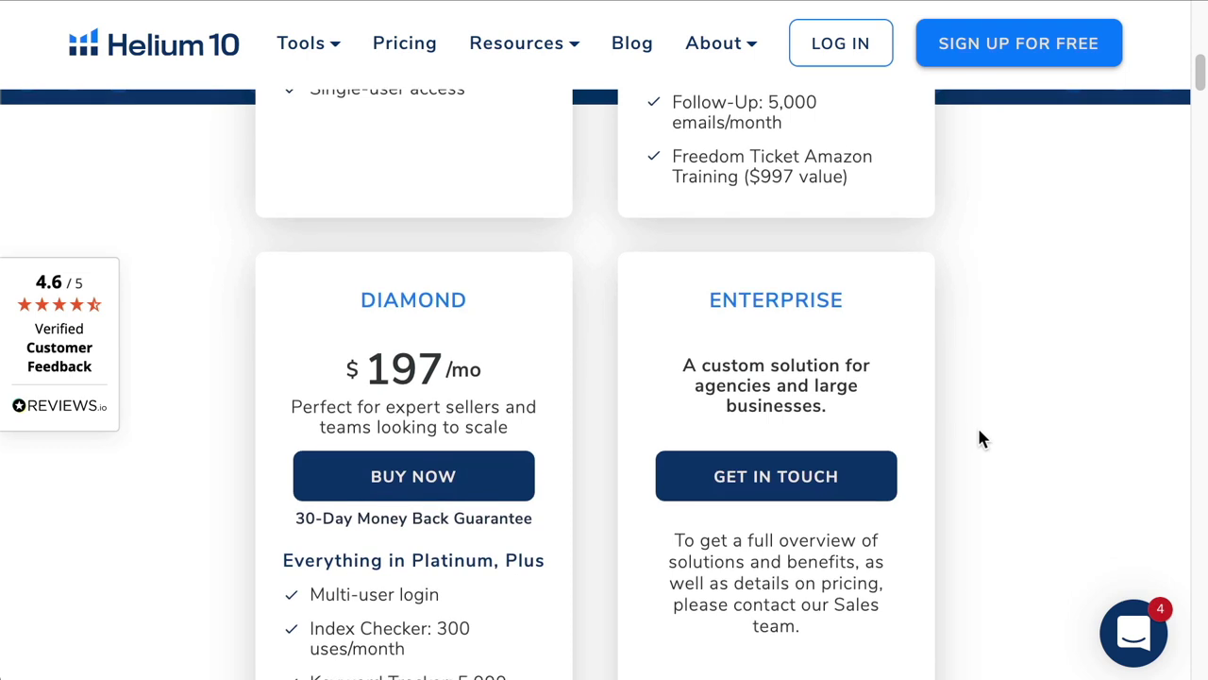
{"action": "scroll", "coordinate": [979, 437], "scroll_direction": "down", "scroll_amount": 1}
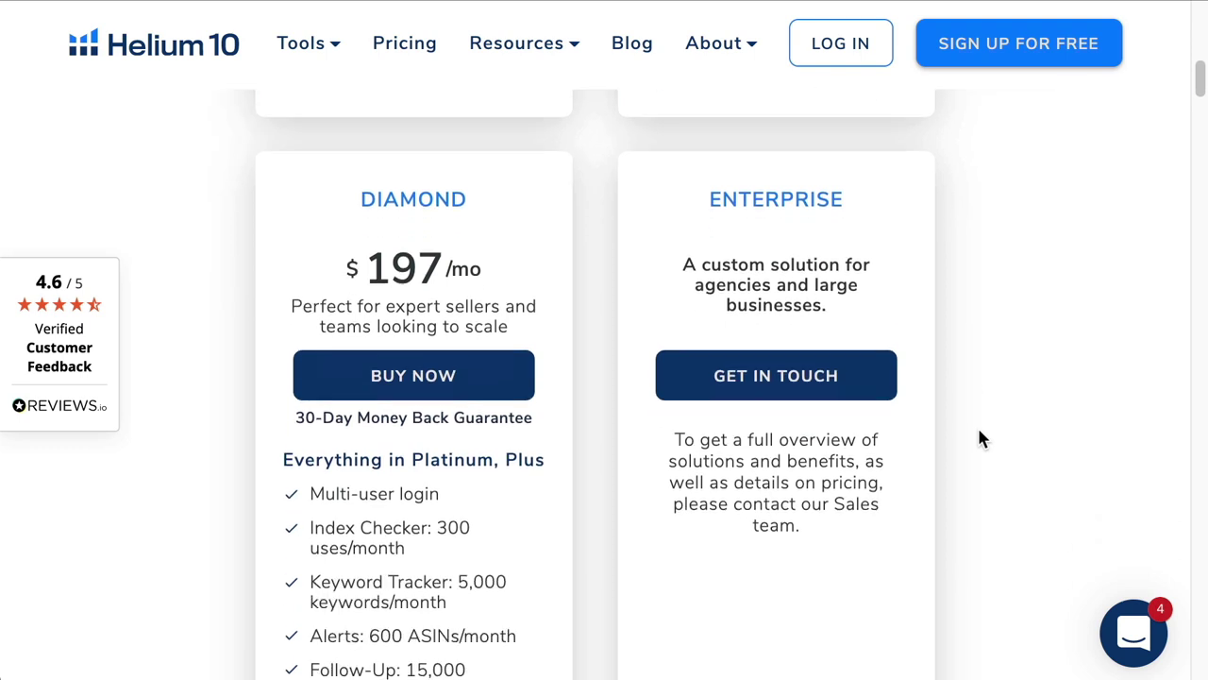
{"action": "scroll", "coordinate": [978, 437], "scroll_direction": "up", "scroll_amount": 1}
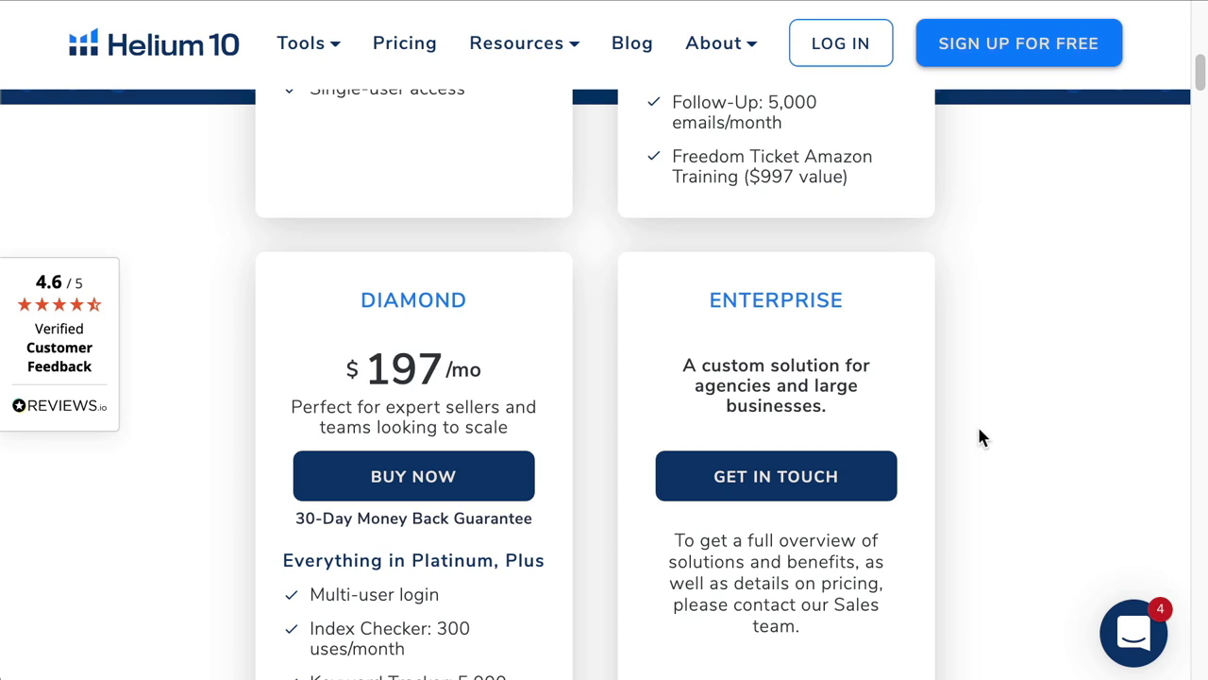
{"action": "scroll", "coordinate": [977, 438], "scroll_direction": "up", "scroll_amount": 3}
{"action": "scroll", "coordinate": [1042, 412], "scroll_direction": "down", "scroll_amount": 2}
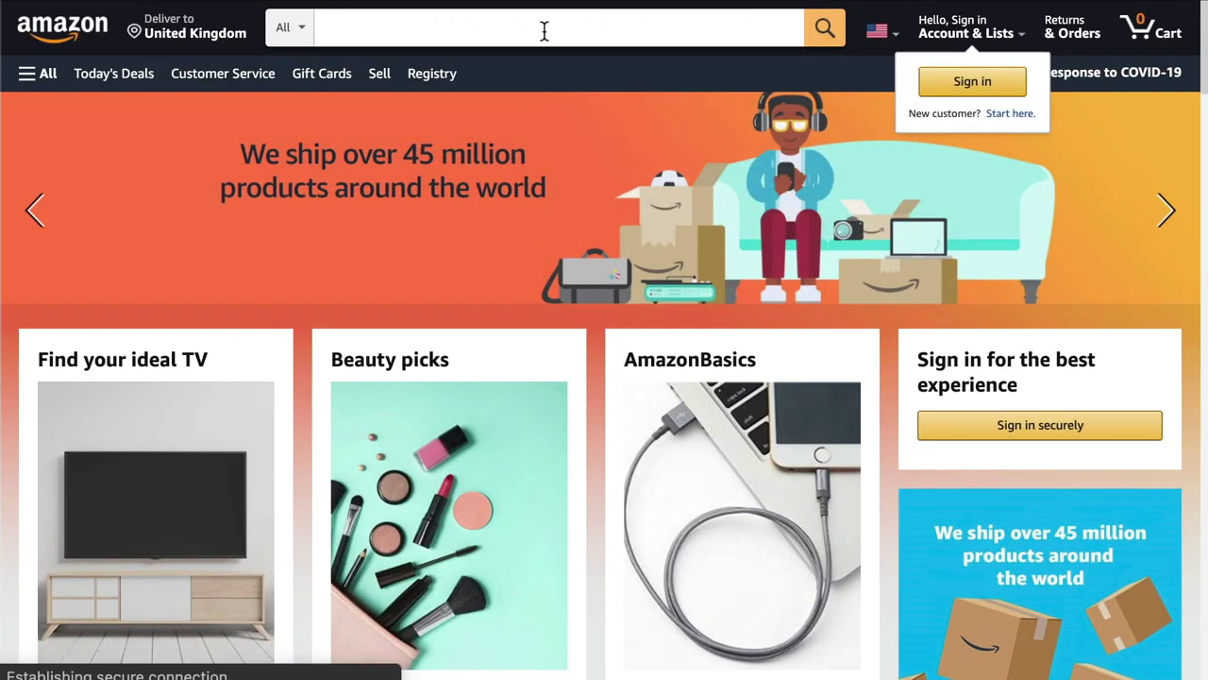
Switch to Amazon and search all departments for "coffee cup warmer for desk auto shut off"
{"action": "left_click", "coordinate": [544, 31]}
{"action": "type", "text": "co"}
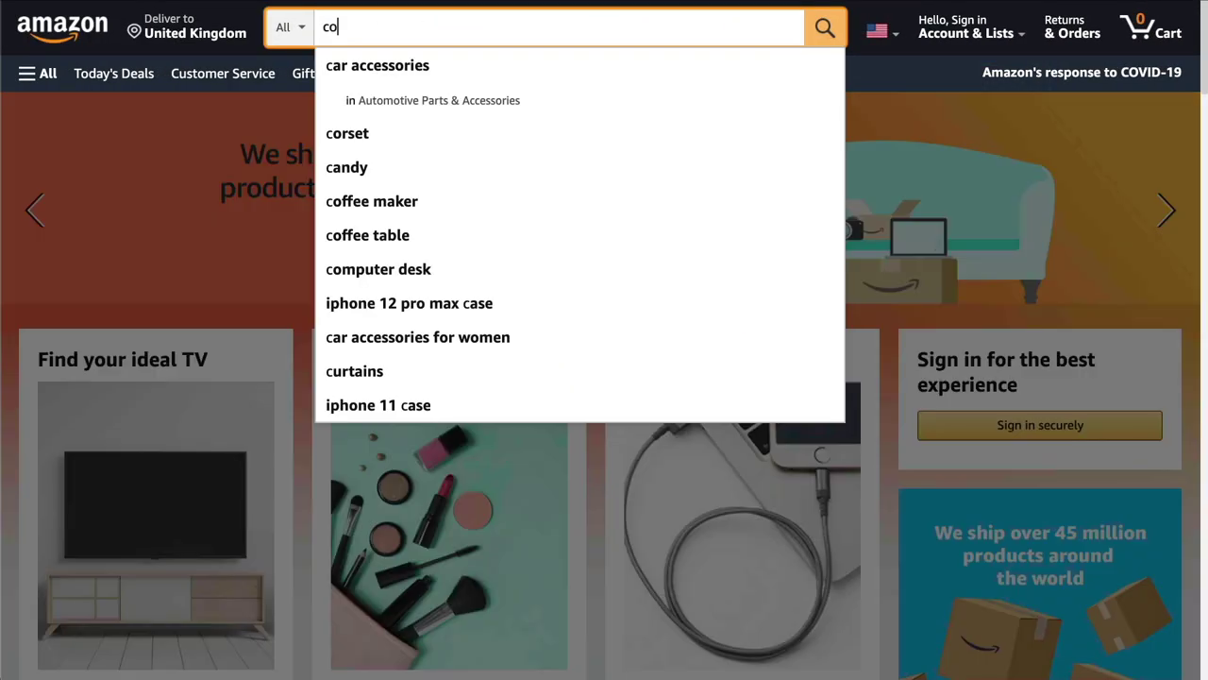
{"action": "type", "text": "ffee cup"}
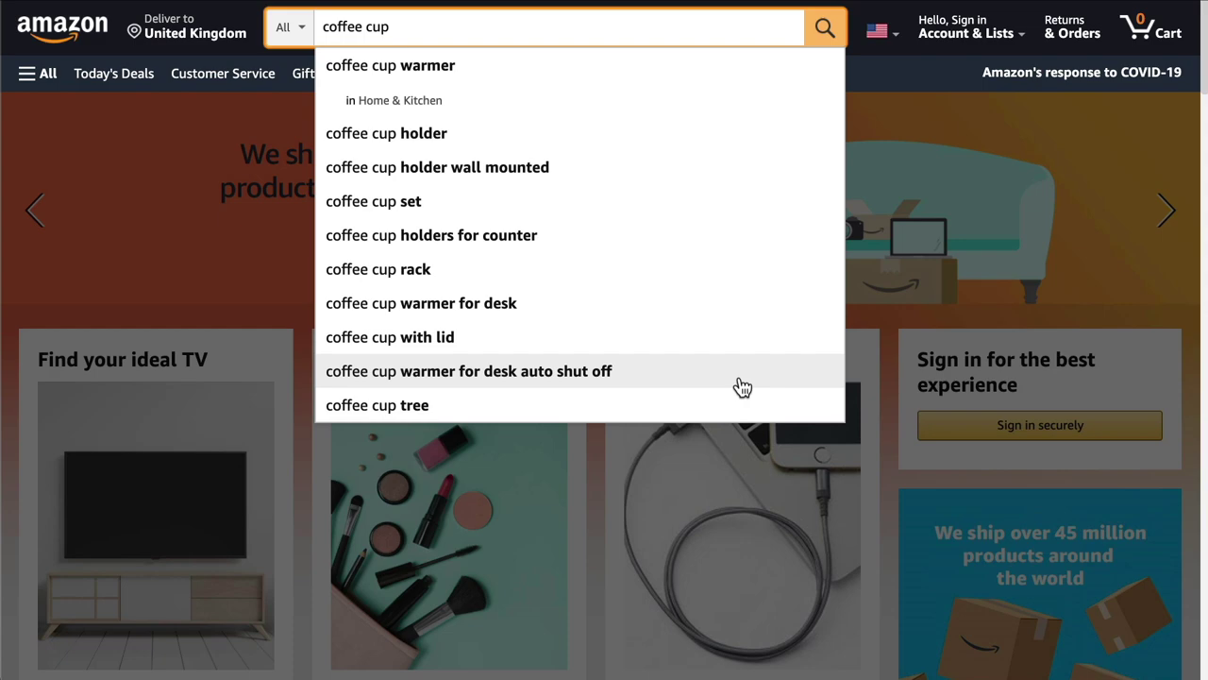
{"action": "left_click", "coordinate": [597, 387]}
Look through the first coffee warmer search results, comparing the VOBAGA and ANBANGLIN products' ratings, prices and sales ranks
{"action": "scroll", "coordinate": [1070, 342], "scroll_direction": "down", "scroll_amount": 15}
{"action": "scroll", "coordinate": [1071, 340], "scroll_direction": "up", "scroll_amount": 8}
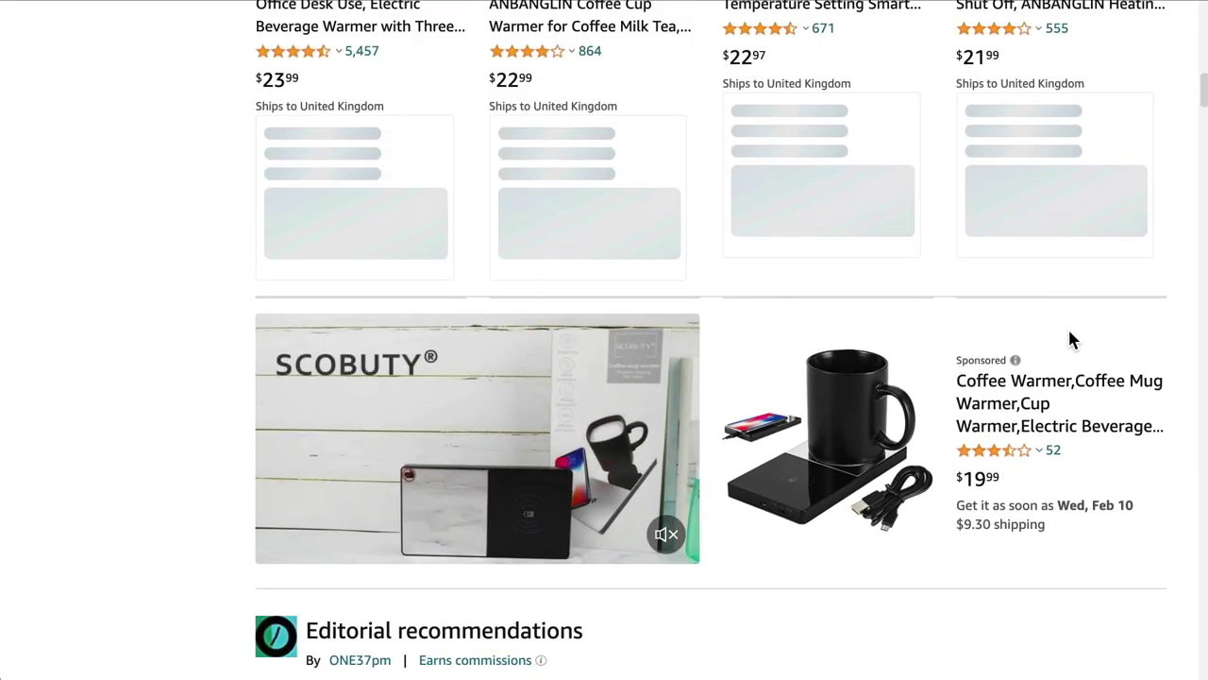
{"action": "scroll", "coordinate": [1070, 339], "scroll_direction": "up", "scroll_amount": 5}
{"action": "scroll", "coordinate": [682, 321], "scroll_direction": "down", "scroll_amount": 3}
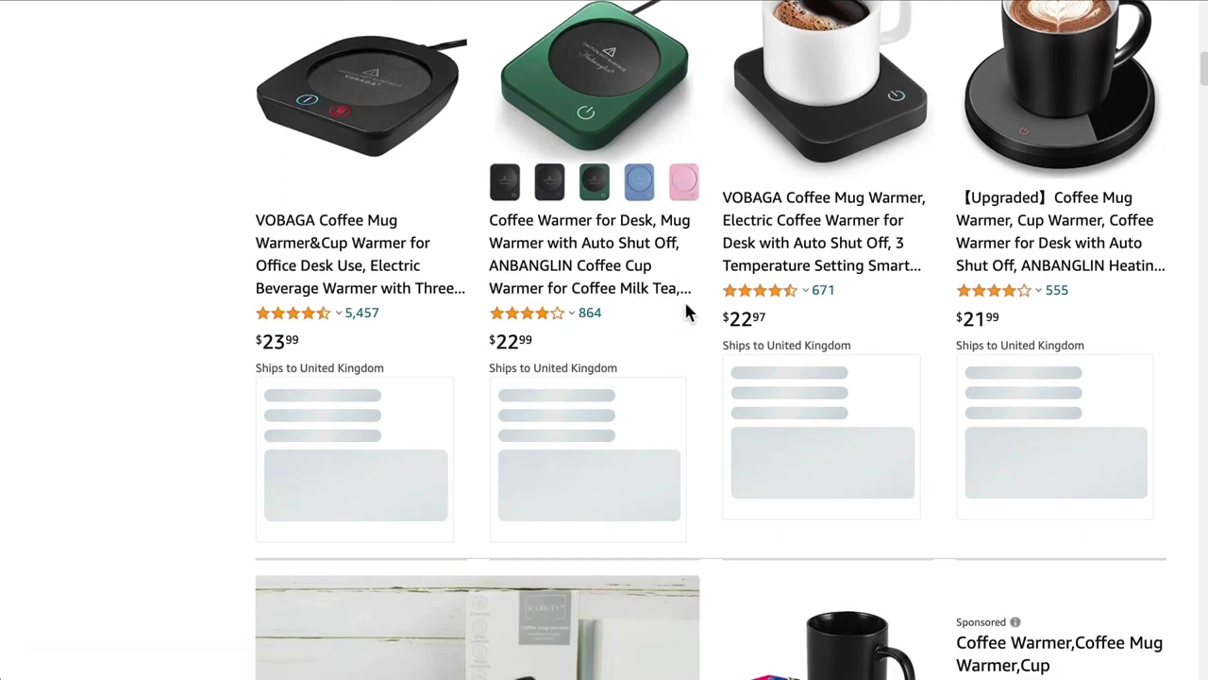
{"action": "scroll", "coordinate": [670, 310], "scroll_direction": "up", "scroll_amount": 1}
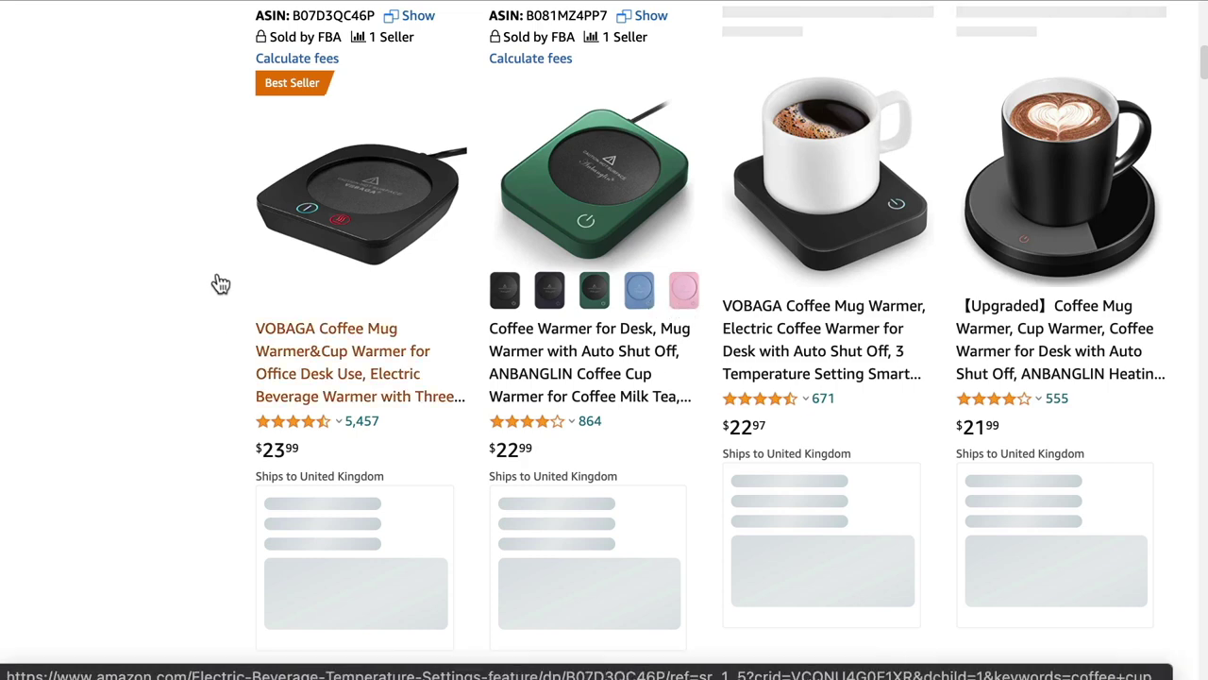
{"action": "scroll", "coordinate": [898, 378], "scroll_direction": "down", "scroll_amount": 1}
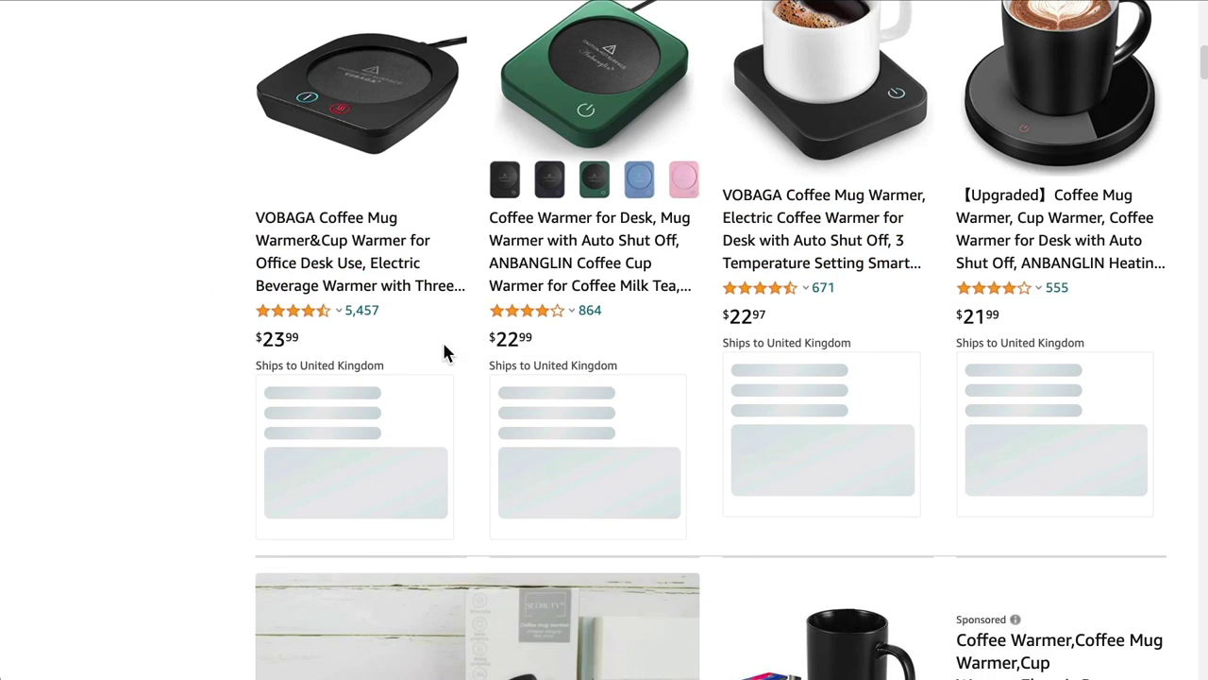
{"action": "scroll", "coordinate": [682, 404], "scroll_direction": "down", "scroll_amount": 3}
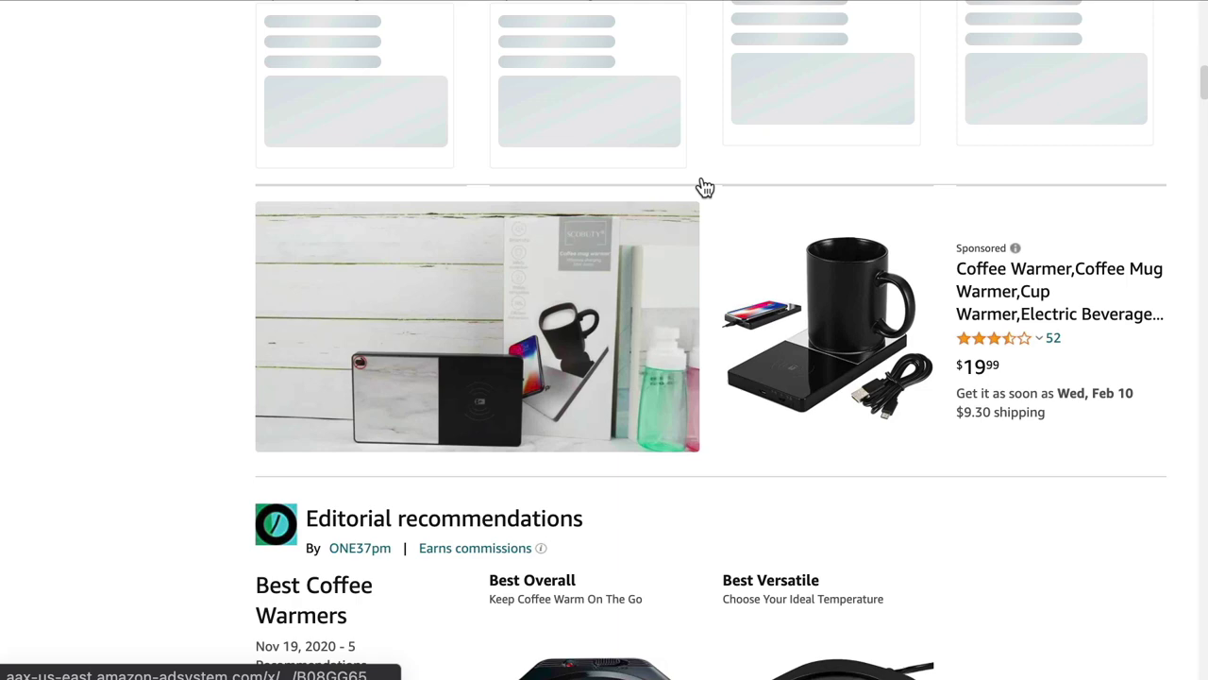
Examine the sales estimates of the Lemiyoo, let'me, Mr. Coffee and DAVV warmers, including the rating breakdown of the DAVV product
{"action": "scroll", "coordinate": [819, 362], "scroll_direction": "down", "scroll_amount": 8}
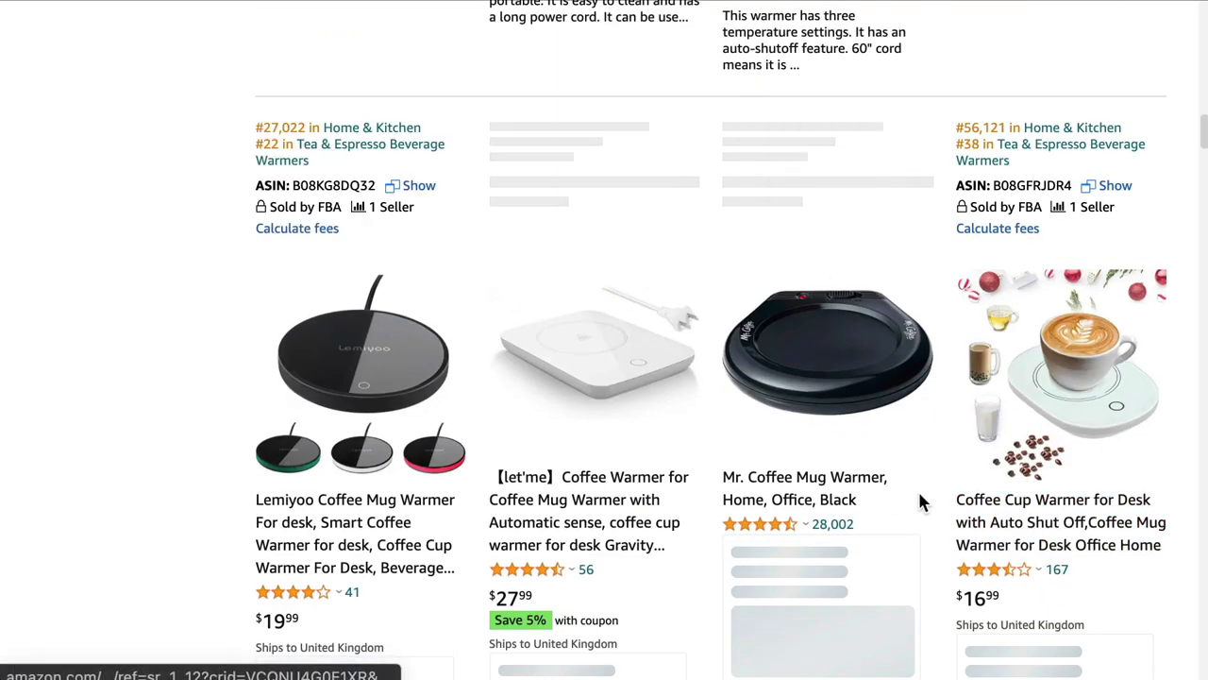
{"action": "scroll", "coordinate": [830, 316], "scroll_direction": "down", "scroll_amount": 2}
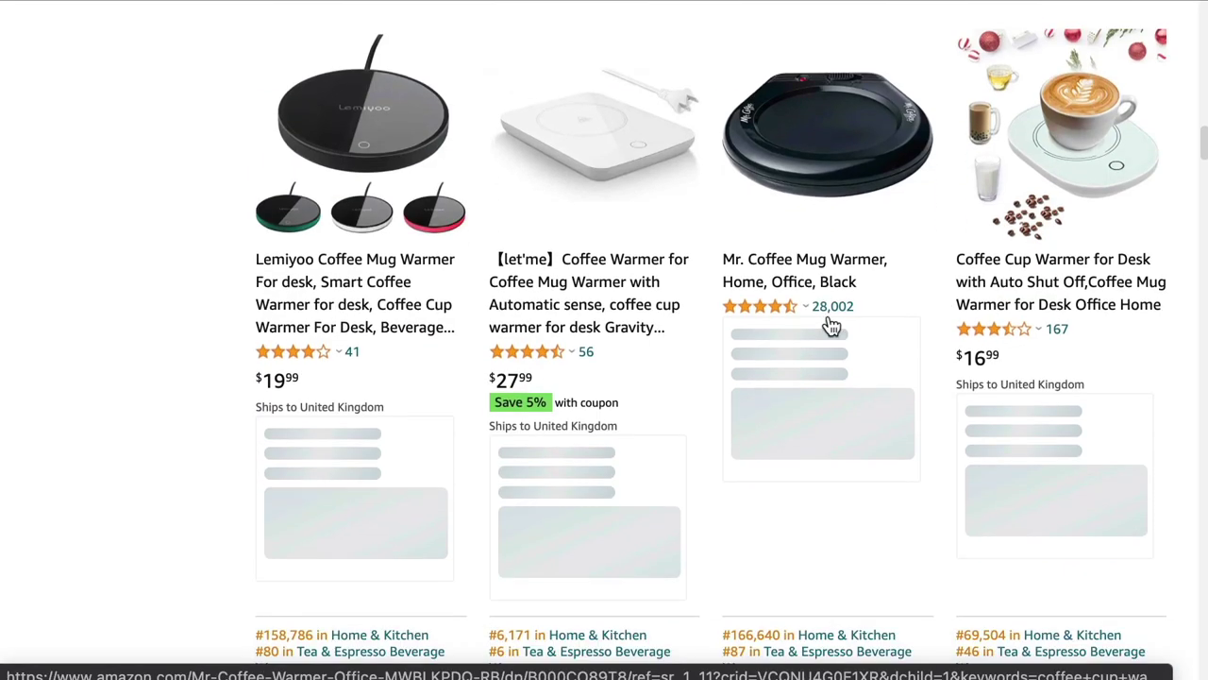
{"action": "scroll", "coordinate": [1029, 305], "scroll_direction": "up", "scroll_amount": 3}
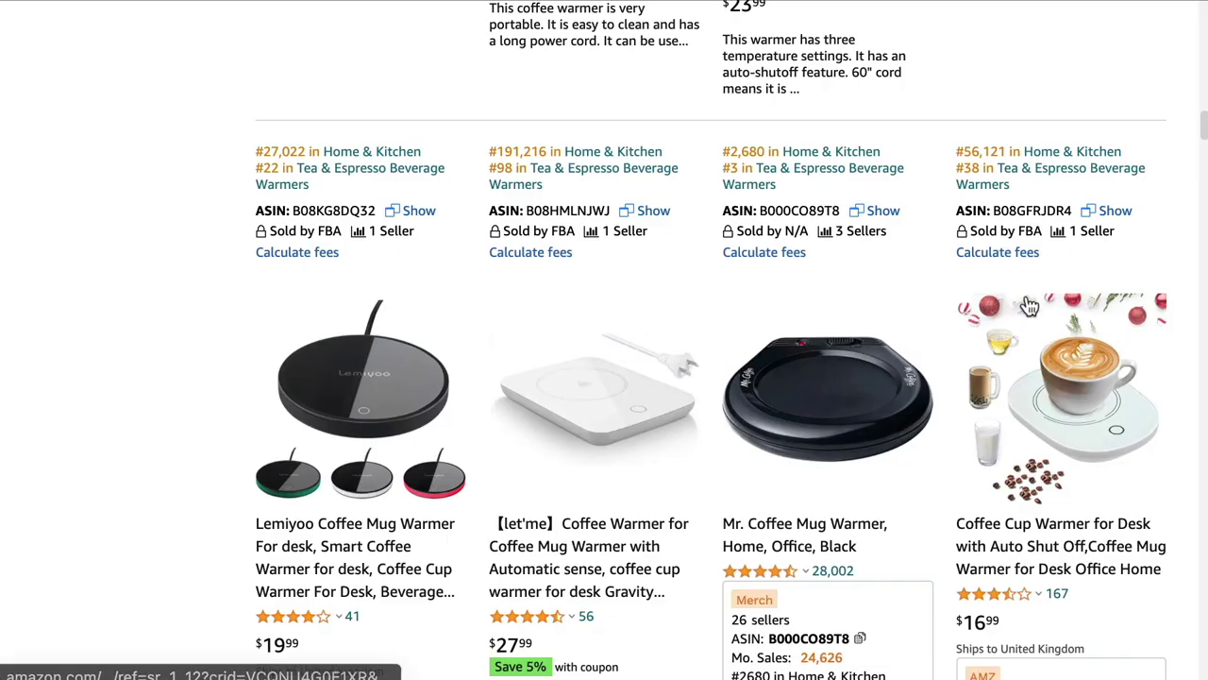
{"action": "scroll", "coordinate": [1029, 305], "scroll_direction": "down", "scroll_amount": 3}
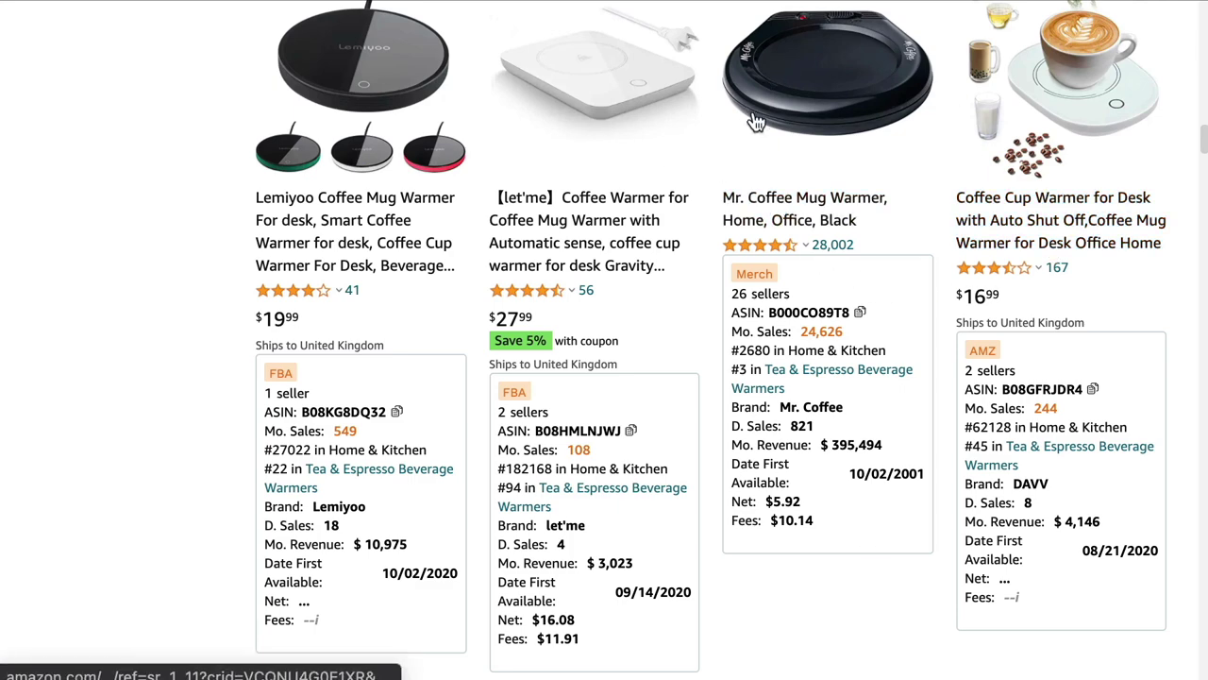
{"action": "mouse_move", "coordinate": [1038, 268]}
{"action": "scroll", "coordinate": [1039, 274], "scroll_direction": "down", "scroll_amount": 1}
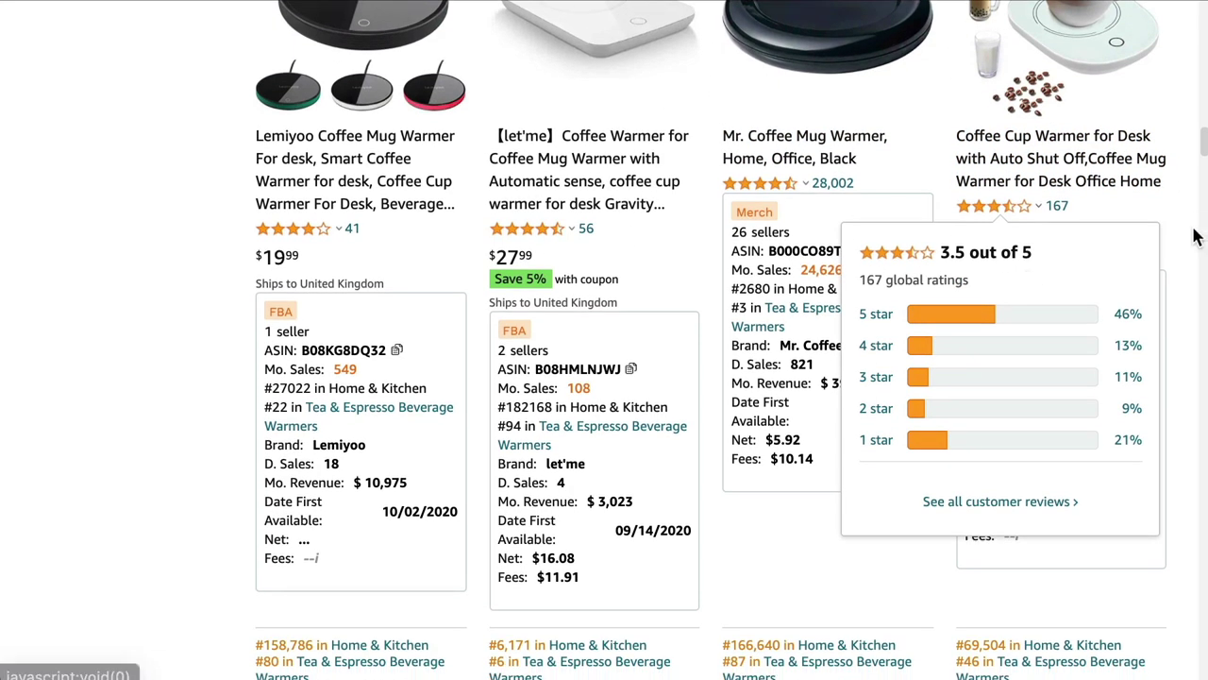
{"action": "scroll", "coordinate": [963, 307], "scroll_direction": "up", "scroll_amount": 2}
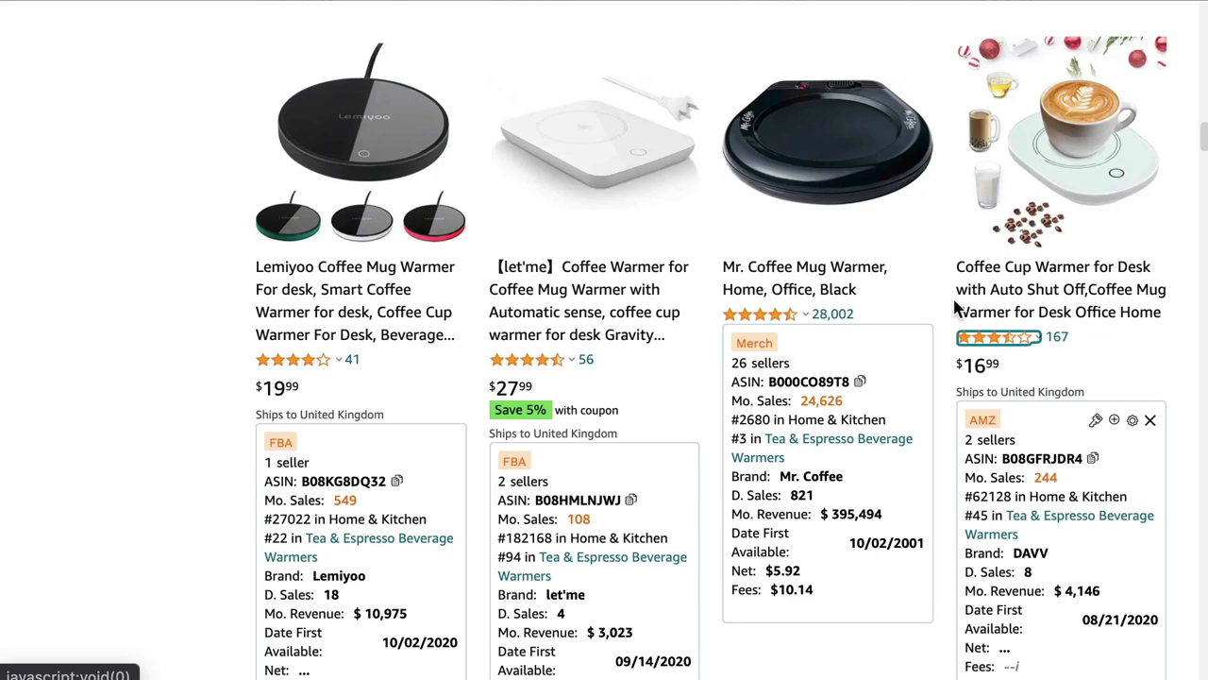
{"action": "scroll", "coordinate": [823, 240], "scroll_direction": "down", "scroll_amount": 2}
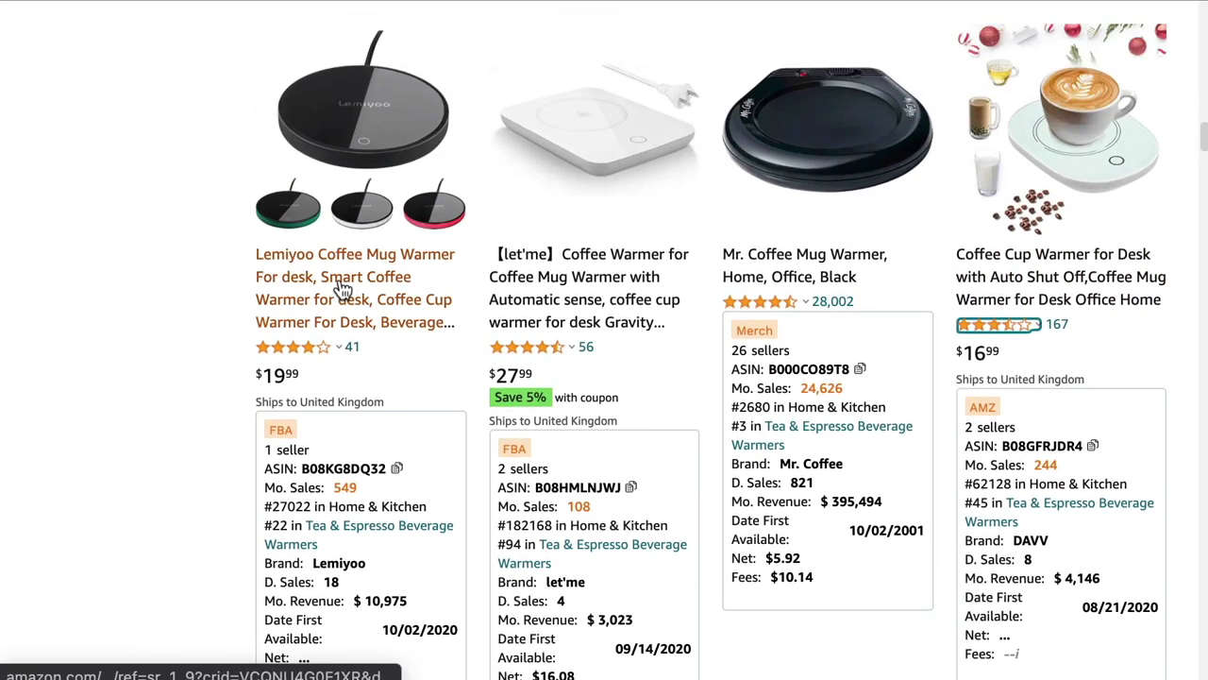
Open the Lemiyoo Coffee Mug Warmer listing and highlight the phrase "Coffee Mug Warmer" in the product title
{"action": "left_click", "coordinate": [272, 214]}
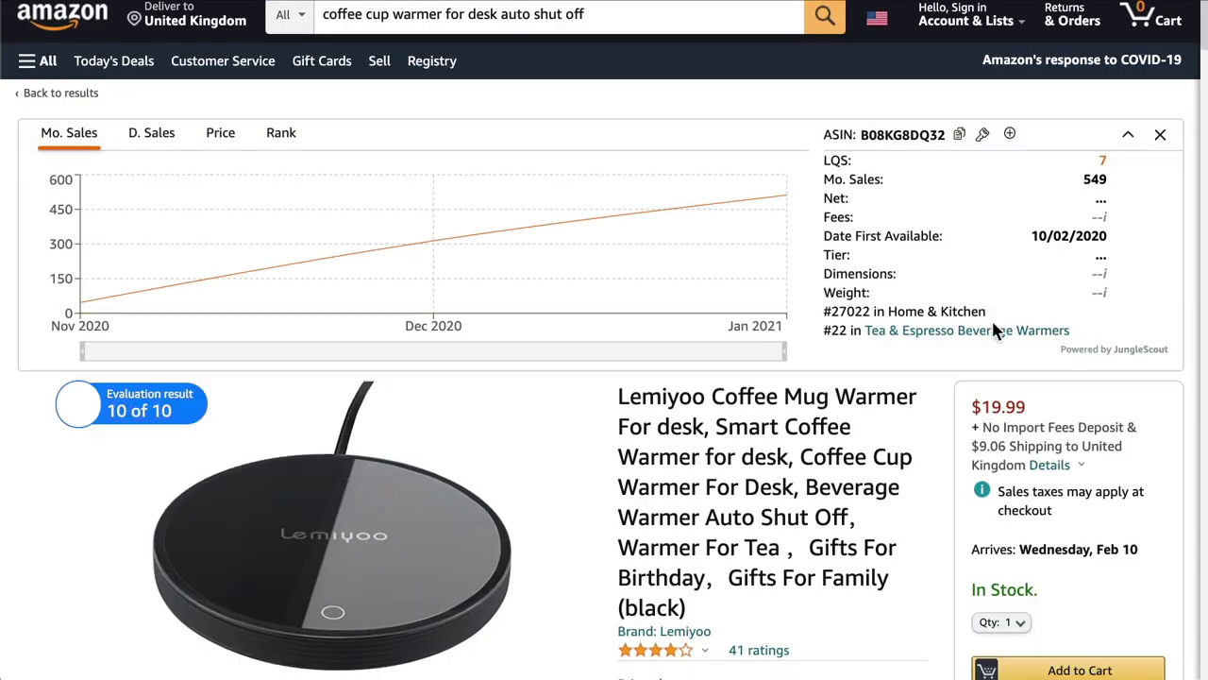
{"action": "scroll", "coordinate": [995, 328], "scroll_direction": "down", "scroll_amount": 3}
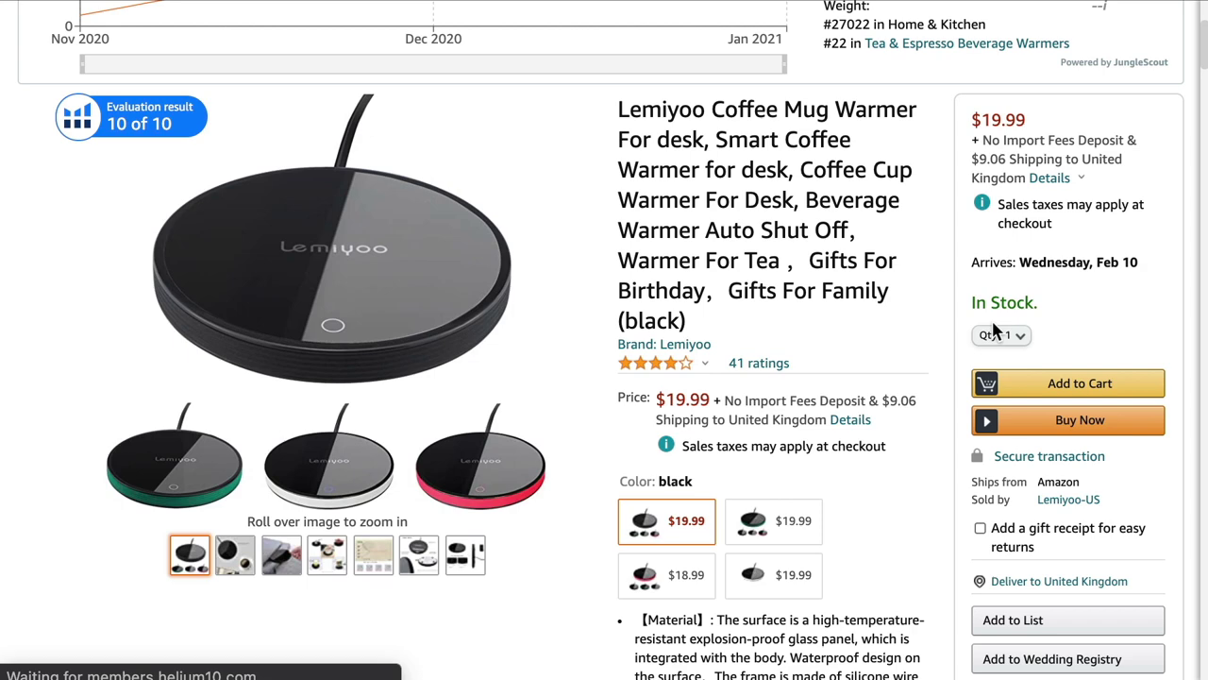
{"action": "scroll", "coordinate": [996, 328], "scroll_direction": "down", "scroll_amount": 1}
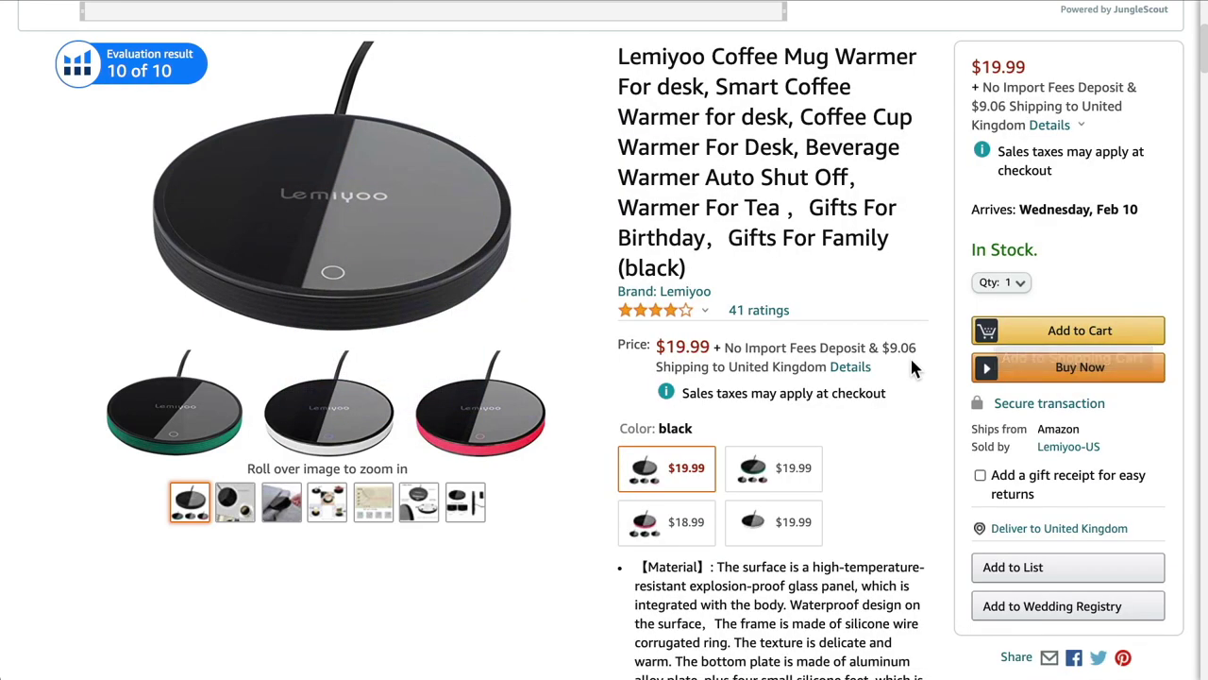
{"action": "scroll", "coordinate": [798, 340], "scroll_direction": "down", "scroll_amount": 1}
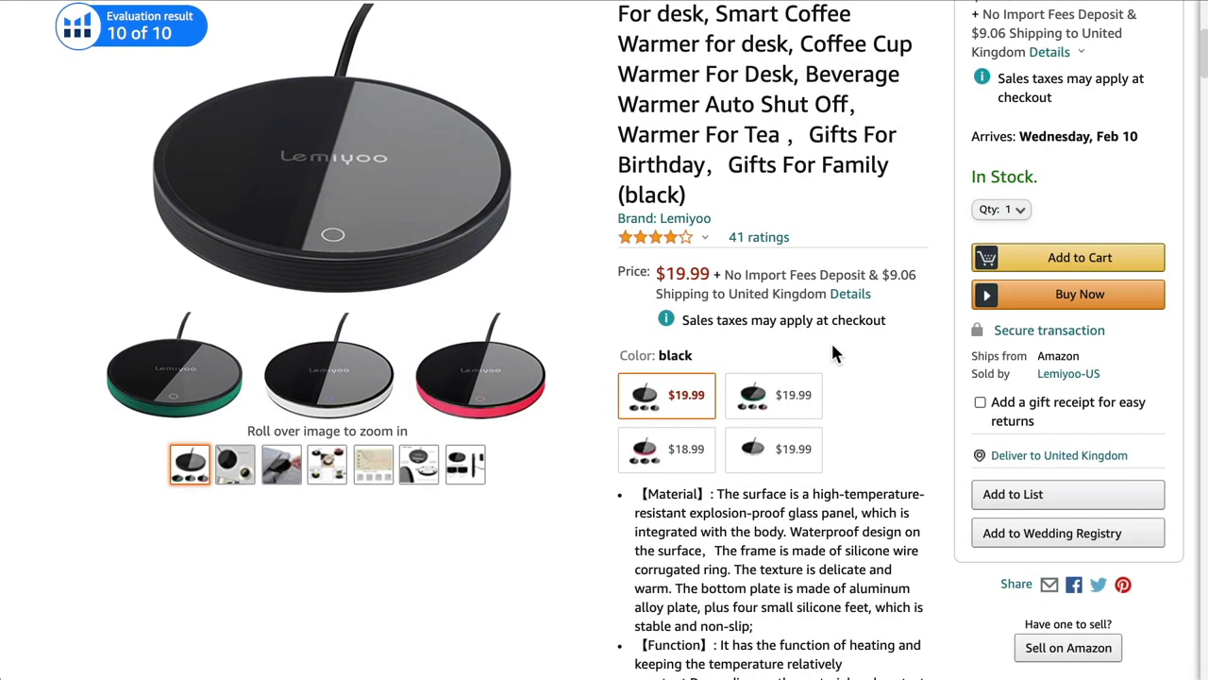
{"action": "scroll", "coordinate": [826, 348], "scroll_direction": "up", "scroll_amount": 1}
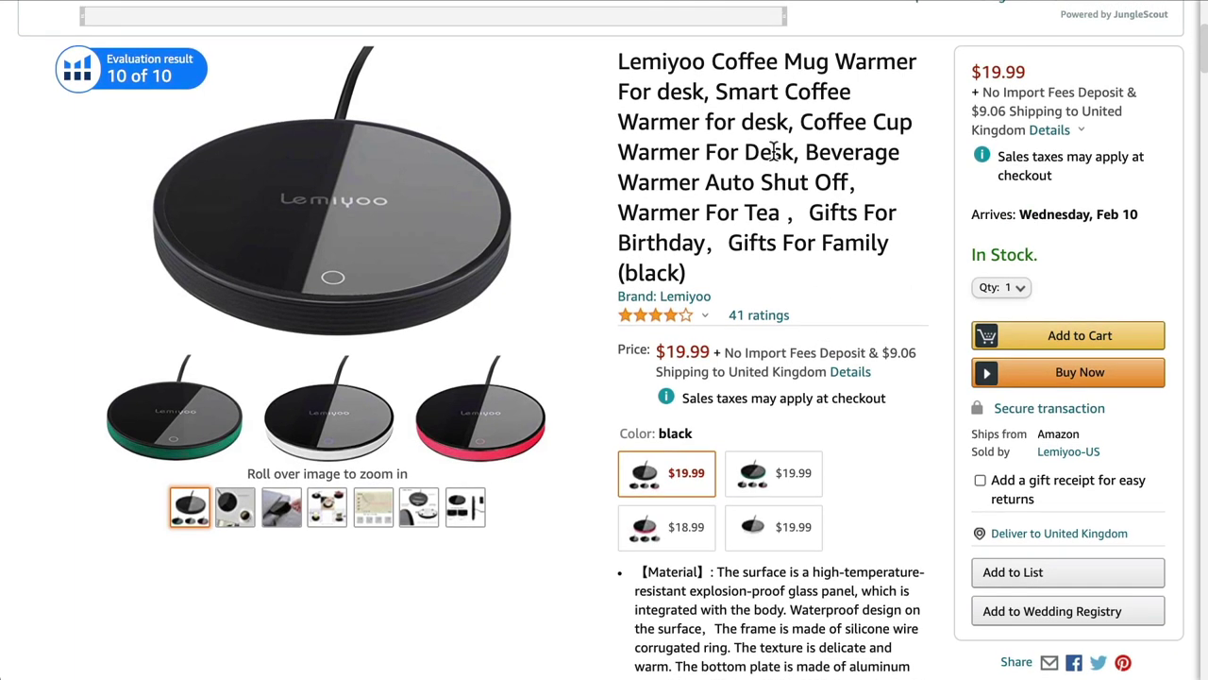
{"action": "scroll", "coordinate": [829, 581], "scroll_direction": "down", "scroll_amount": 1}
{"action": "scroll", "coordinate": [822, 378], "scroll_direction": "up", "scroll_amount": 2}
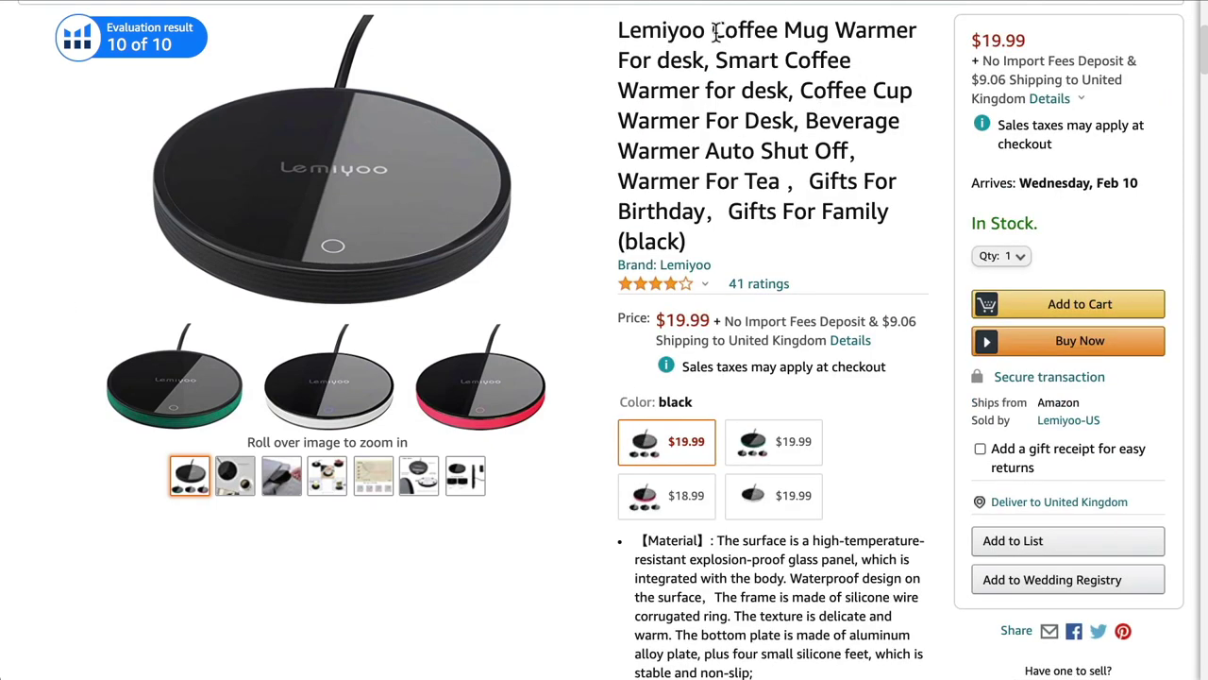
{"action": "left_click_drag", "start_coordinate": [710, 32], "coordinate": [914, 32]}
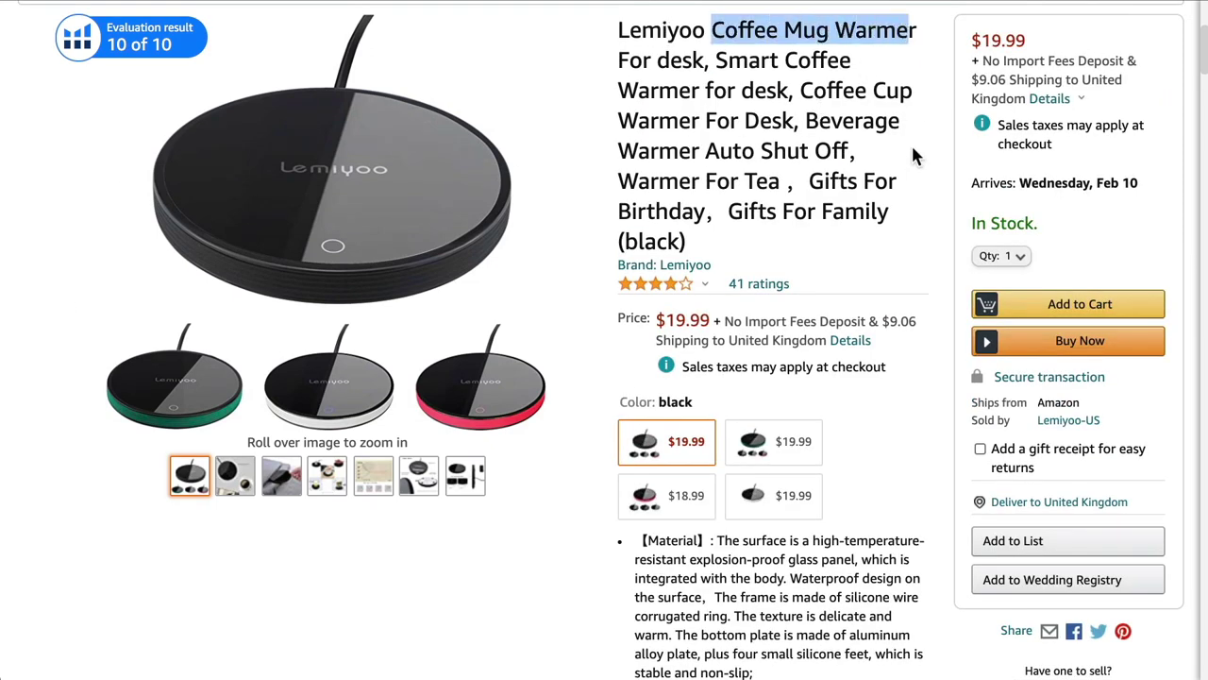
Read the Lemiyoo listing's description bullets, highlighting the passage about the aluminum alloy plate and silicone feet under Material
{"action": "scroll", "coordinate": [911, 143], "scroll_direction": "down", "scroll_amount": 5}
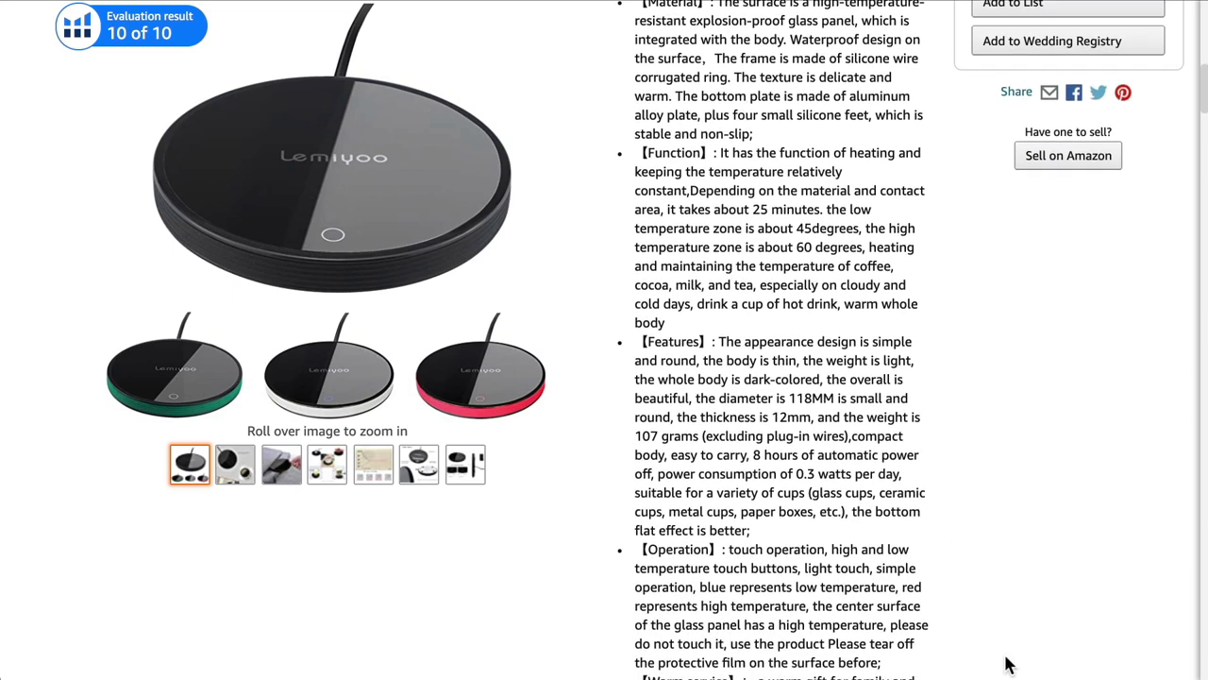
{"action": "scroll", "coordinate": [944, 461], "scroll_direction": "down", "scroll_amount": 3}
{"action": "scroll", "coordinate": [965, 465], "scroll_direction": "up", "scroll_amount": 3}
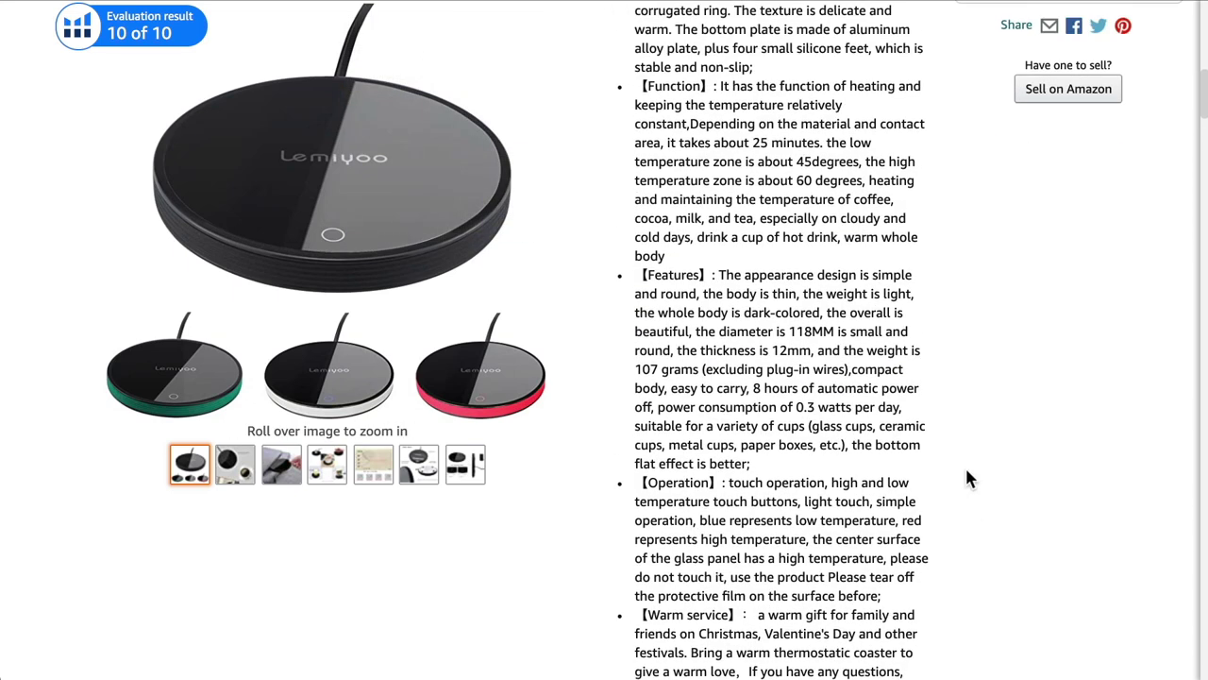
{"action": "scroll", "coordinate": [830, 267], "scroll_direction": "up", "scroll_amount": 2}
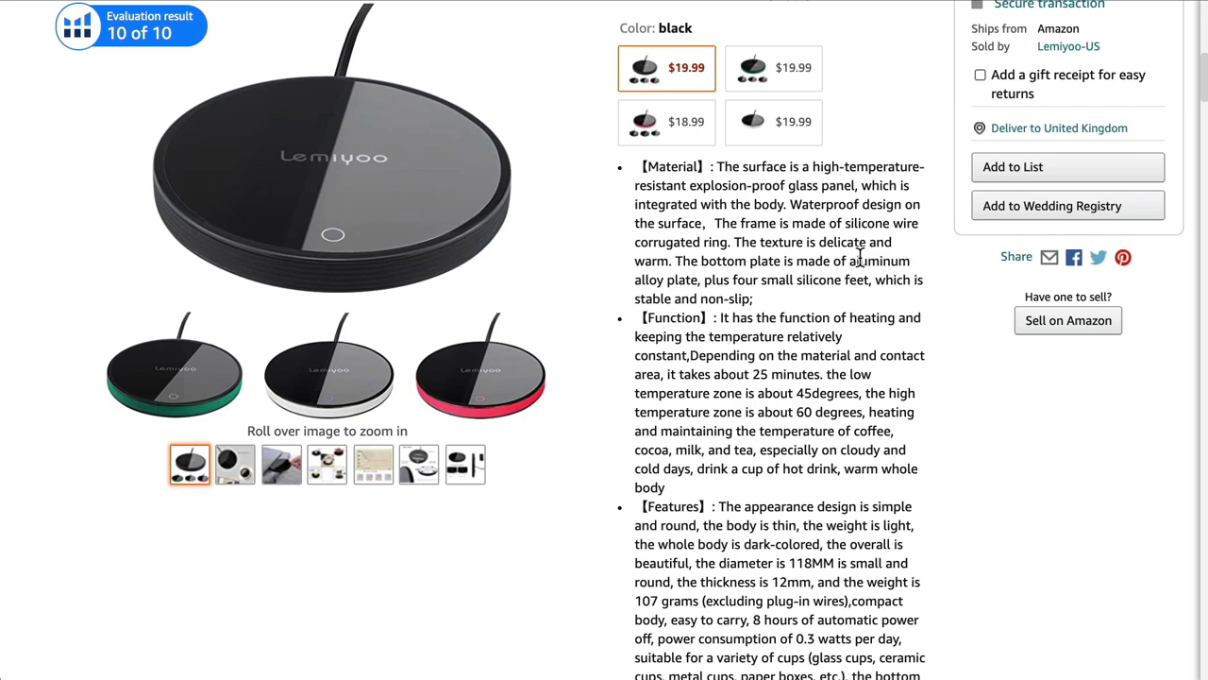
{"action": "left_click_drag", "start_coordinate": [749, 262], "coordinate": [847, 277]}
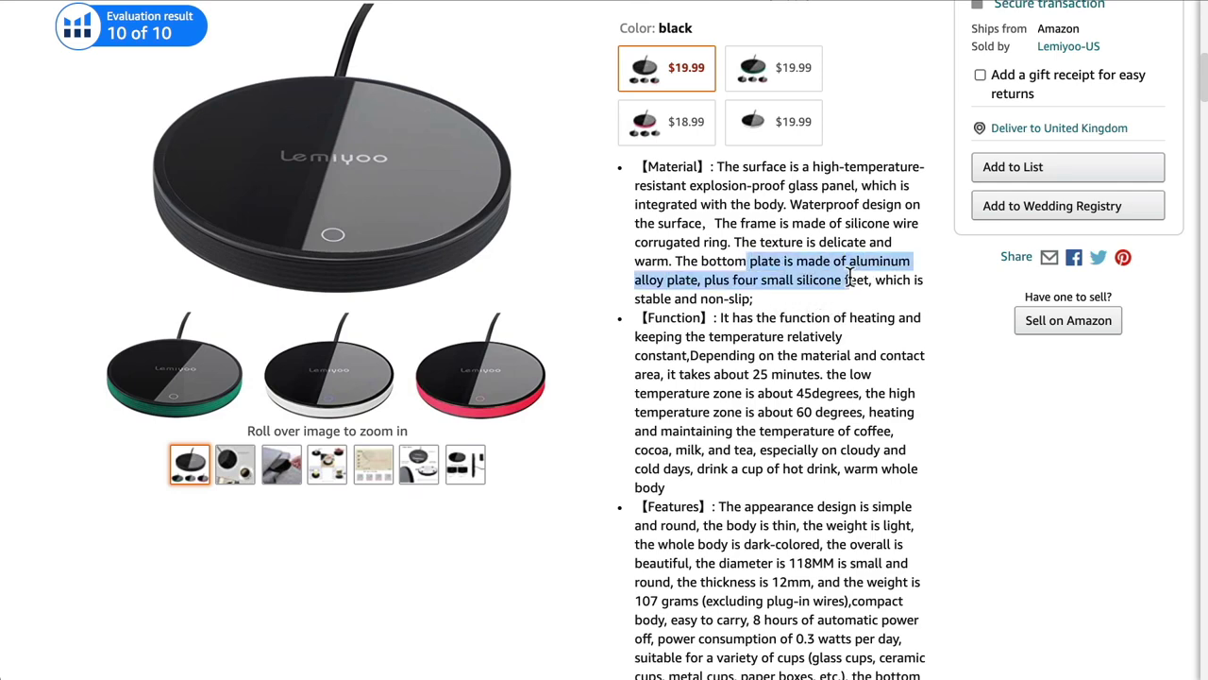
{"action": "scroll", "coordinate": [847, 354], "scroll_direction": "down", "scroll_amount": 1}
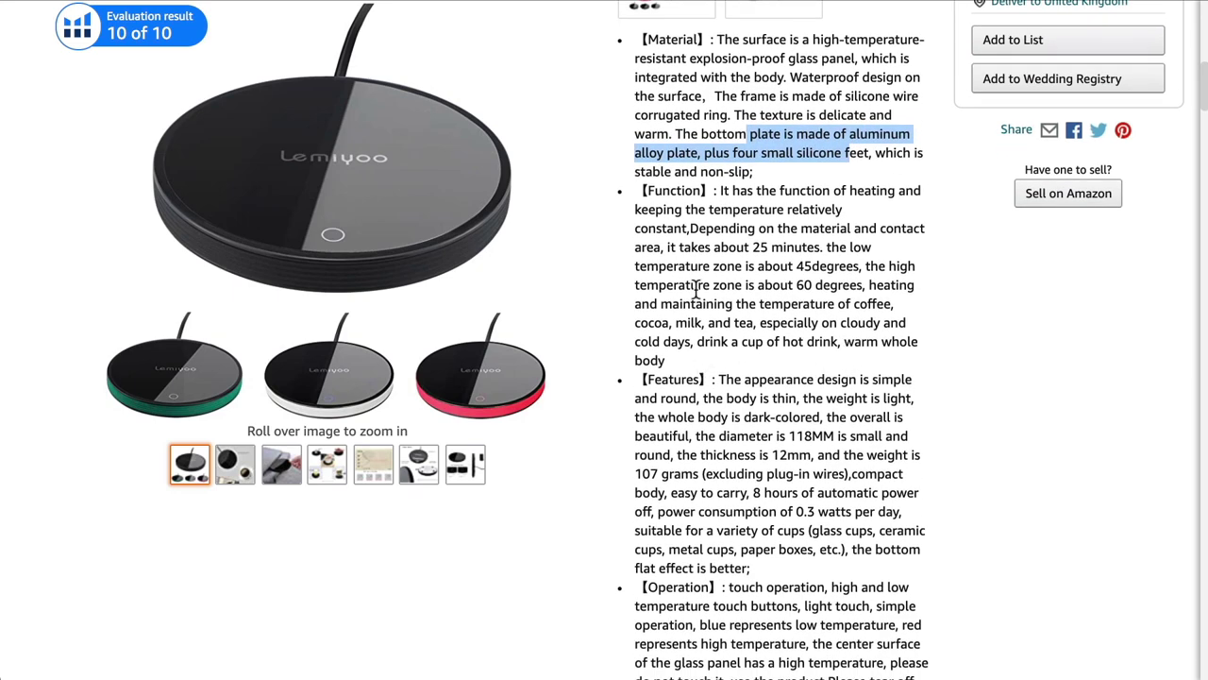
Review the Lemiyoo listing's Function and Features bullets, color options, price and keyword-filled title
{"action": "scroll", "coordinate": [938, 406], "scroll_direction": "down", "scroll_amount": 5}
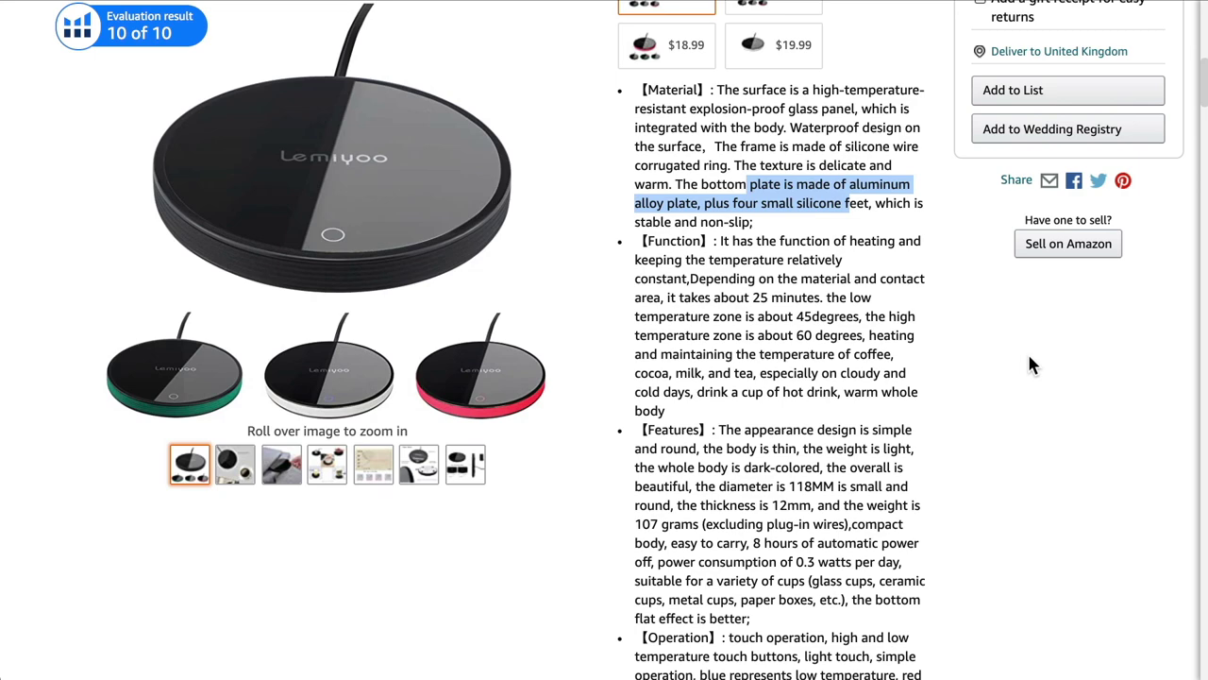
{"action": "scroll", "coordinate": [1029, 358], "scroll_direction": "up", "scroll_amount": 1}
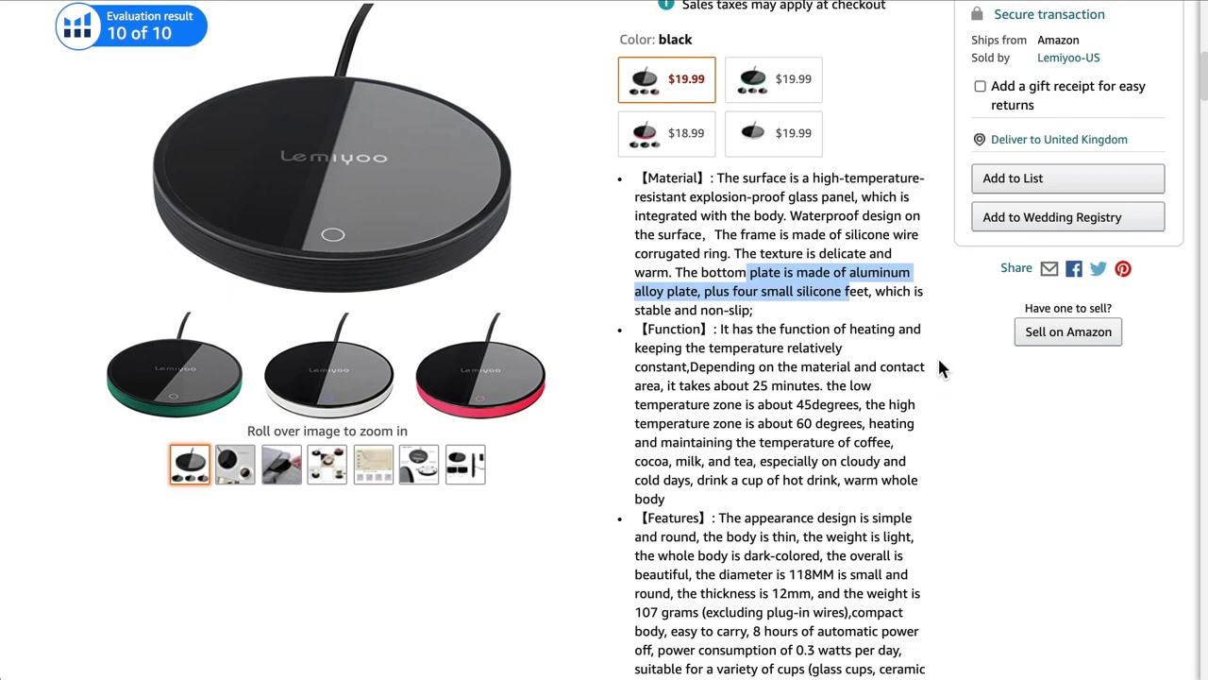
{"action": "scroll", "coordinate": [939, 360], "scroll_direction": "up", "scroll_amount": 4}
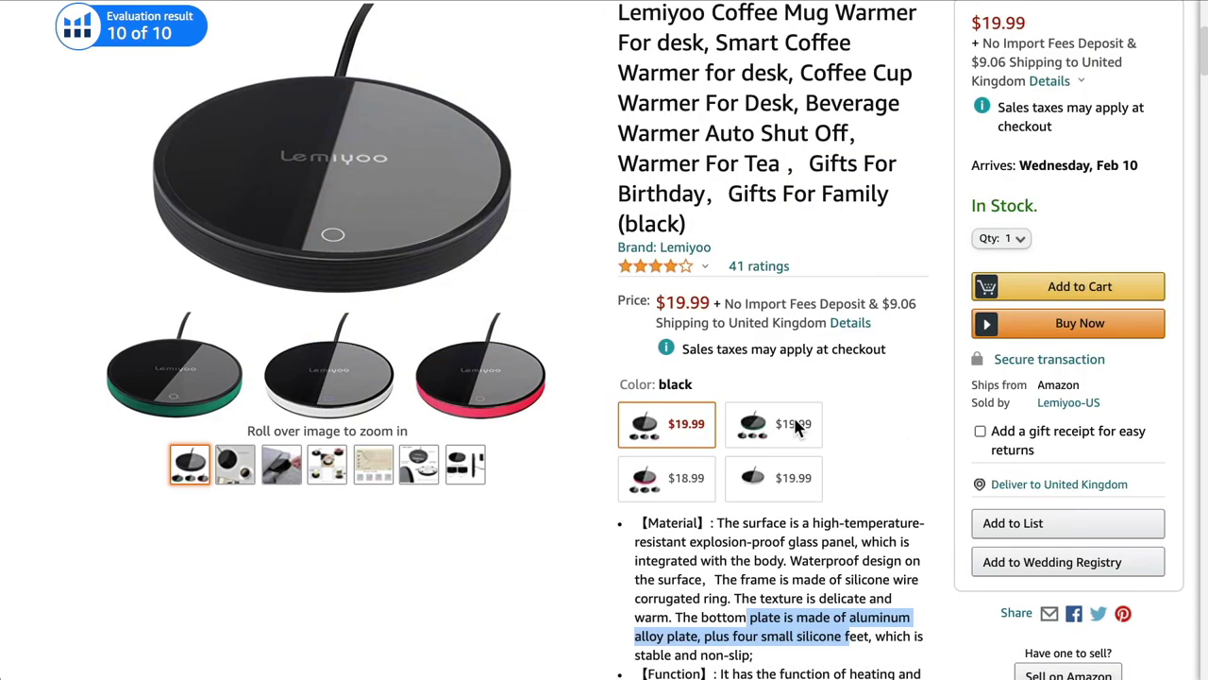
{"action": "scroll", "coordinate": [885, 346], "scroll_direction": "up", "scroll_amount": 2}
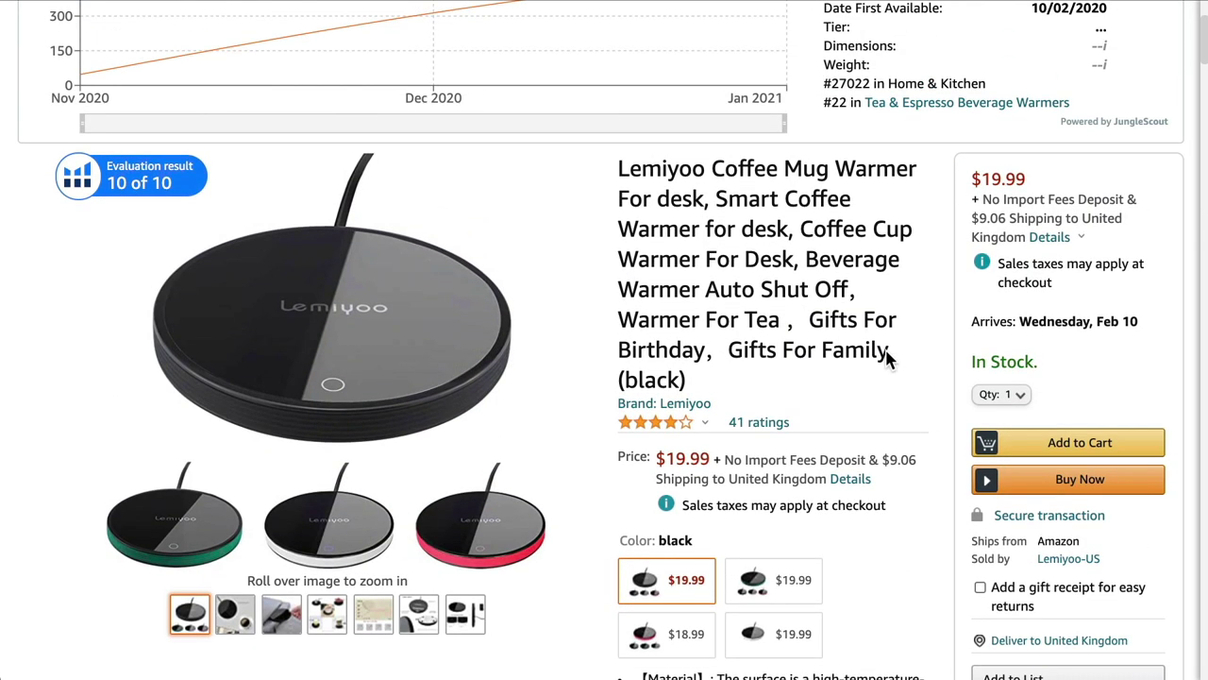
{"action": "scroll", "coordinate": [885, 346], "scroll_direction": "down", "scroll_amount": 2}
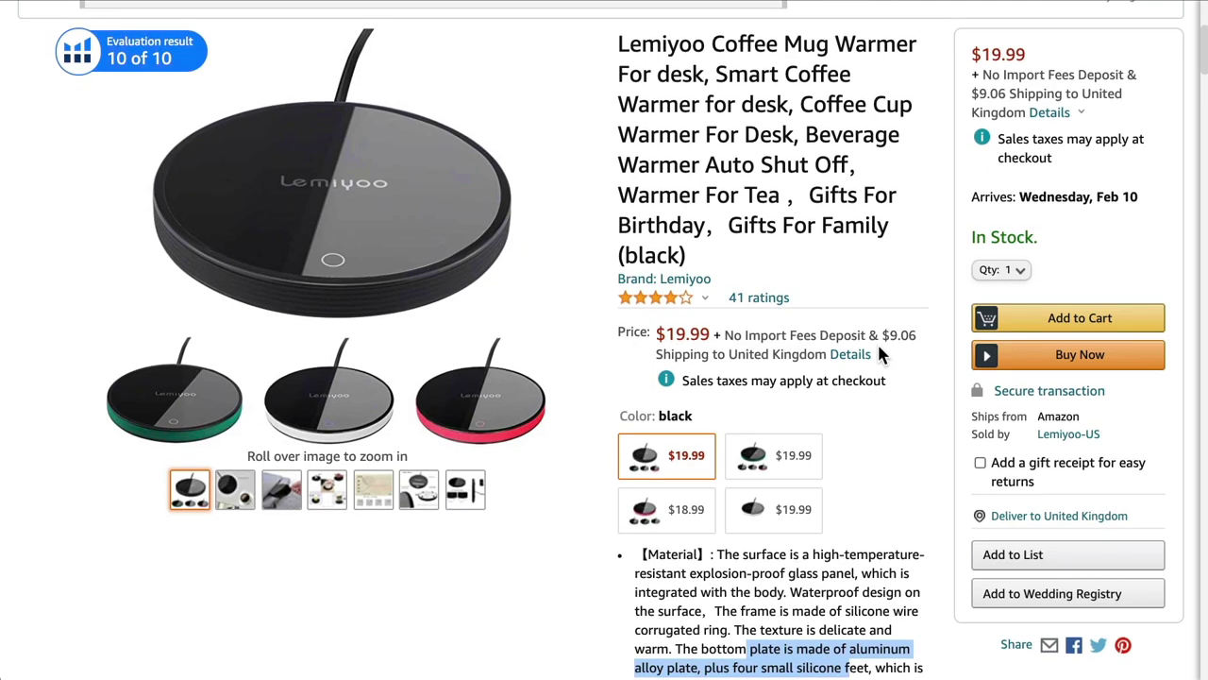
{"action": "scroll", "coordinate": [833, 329], "scroll_direction": "up", "scroll_amount": 2}
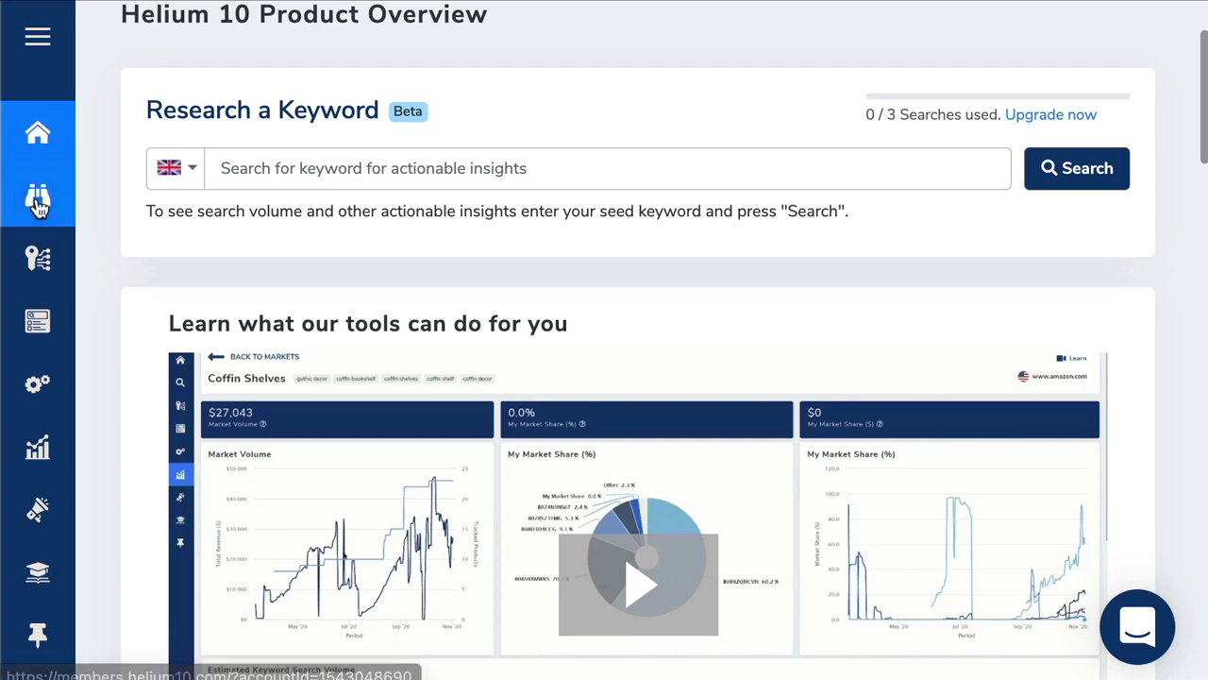
Switch to the Helium 10 dashboard and examine the tools listed under Product Research, Keyword Research and Listing Optimization
{"action": "mouse_move", "coordinate": [82, 115]}
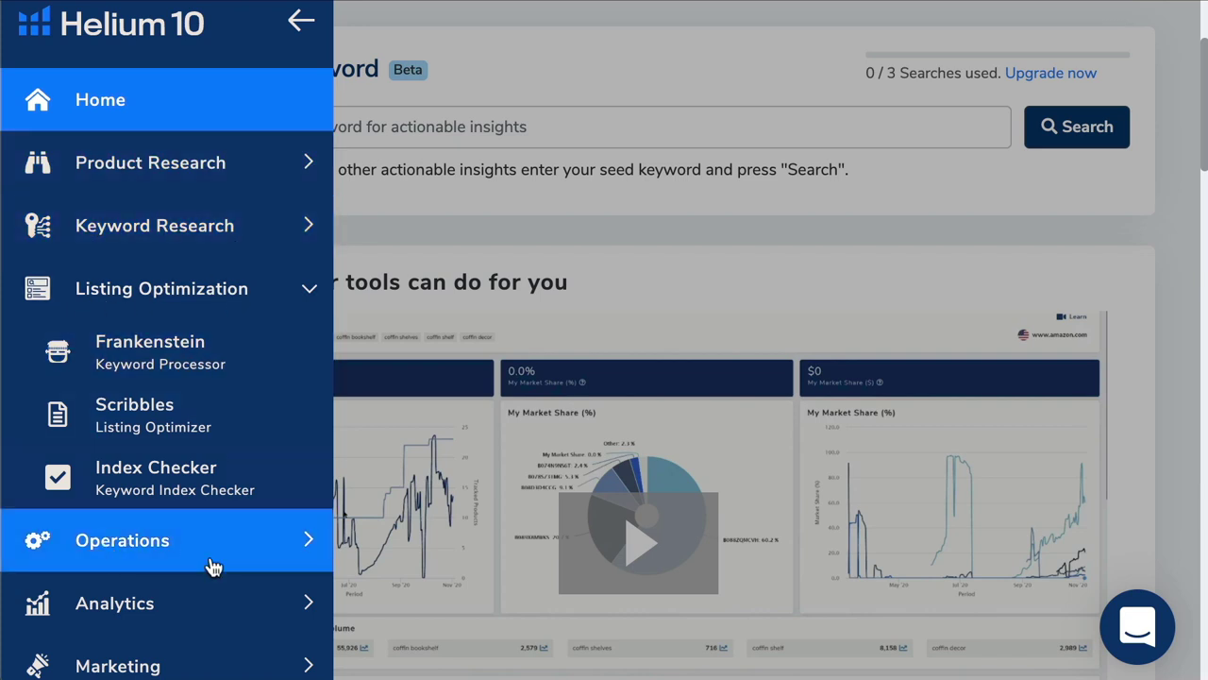
{"action": "left_click", "coordinate": [170, 177]}
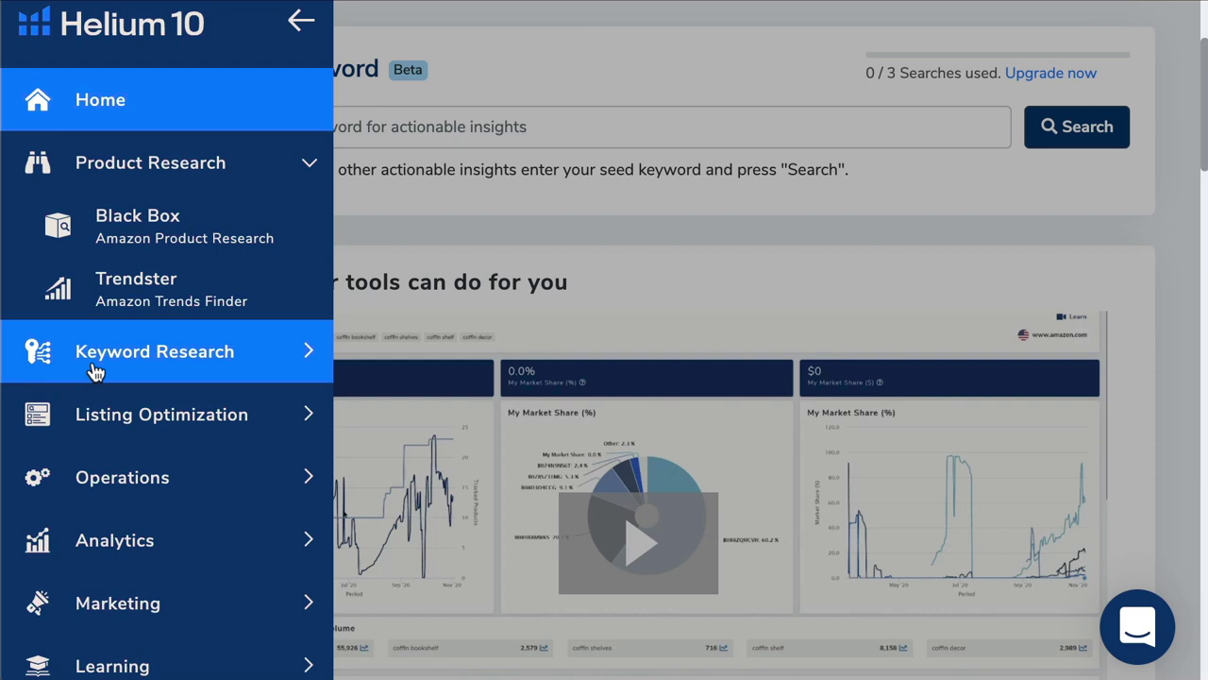
{"action": "scroll", "coordinate": [95, 371], "scroll_direction": "down", "scroll_amount": 1}
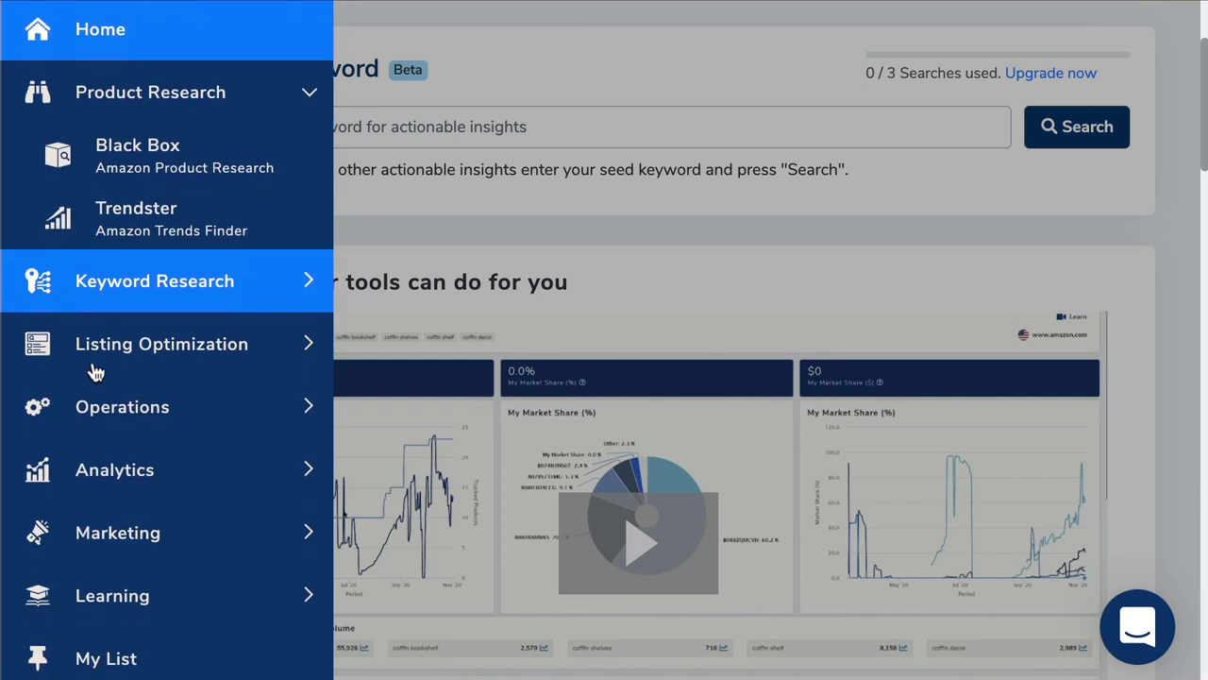
{"action": "left_click", "coordinate": [102, 299]}
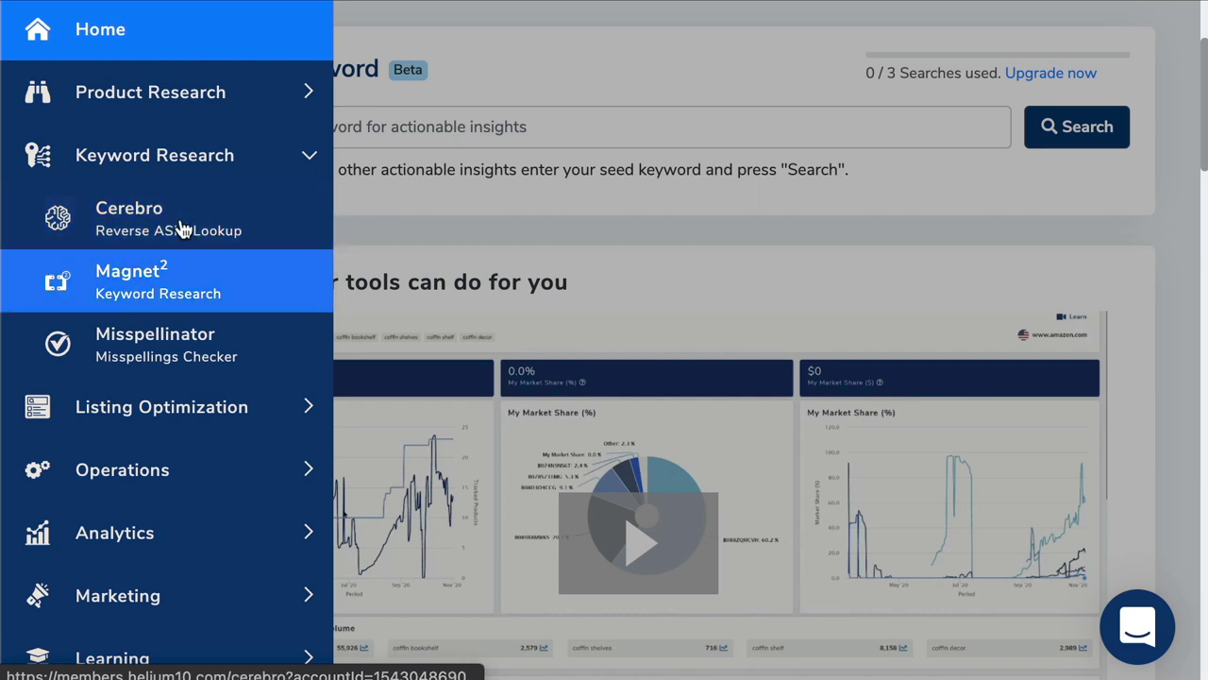
{"action": "left_click", "coordinate": [116, 426]}
{"action": "scroll", "coordinate": [170, 417], "scroll_direction": "down", "scroll_amount": 1}
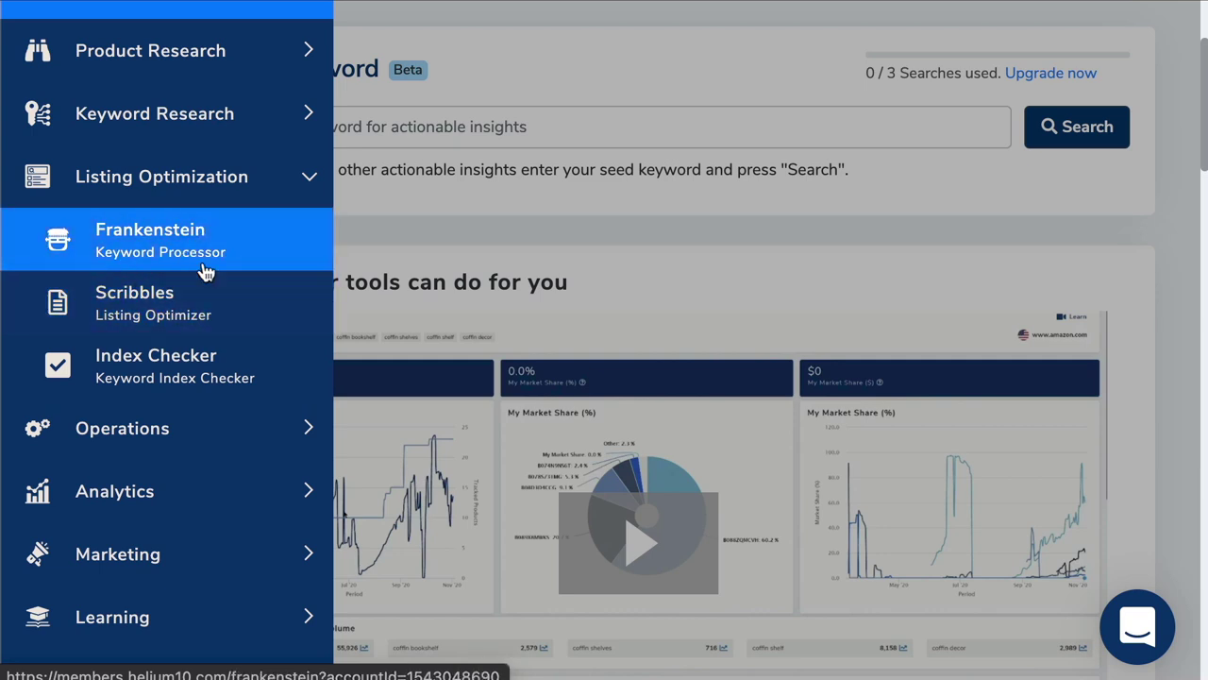
Examine Helium 10's Operations, Analytics and Marketing tools, and close the expanded tool list
{"action": "left_click", "coordinate": [161, 426]}
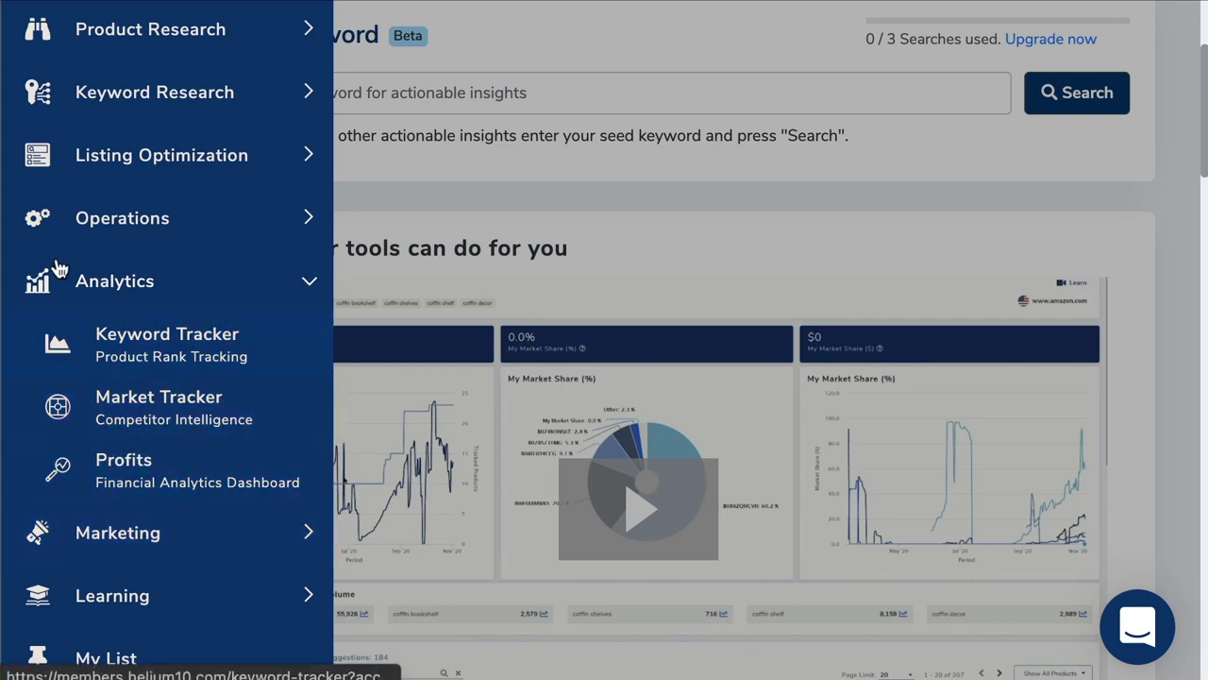
{"action": "scroll", "coordinate": [271, 469], "scroll_direction": "down", "scroll_amount": 2}
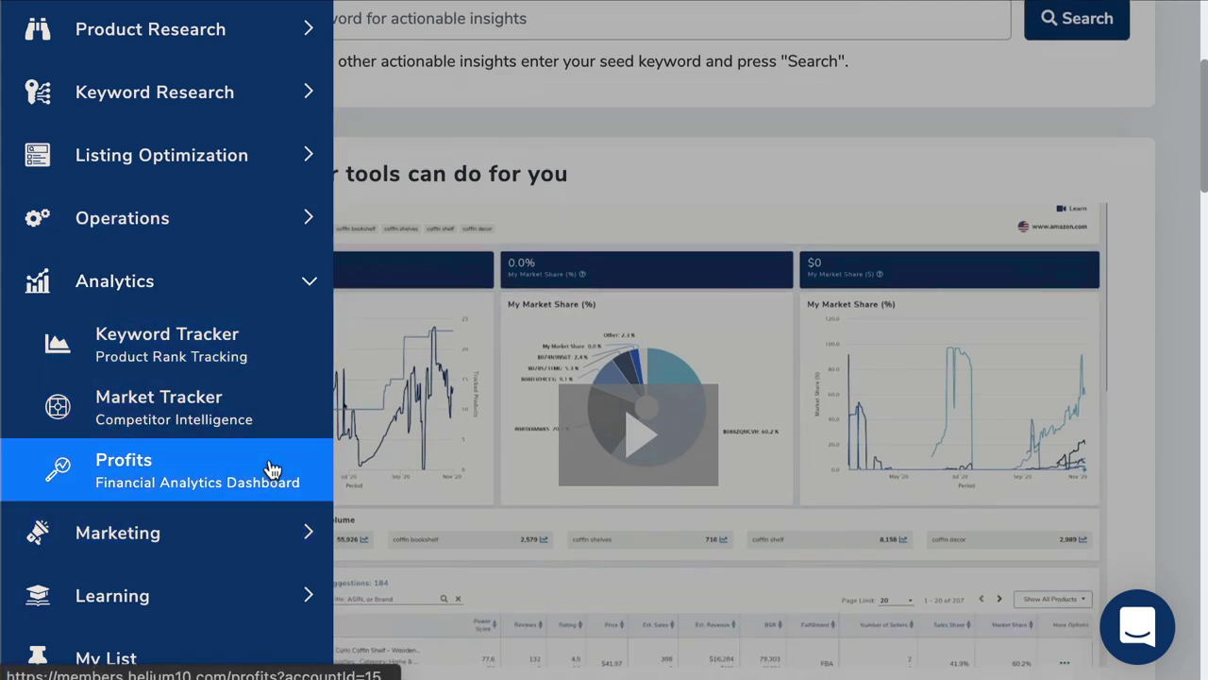
{"action": "left_click", "coordinate": [214, 538]}
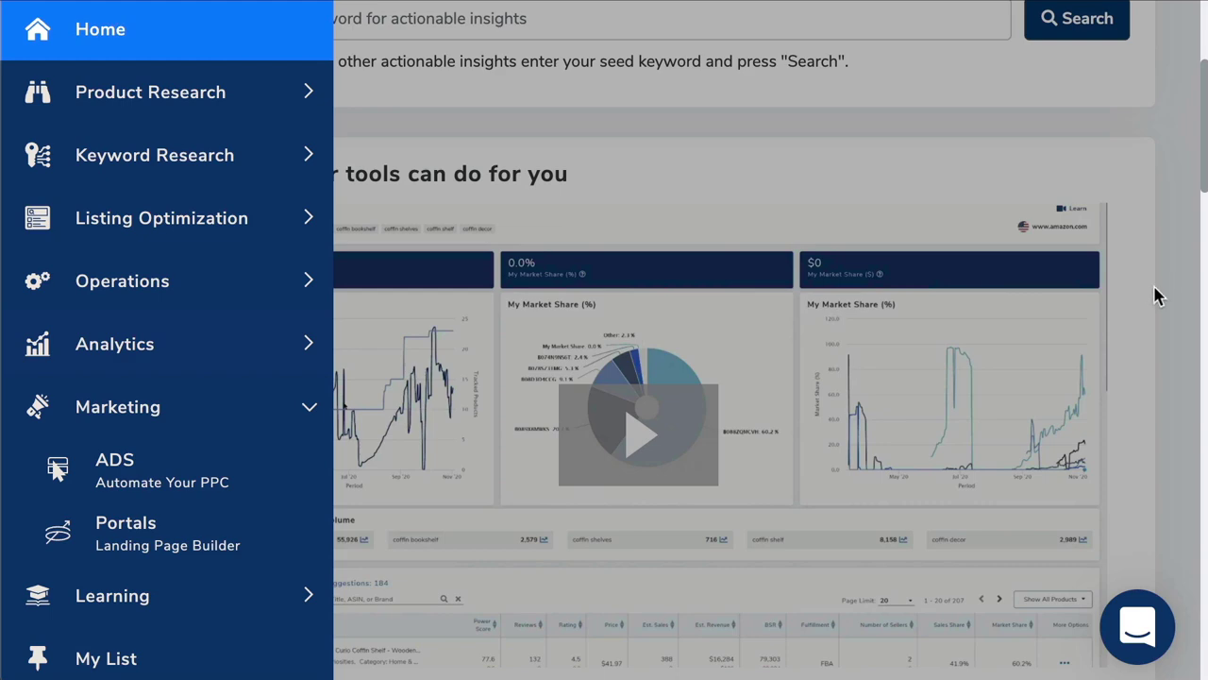
{"action": "left_click", "coordinate": [1152, 295]}
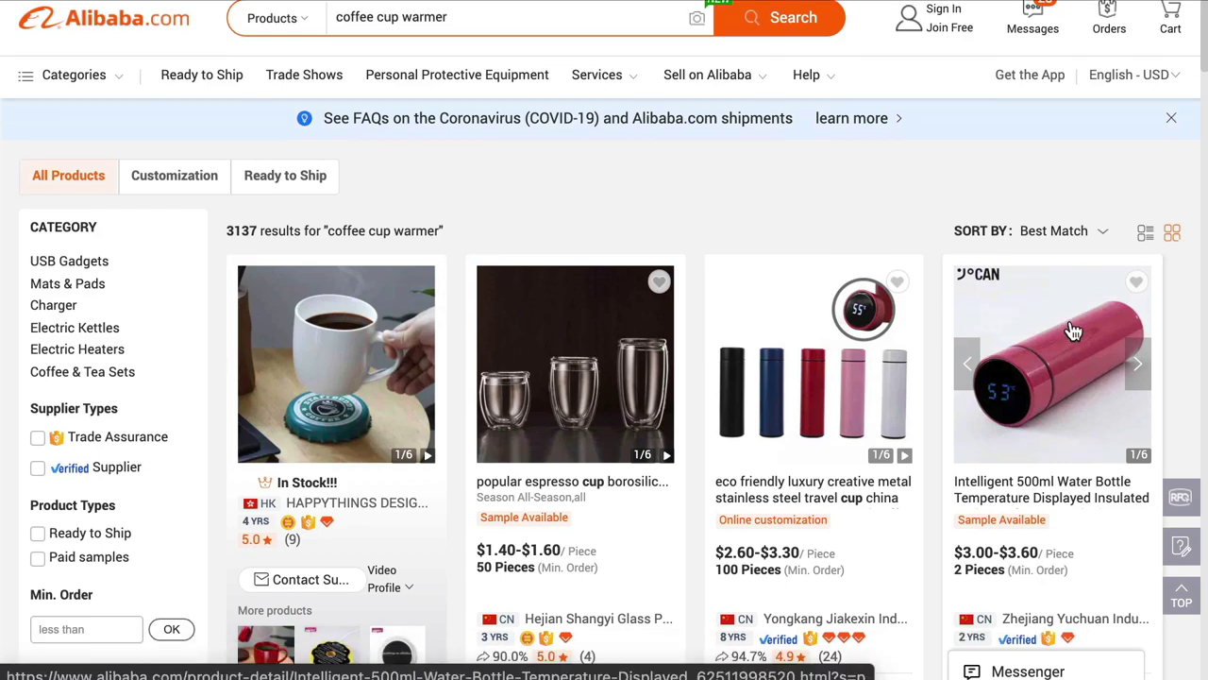
Switch to Alibaba's "coffee cup warmer" results and browse the suppliers' products, prices and minimum order quantities
{"action": "scroll", "coordinate": [1073, 330], "scroll_direction": "down", "scroll_amount": 5}
{"action": "scroll", "coordinate": [1073, 330], "scroll_direction": "down", "scroll_amount": 1}
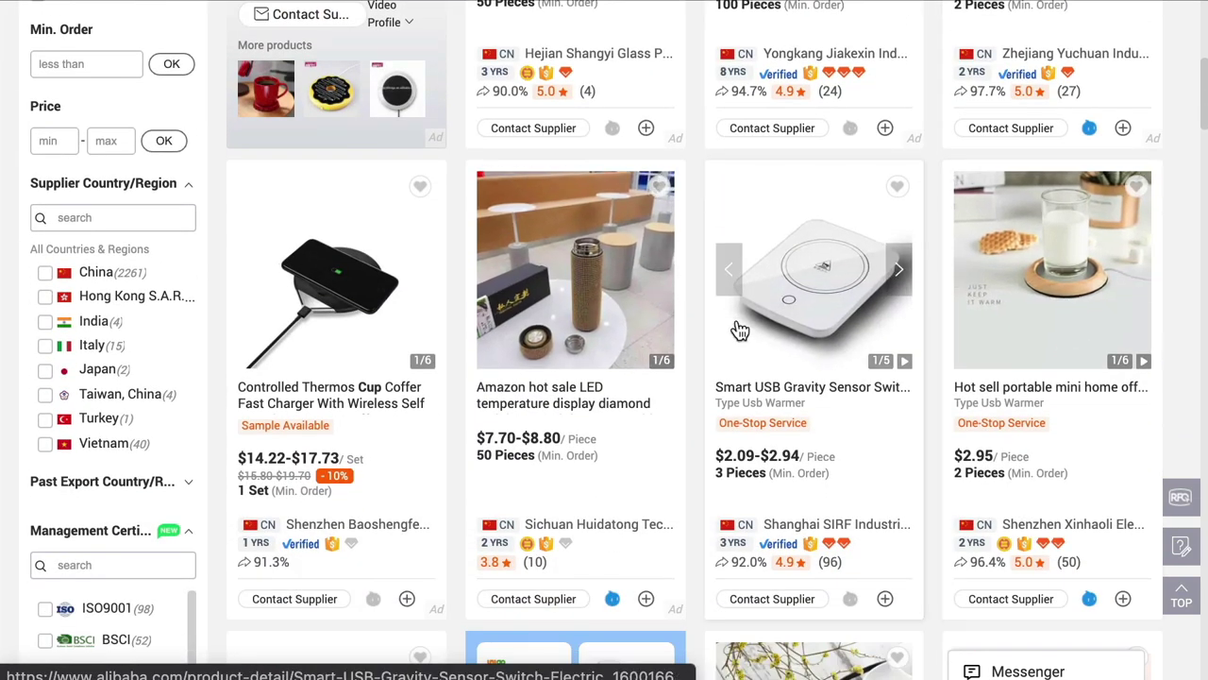
{"action": "scroll", "coordinate": [927, 411], "scroll_direction": "down", "scroll_amount": 3}
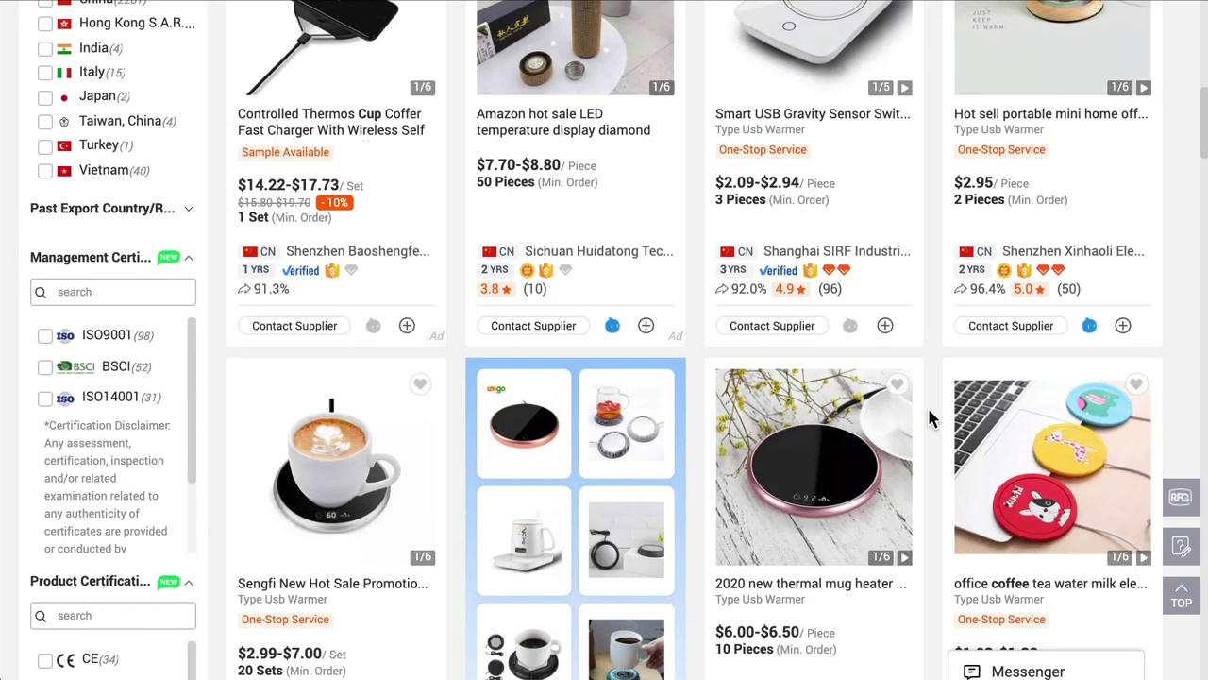
{"action": "scroll", "coordinate": [1019, 347], "scroll_direction": "down", "scroll_amount": 3}
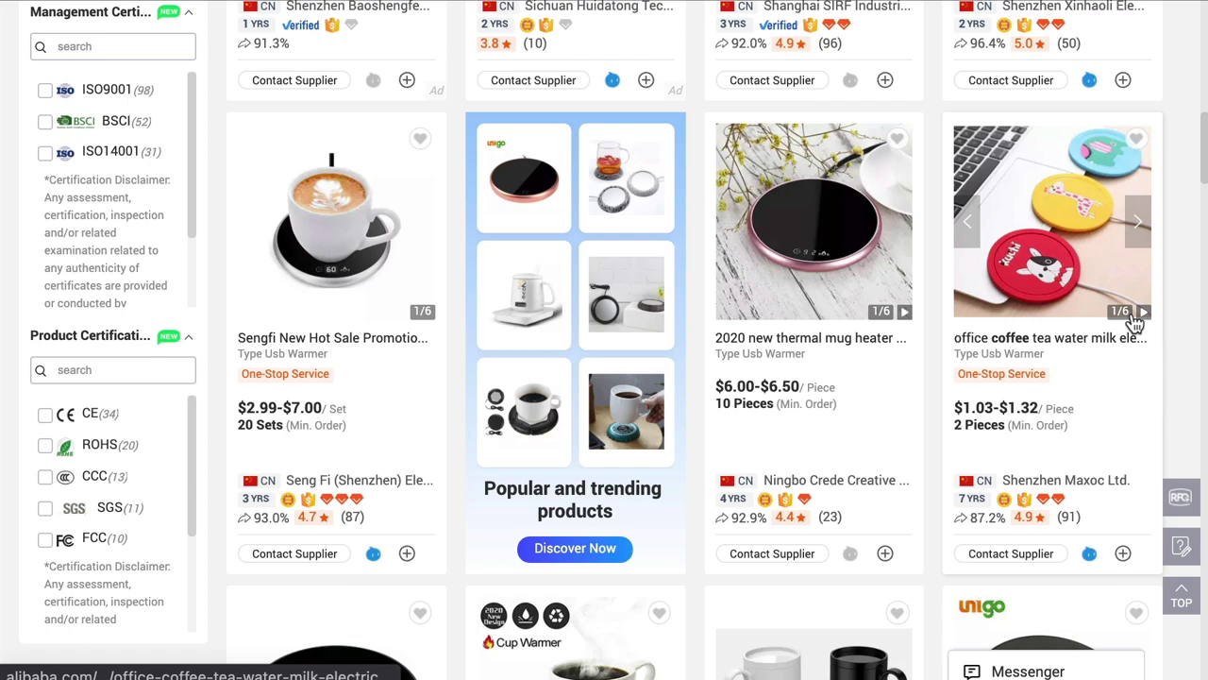
{"action": "scroll", "coordinate": [1136, 323], "scroll_direction": "up", "scroll_amount": 10}
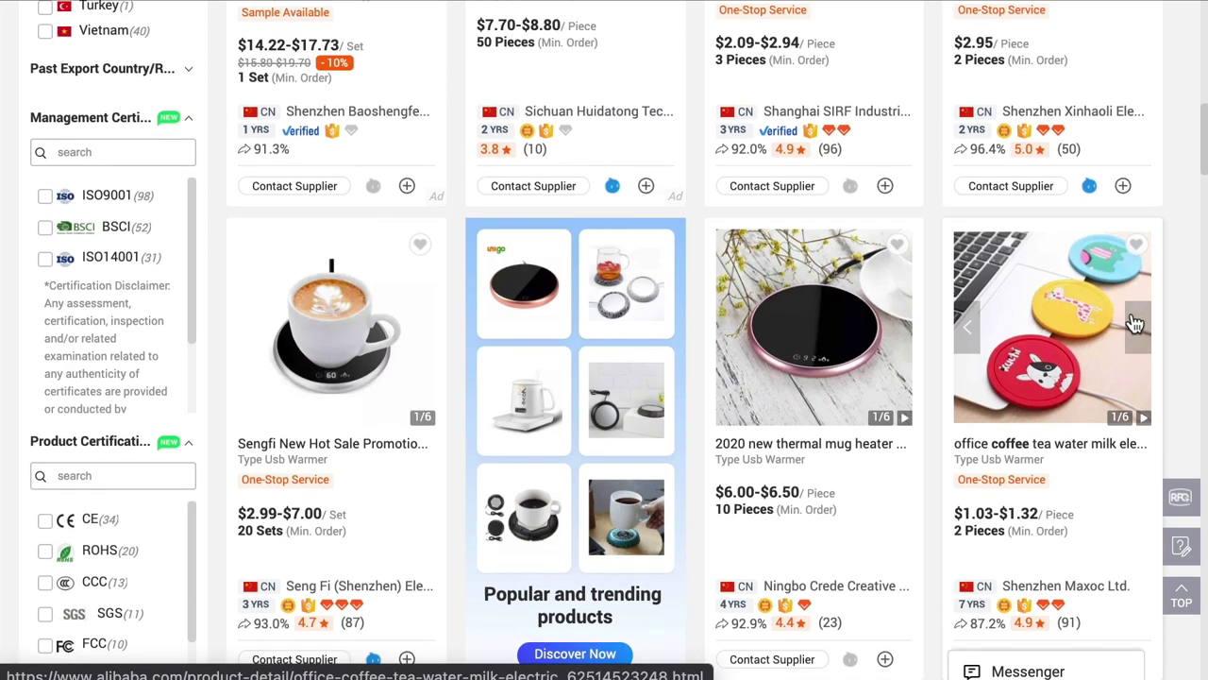
{"action": "scroll", "coordinate": [1136, 323], "scroll_direction": "up", "scroll_amount": 3}
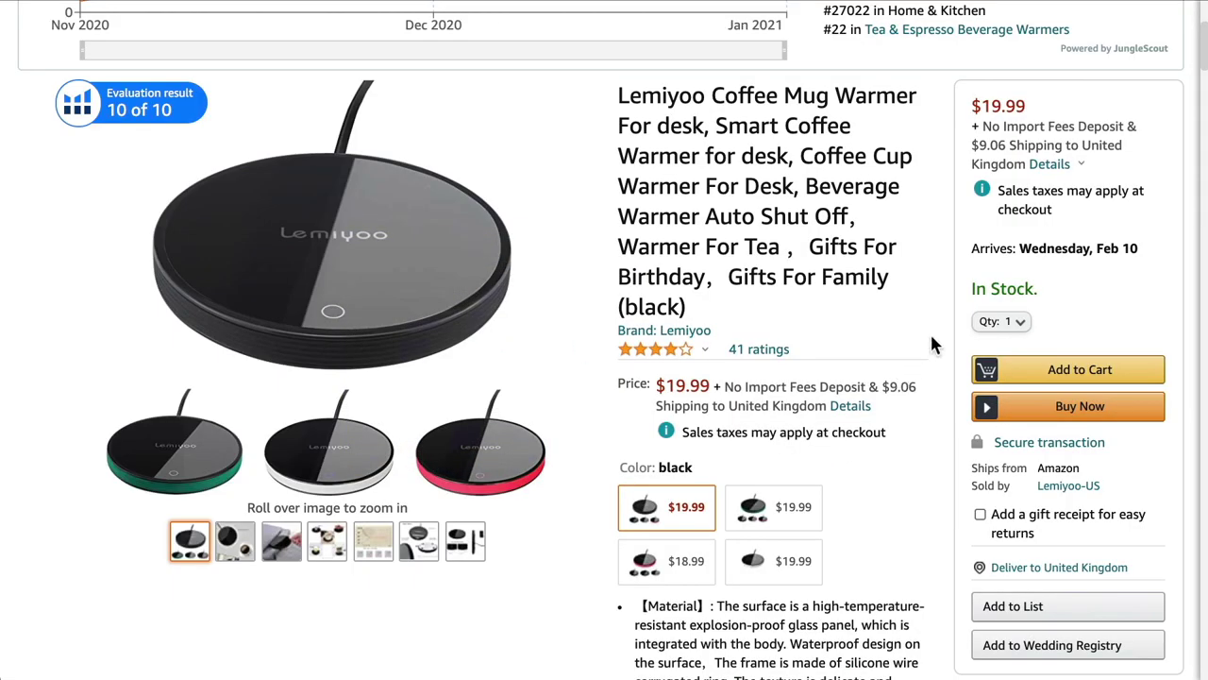
Compare the Lemiyoo listing's price and monthly sales data on Amazon with the supplier offers for coffee cup warmers on Alibaba
{"action": "scroll", "coordinate": [931, 345], "scroll_direction": "up", "scroll_amount": 4}
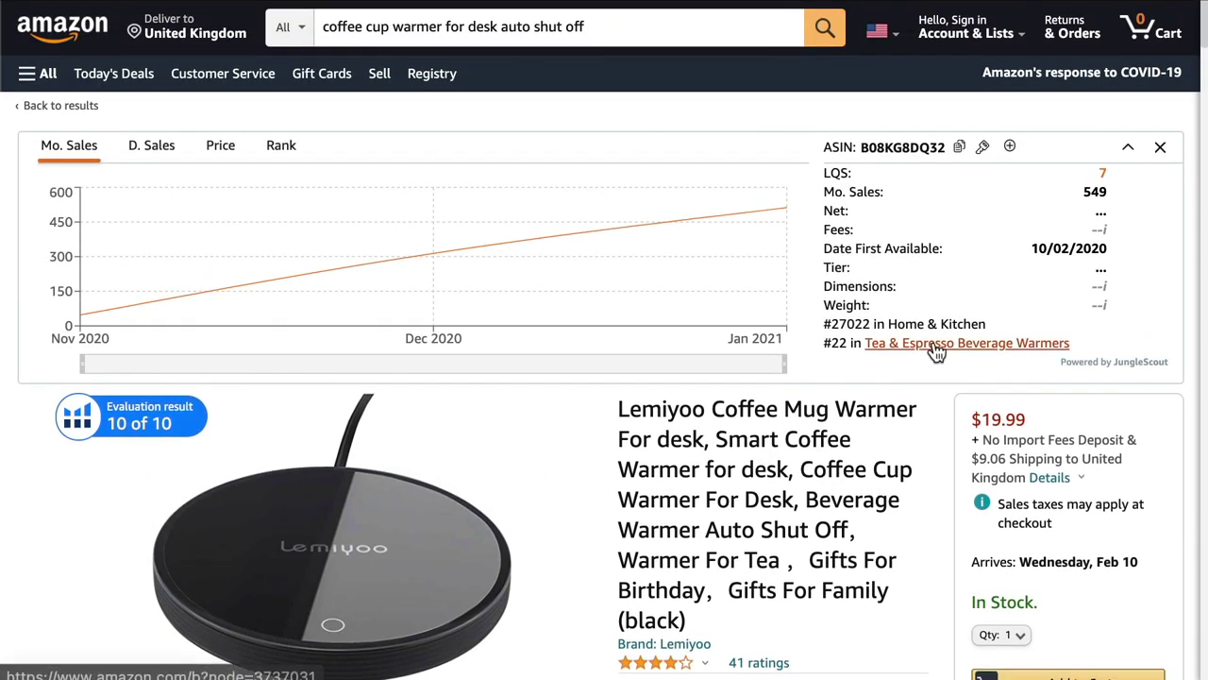
{"action": "scroll", "coordinate": [936, 316], "scroll_direction": "down", "scroll_amount": 2}
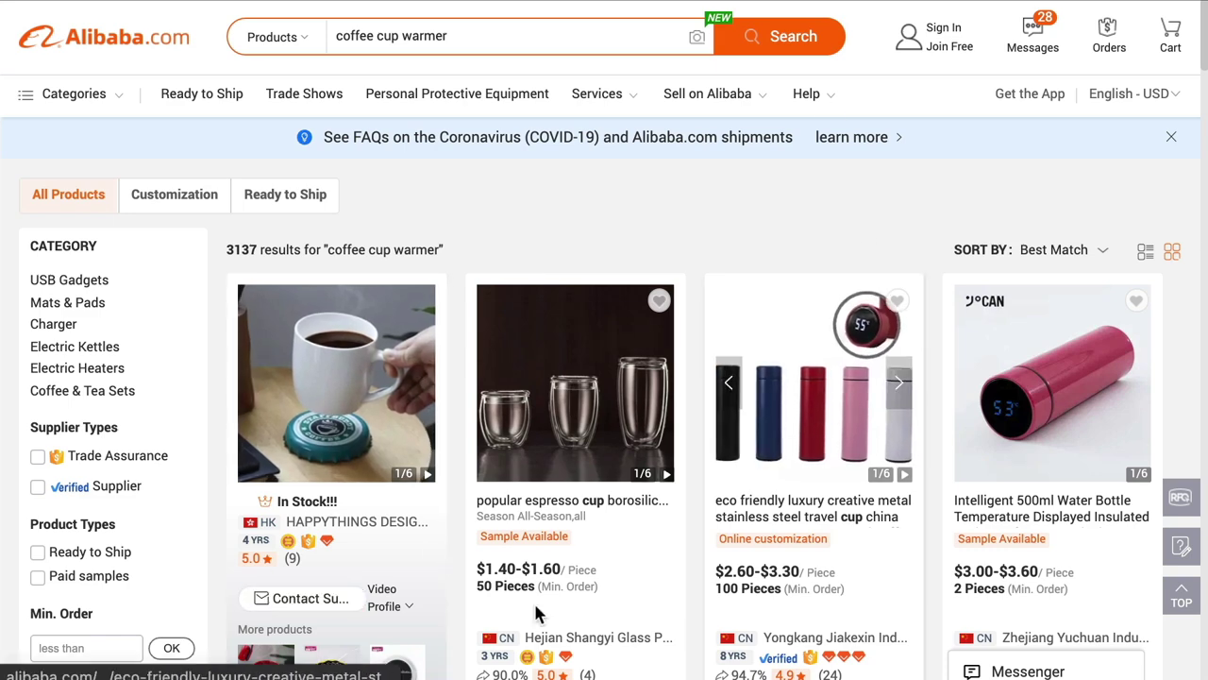
{"action": "scroll", "coordinate": [963, 429], "scroll_direction": "down", "scroll_amount": 2}
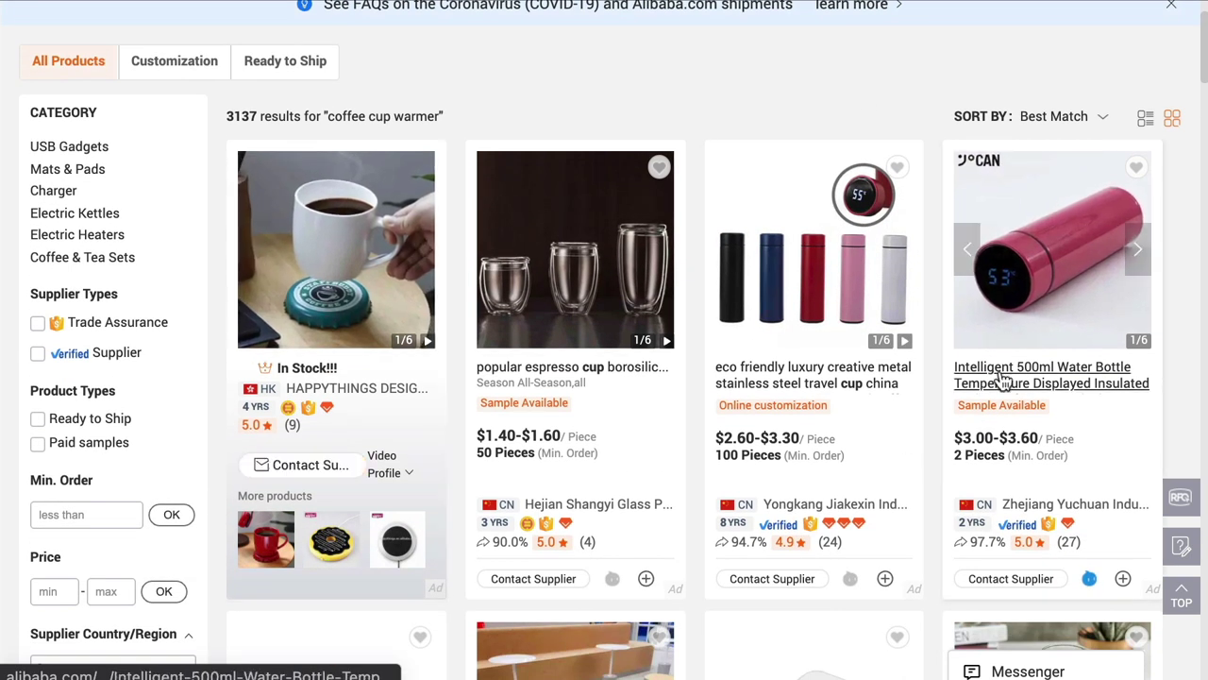
{"action": "scroll", "coordinate": [1003, 381], "scroll_direction": "down", "scroll_amount": 1}
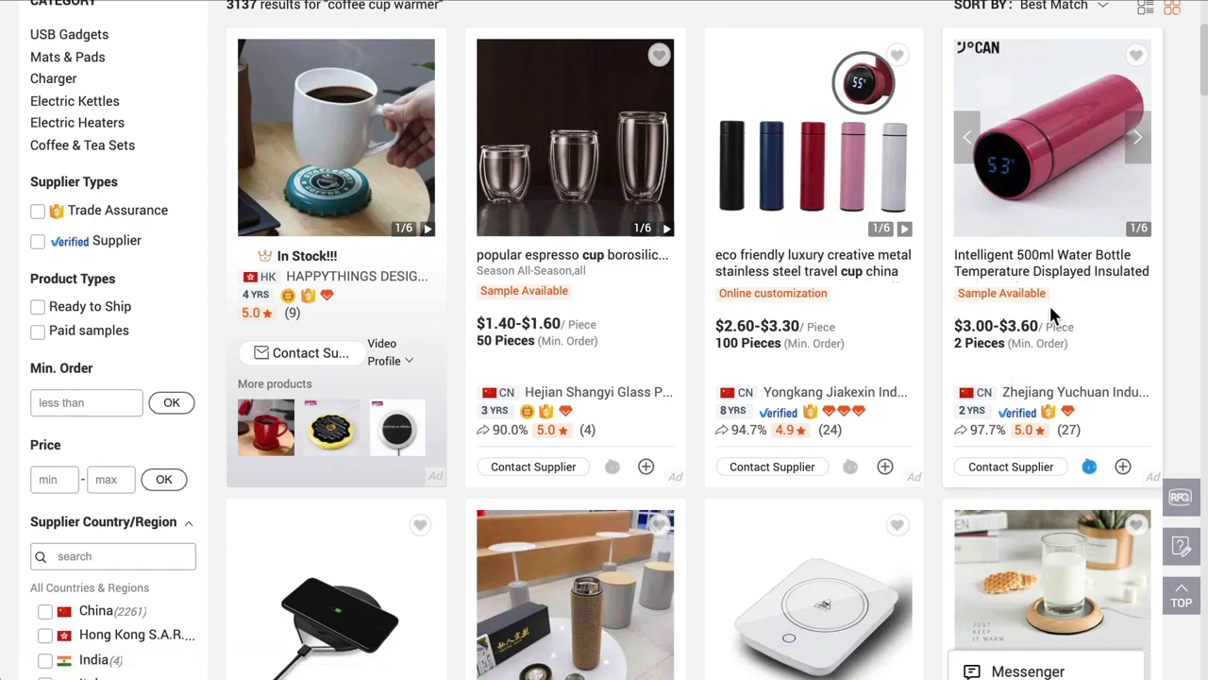
{"action": "scroll", "coordinate": [1050, 308], "scroll_direction": "down", "scroll_amount": 4}
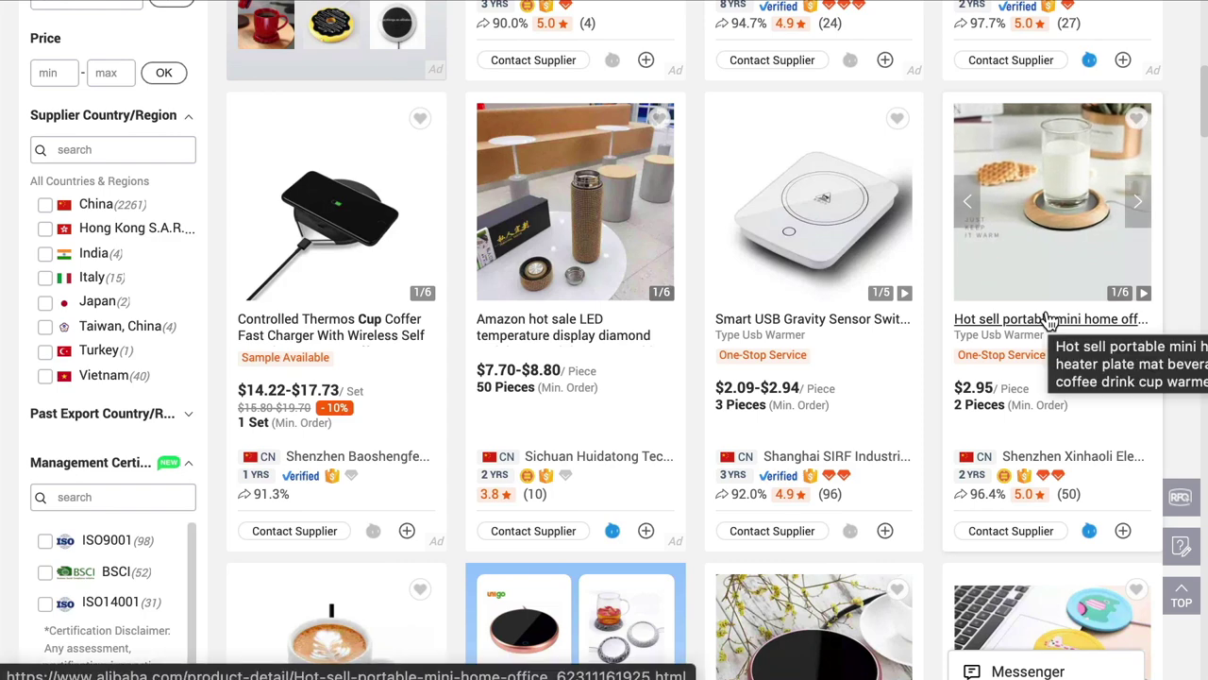
{"action": "scroll", "coordinate": [1012, 316], "scroll_direction": "up", "scroll_amount": 4}
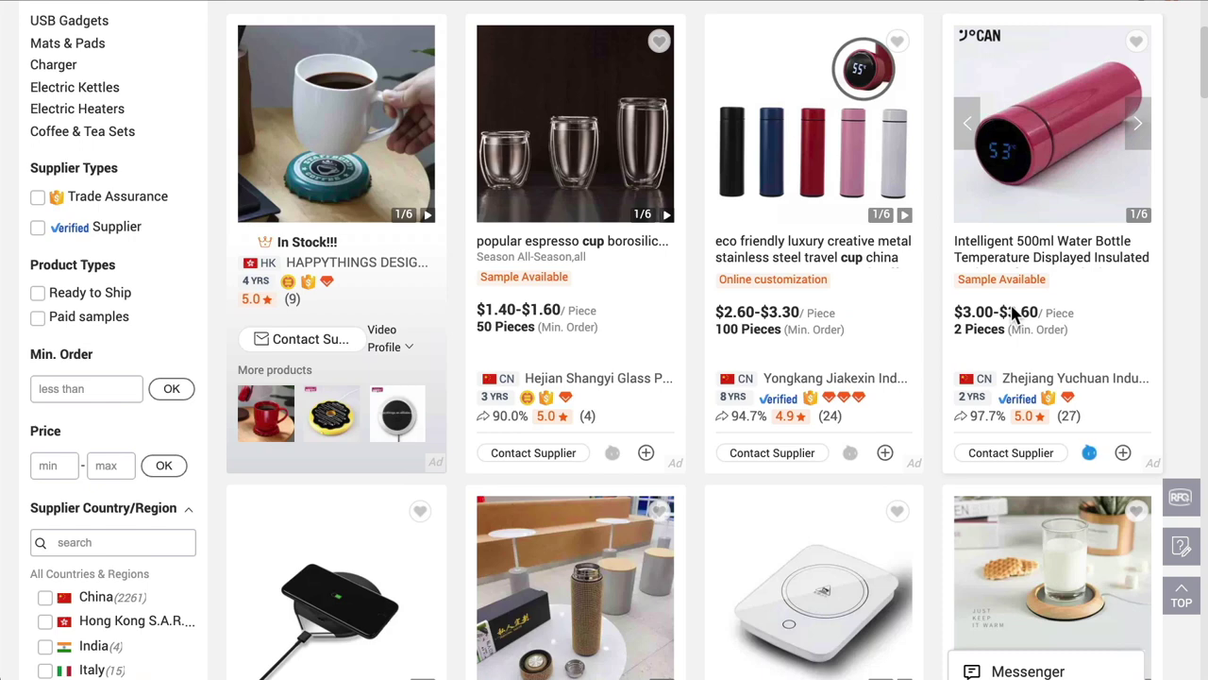
{"action": "scroll", "coordinate": [1013, 317], "scroll_direction": "up", "scroll_amount": 3}
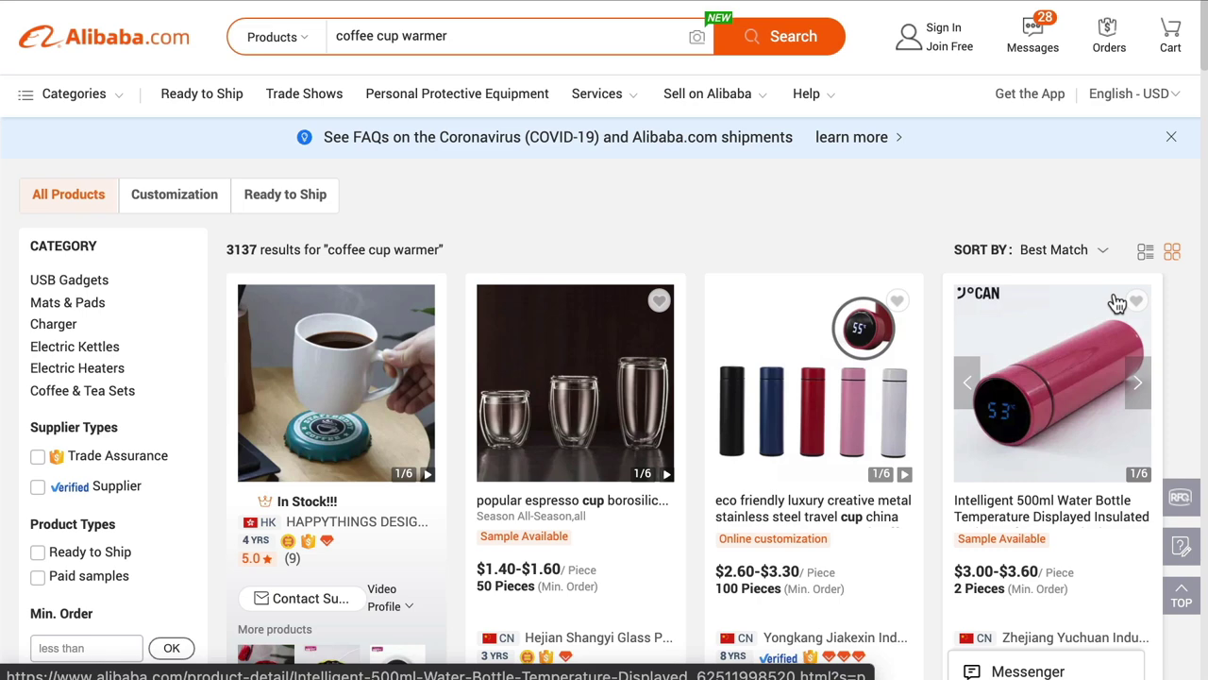
{"action": "scroll", "coordinate": [1117, 302], "scroll_direction": "down", "scroll_amount": 1}
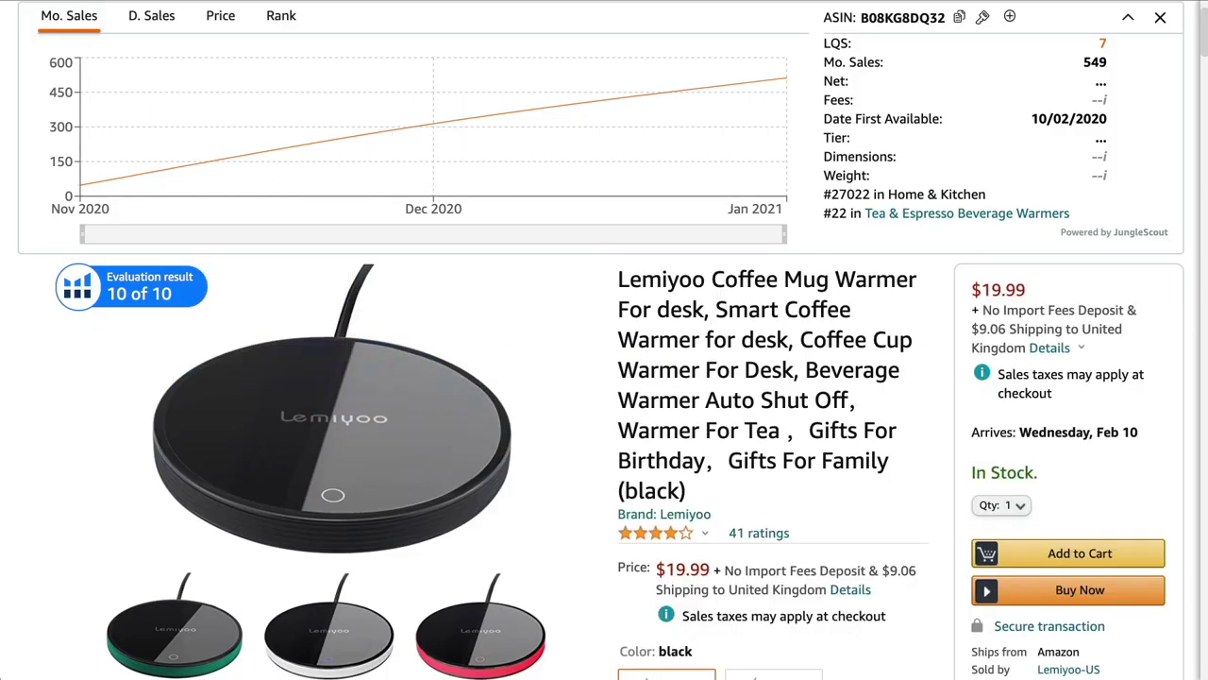
Return to Amazon's "coffee cup warmer for desk auto shut off" results and run Helium 10's Xray product research on them
{"action": "key", "text": "alt+Left"}
{"action": "scroll", "coordinate": [1053, 318], "scroll_direction": "down", "scroll_amount": 15}
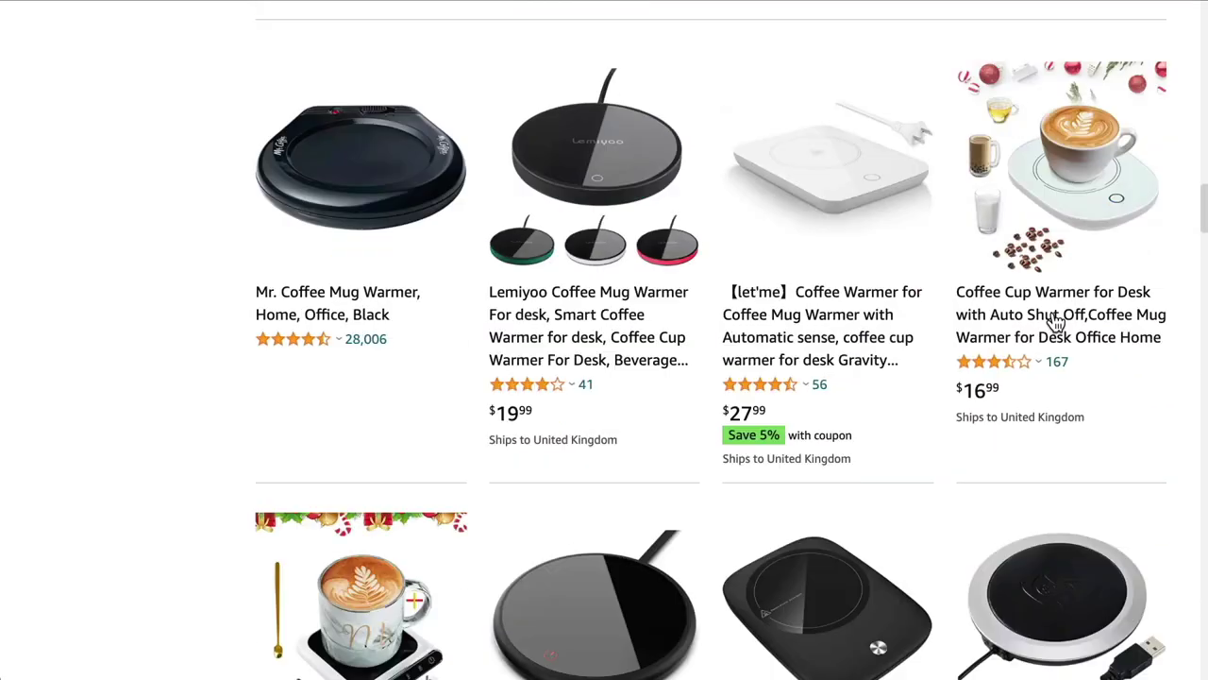
{"action": "scroll", "coordinate": [1053, 321], "scroll_direction": "up", "scroll_amount": 15}
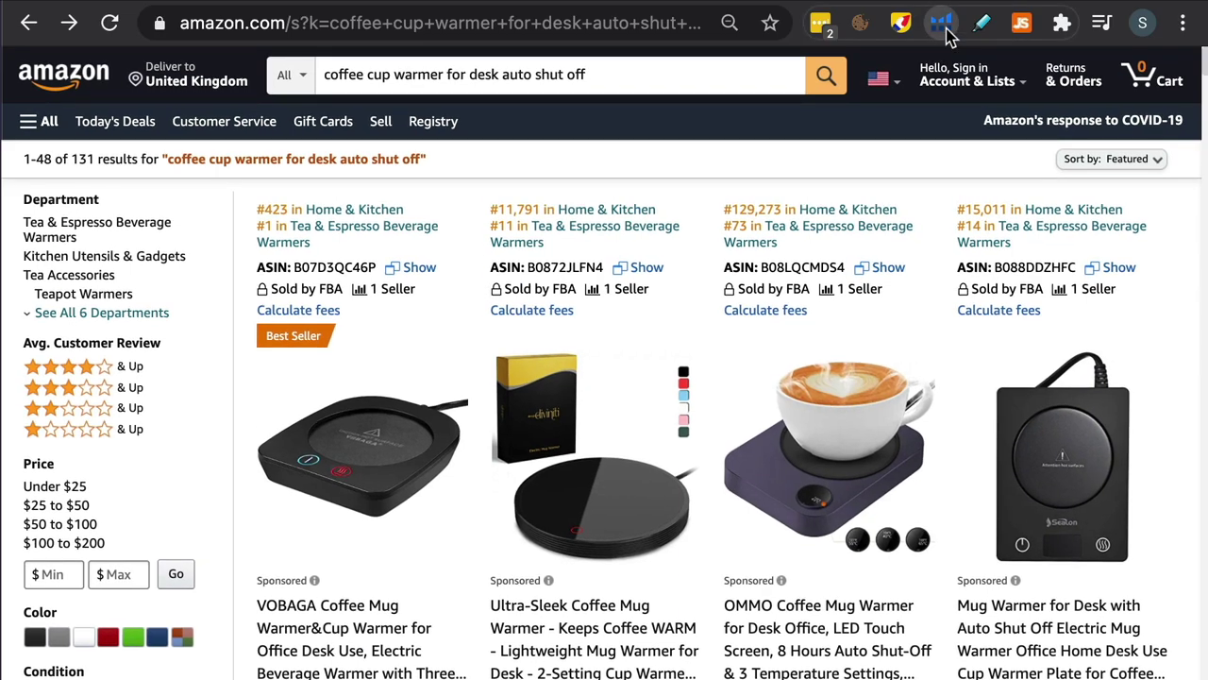
{"action": "left_click", "coordinate": [937, 25]}
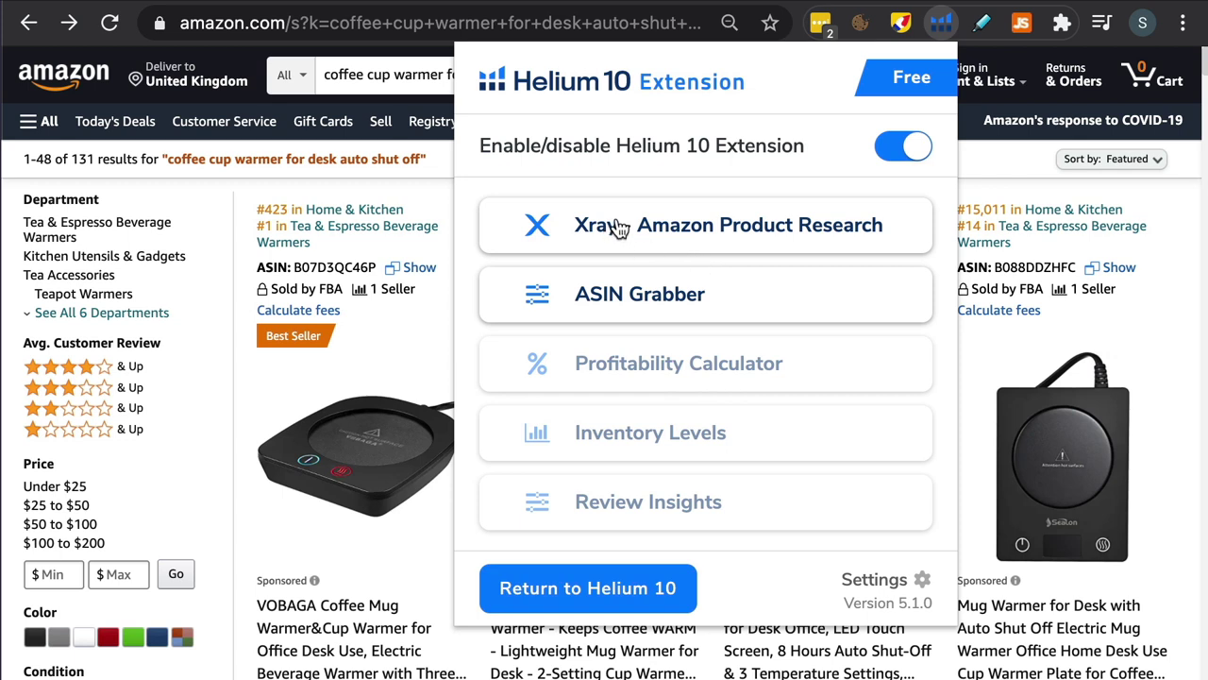
{"action": "left_click", "coordinate": [752, 236]}
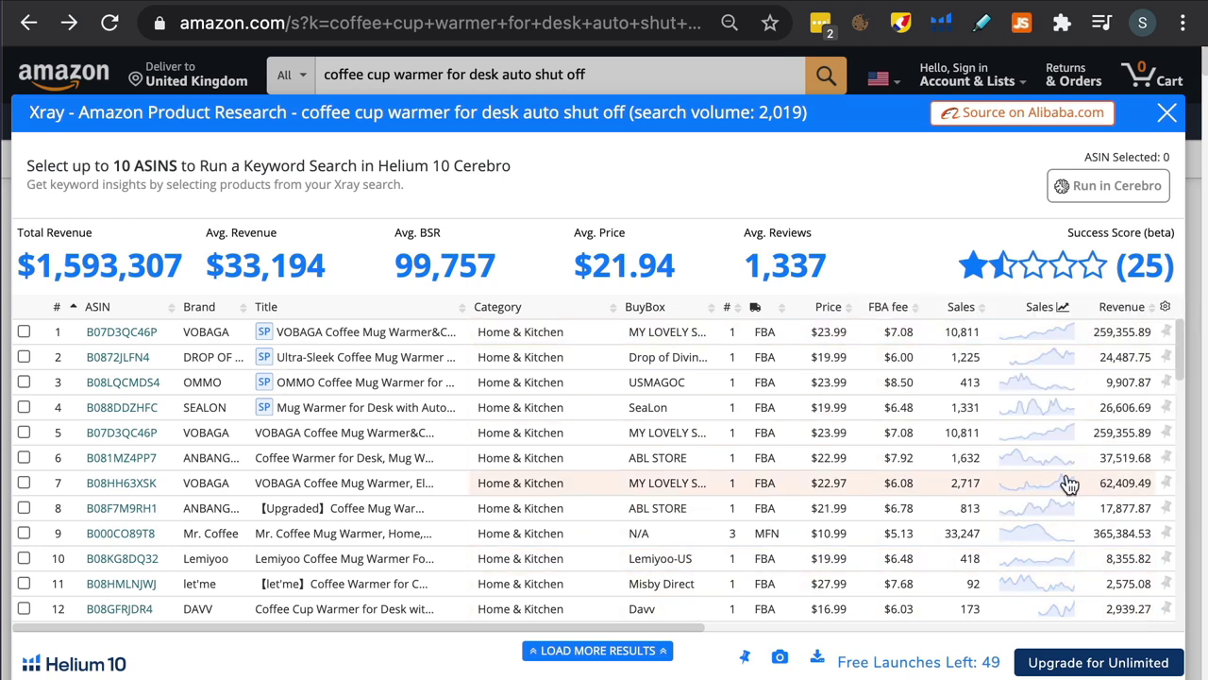
Look through the Xray product table, comparing brands, prices, FBA fees, sales and revenue
{"action": "scroll", "coordinate": [1068, 479], "scroll_direction": "down", "scroll_amount": 1}
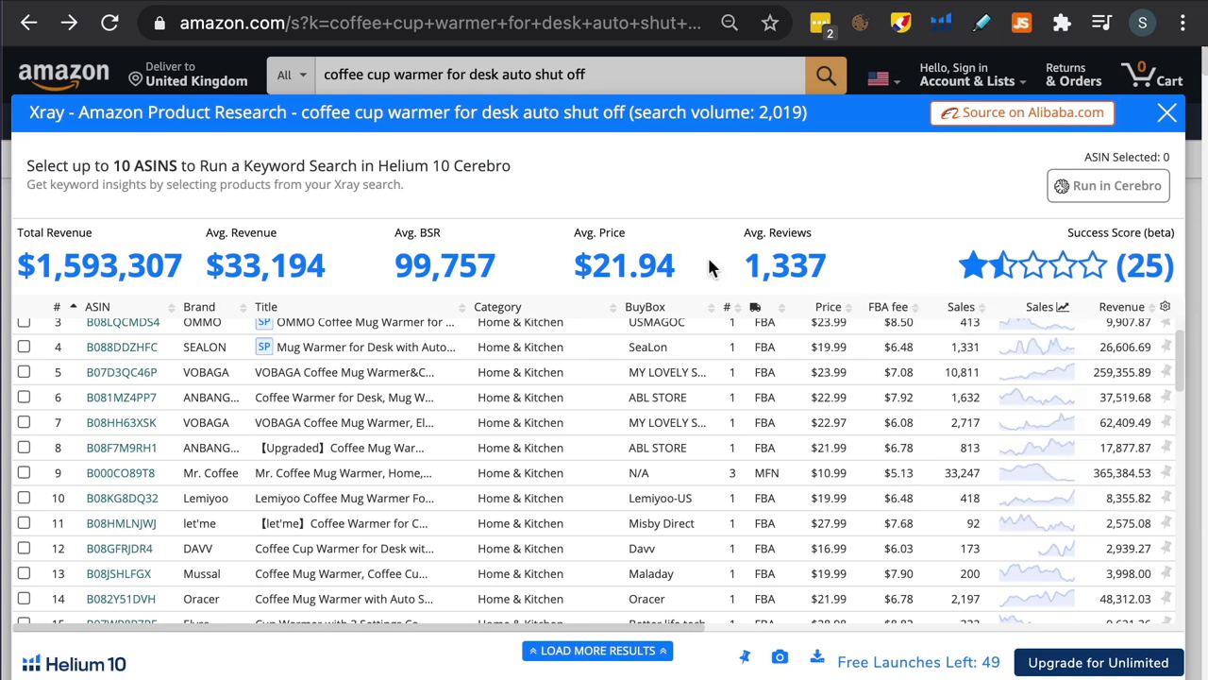
{"action": "scroll", "coordinate": [838, 416], "scroll_direction": "up", "scroll_amount": 1}
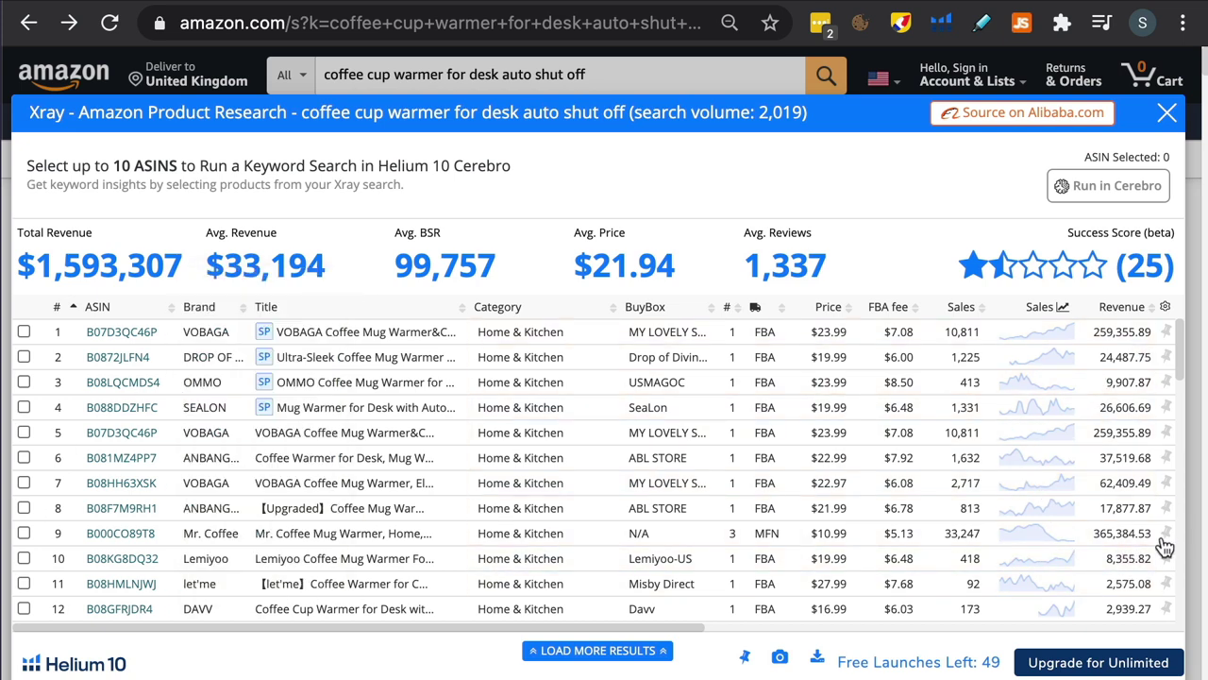
{"action": "scroll", "coordinate": [1002, 372], "scroll_direction": "down", "scroll_amount": 3}
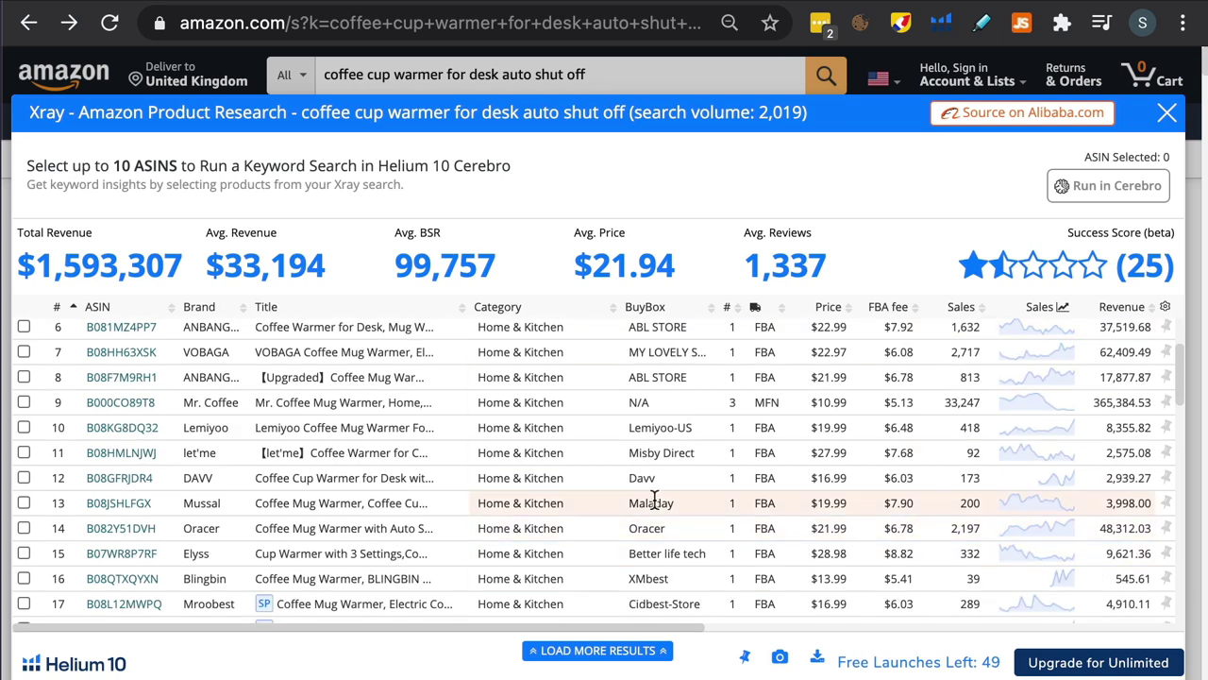
Review the Xray revenue and review summary for the keyword, and check the products' BSR and rating columns
{"action": "scroll", "coordinate": [1041, 441], "scroll_direction": "up", "scroll_amount": 2}
{"action": "scroll", "coordinate": [1038, 435], "scroll_direction": "up", "scroll_amount": 2}
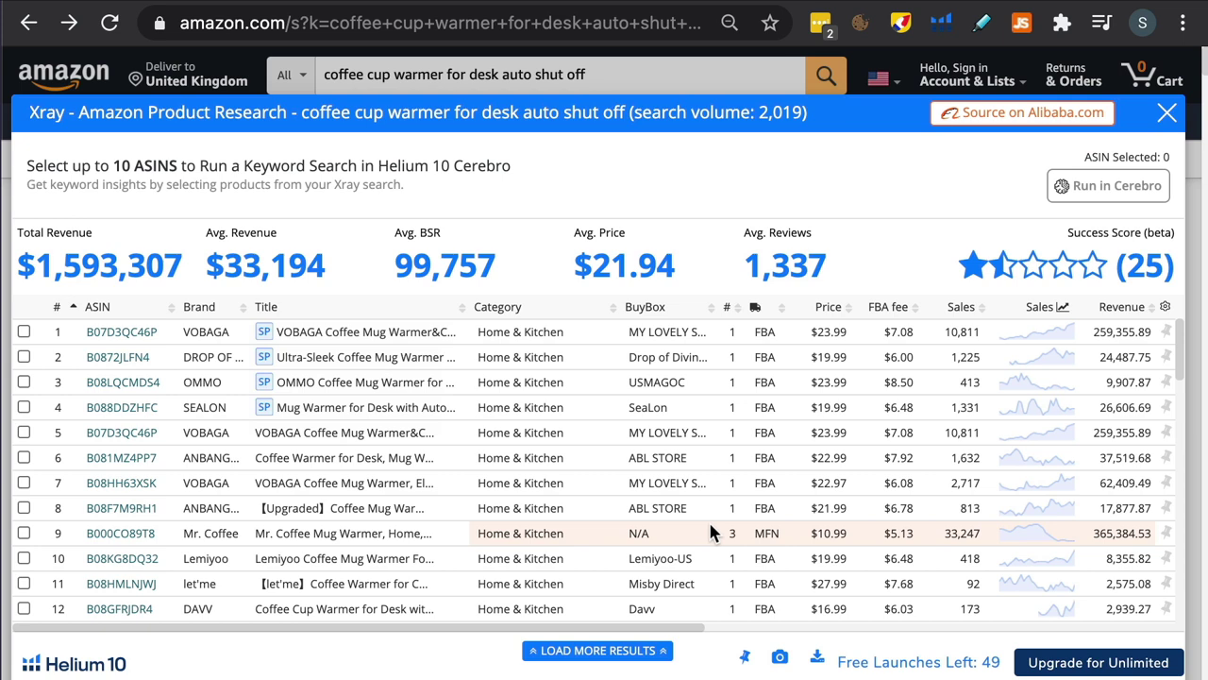
{"action": "scroll", "coordinate": [921, 543], "scroll_direction": "down", "scroll_amount": 3}
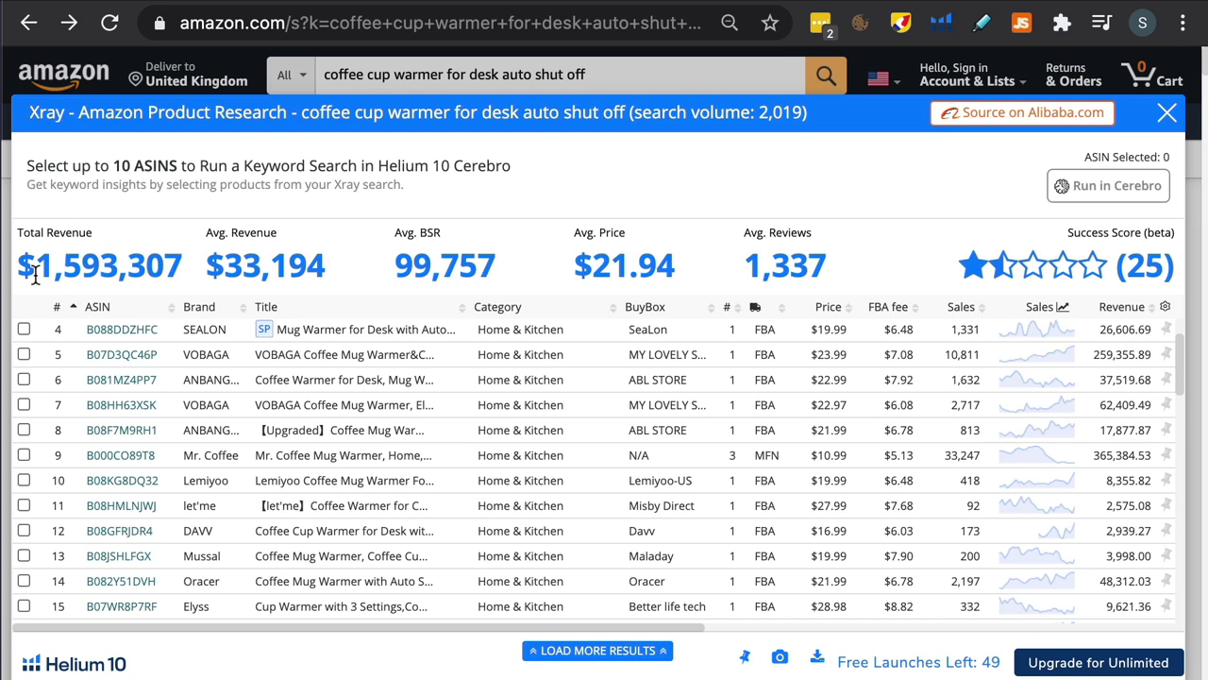
{"action": "scroll", "coordinate": [384, 474], "scroll_direction": "down", "scroll_amount": 5}
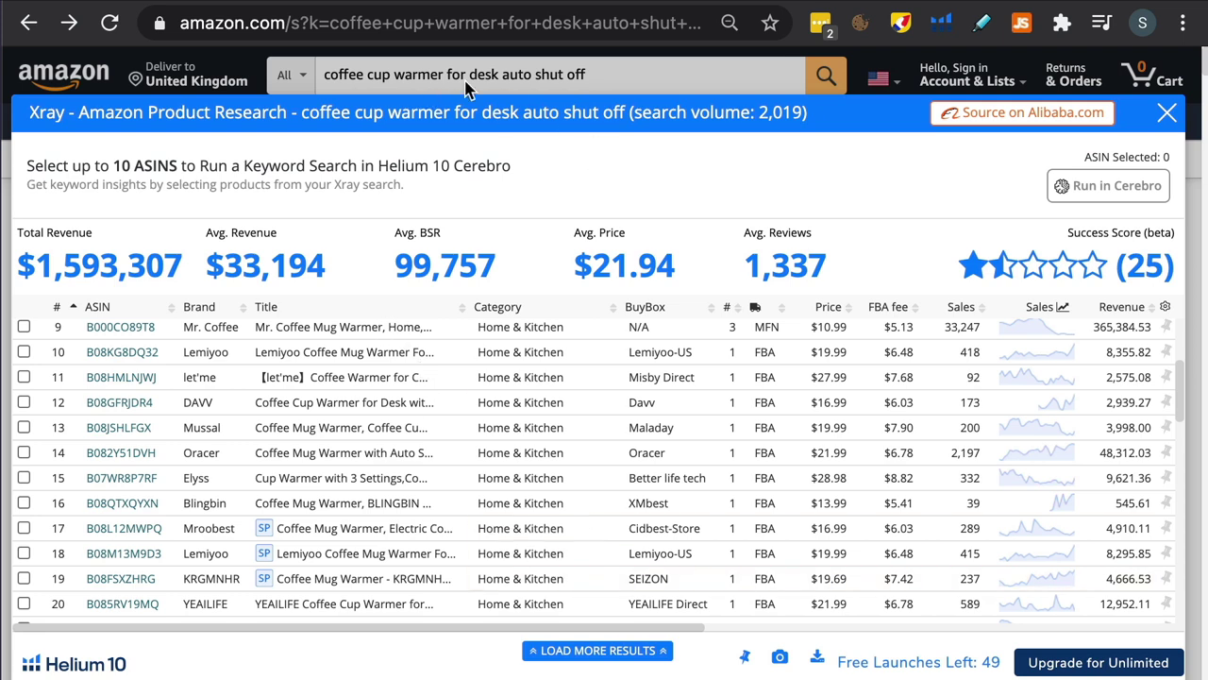
{"action": "scroll", "coordinate": [698, 435], "scroll_direction": "down", "scroll_amount": 1}
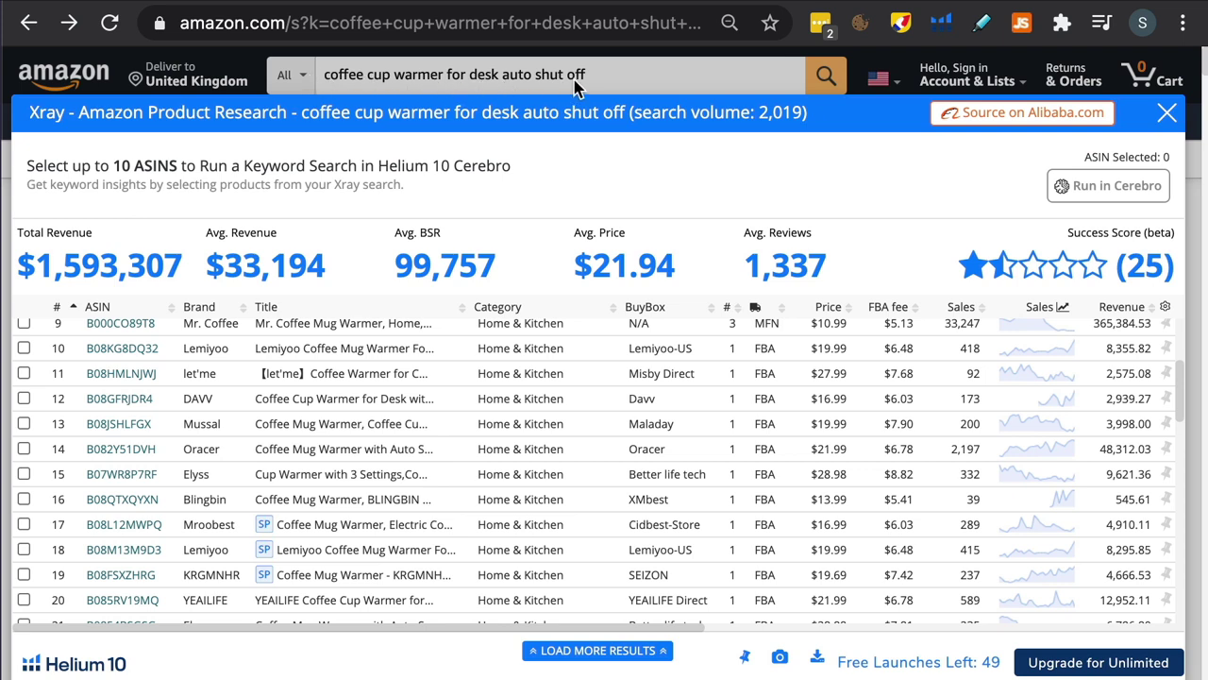
{"action": "scroll", "coordinate": [660, 426], "scroll_direction": "up", "scroll_amount": 3}
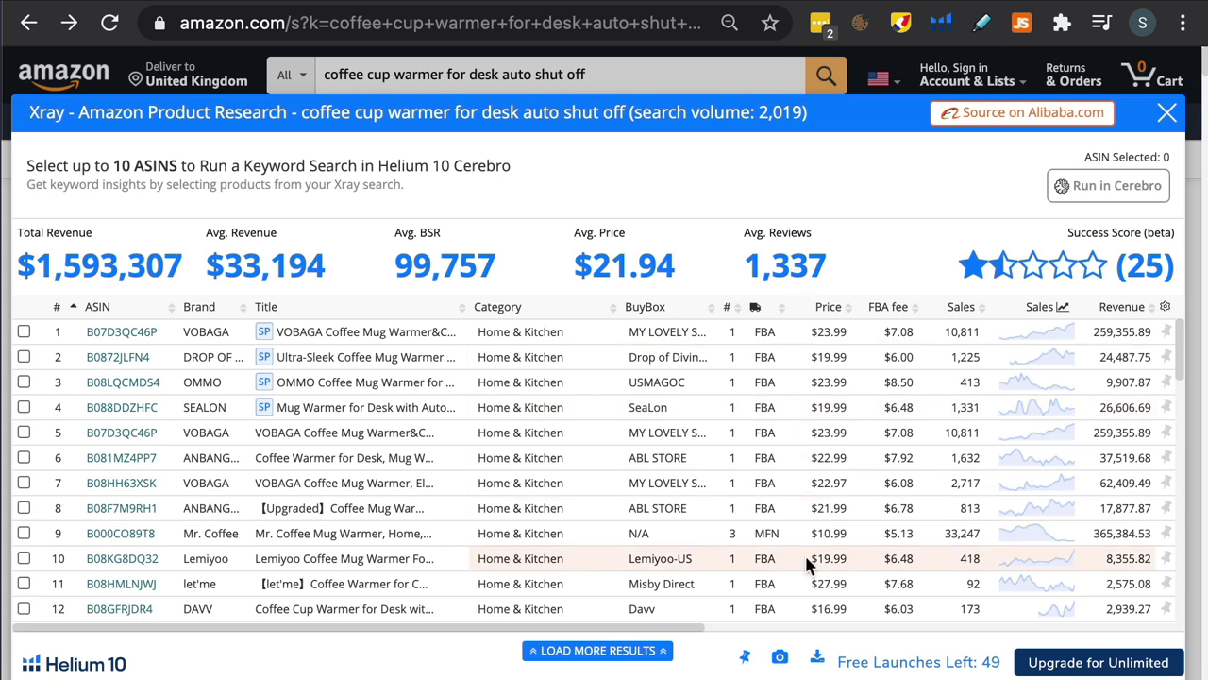
{"action": "scroll", "coordinate": [591, 482], "scroll_direction": "right", "scroll_amount": 3}
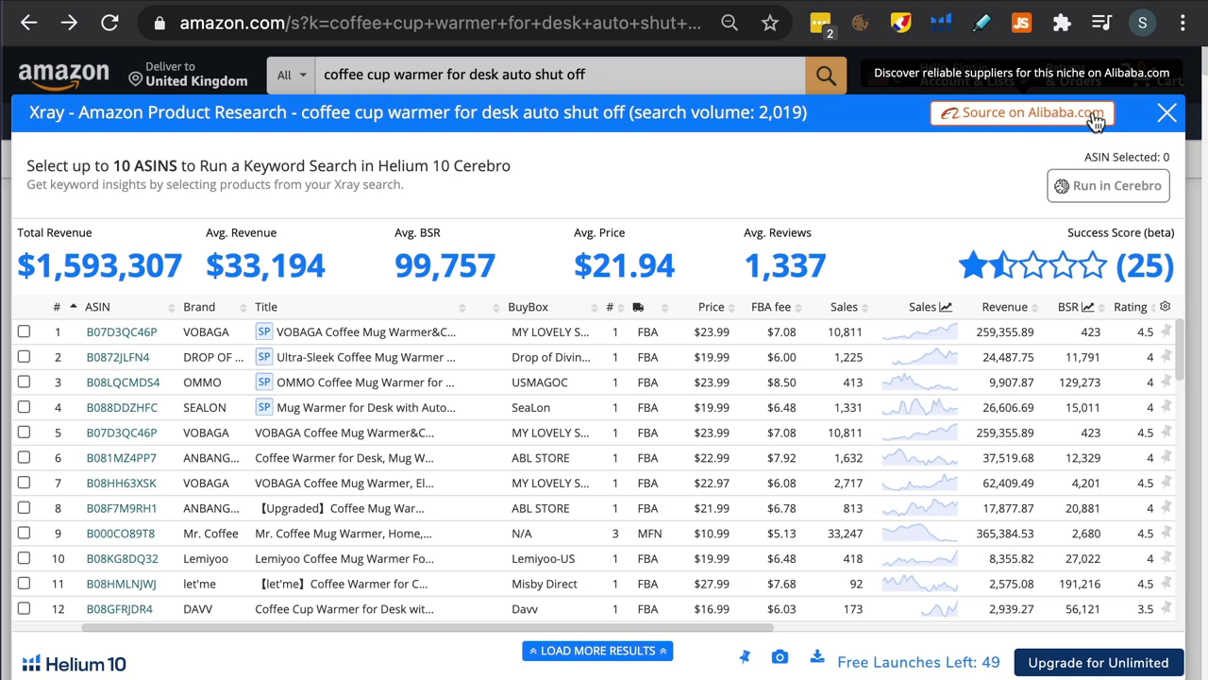
Open Xray's Alibaba supplier finder for this keyword and browse the offers' prices, minimum orders and lead times
{"action": "left_click", "coordinate": [1022, 121]}
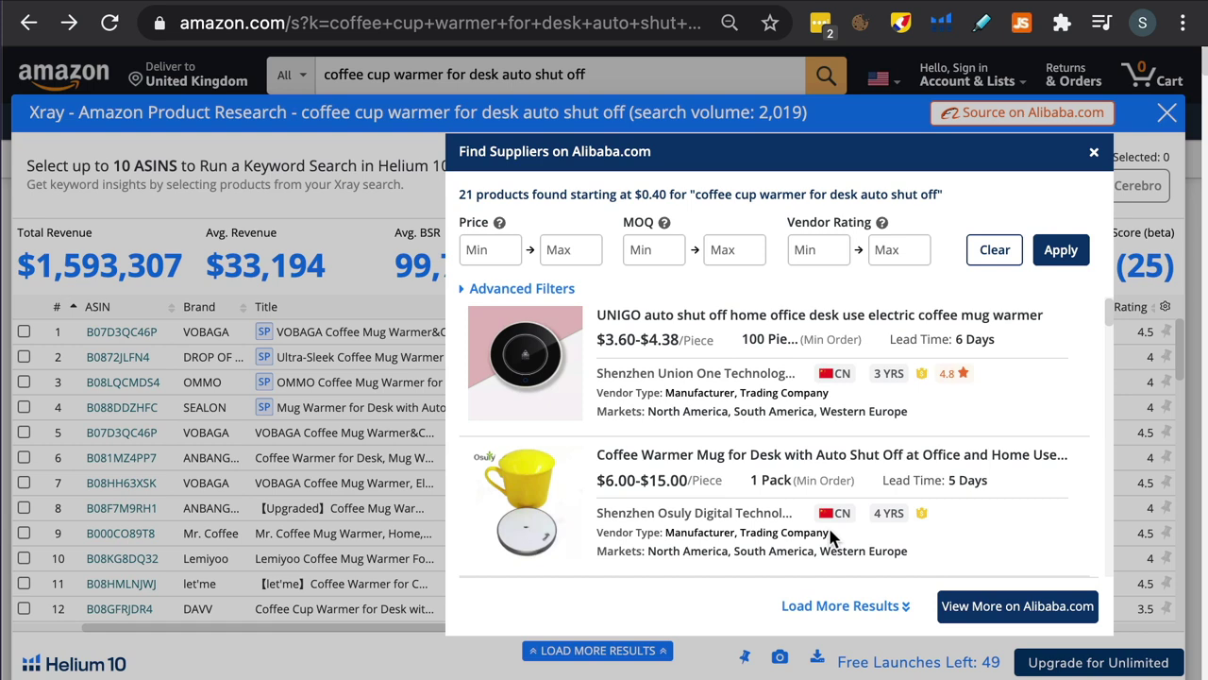
{"action": "scroll", "coordinate": [831, 536], "scroll_direction": "down", "scroll_amount": 2}
{"action": "scroll", "coordinate": [830, 536], "scroll_direction": "down", "scroll_amount": 3}
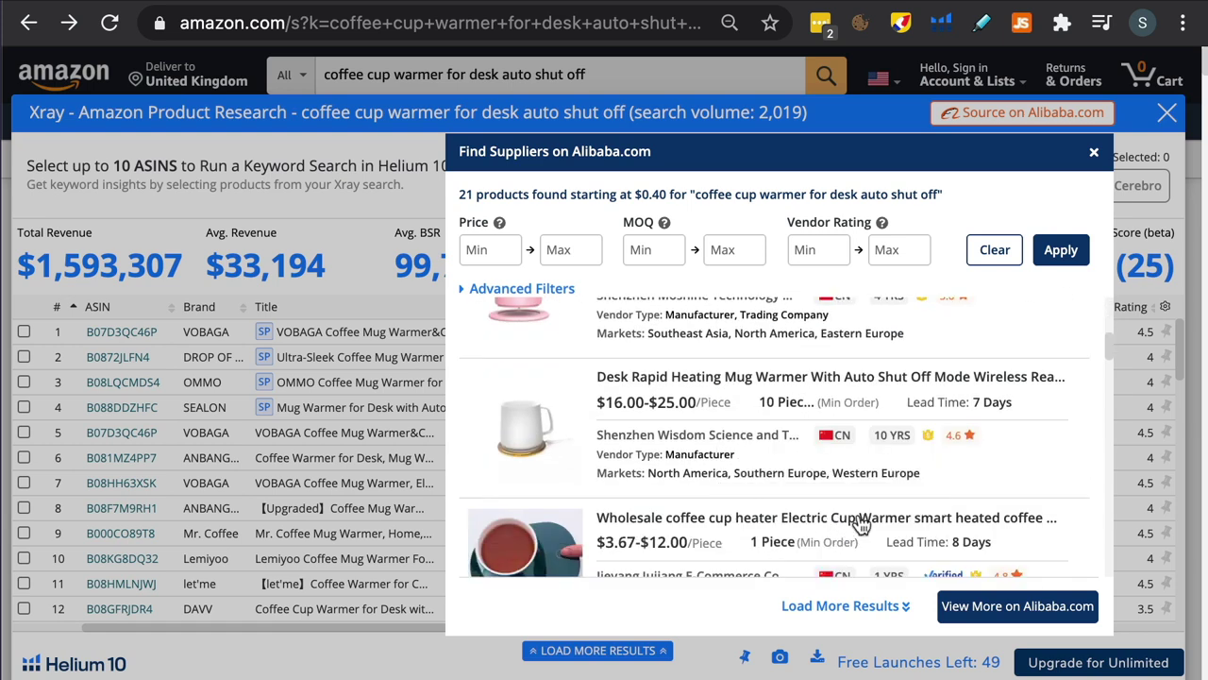
{"action": "scroll", "coordinate": [867, 514], "scroll_direction": "down", "scroll_amount": 3}
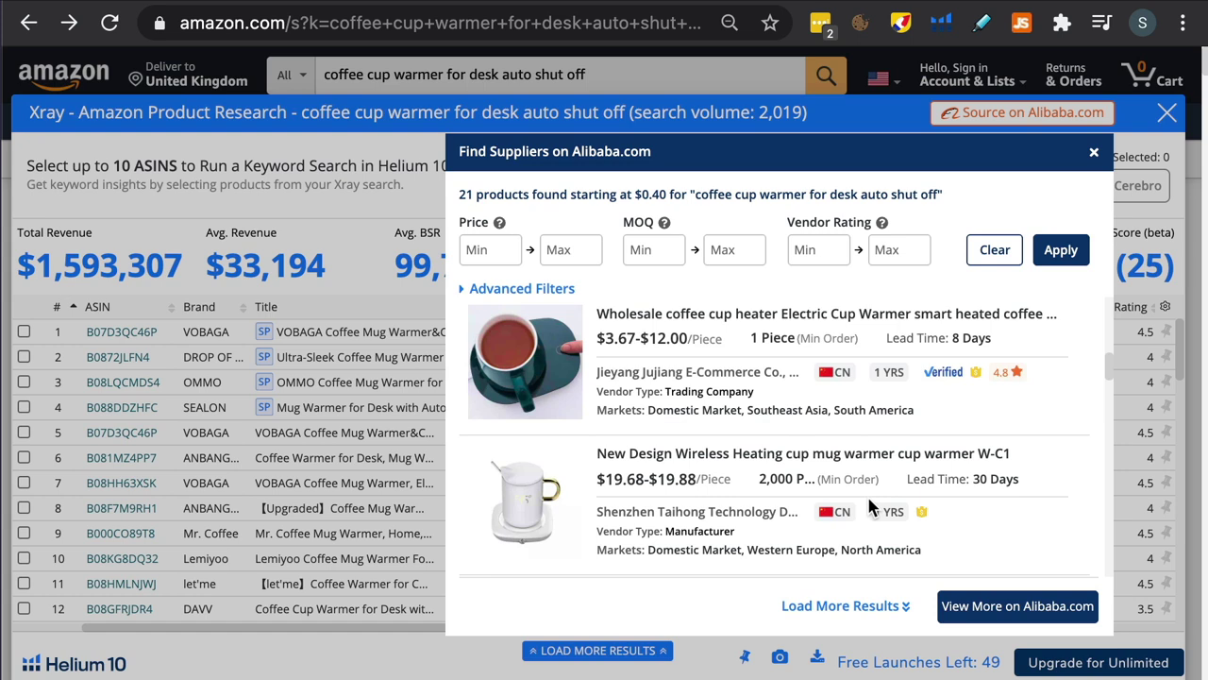
{"action": "scroll", "coordinate": [869, 502], "scroll_direction": "down", "scroll_amount": 3}
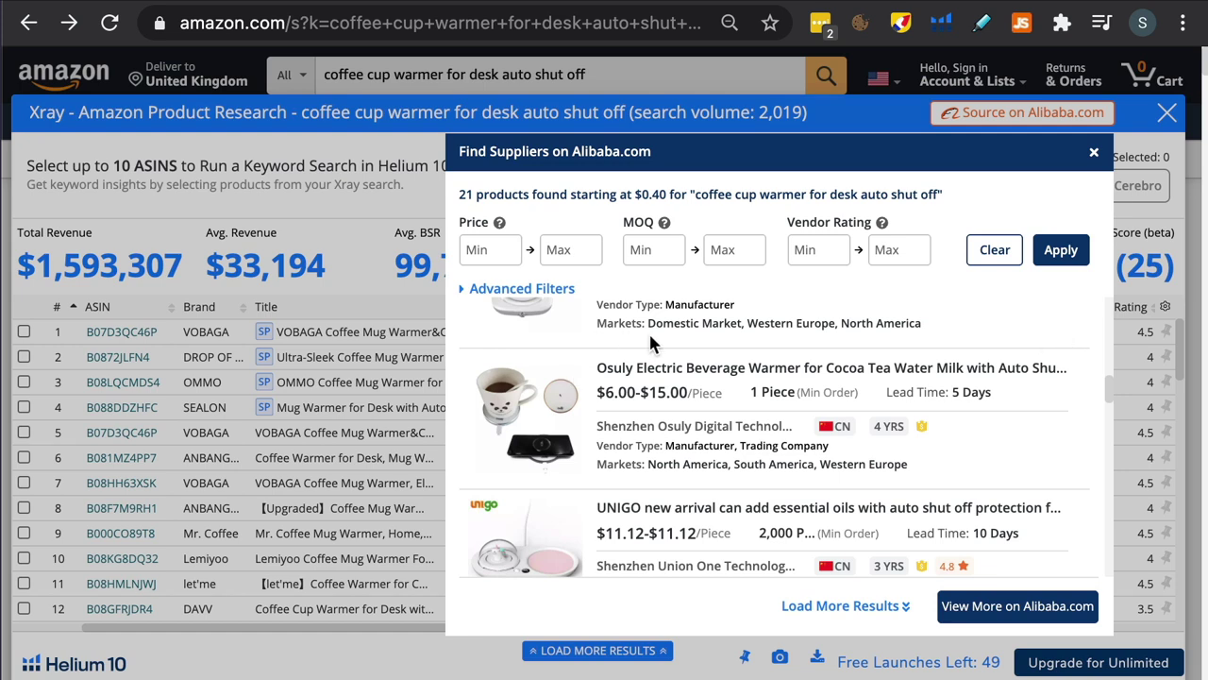
{"action": "scroll", "coordinate": [649, 335], "scroll_direction": "up", "scroll_amount": 5}
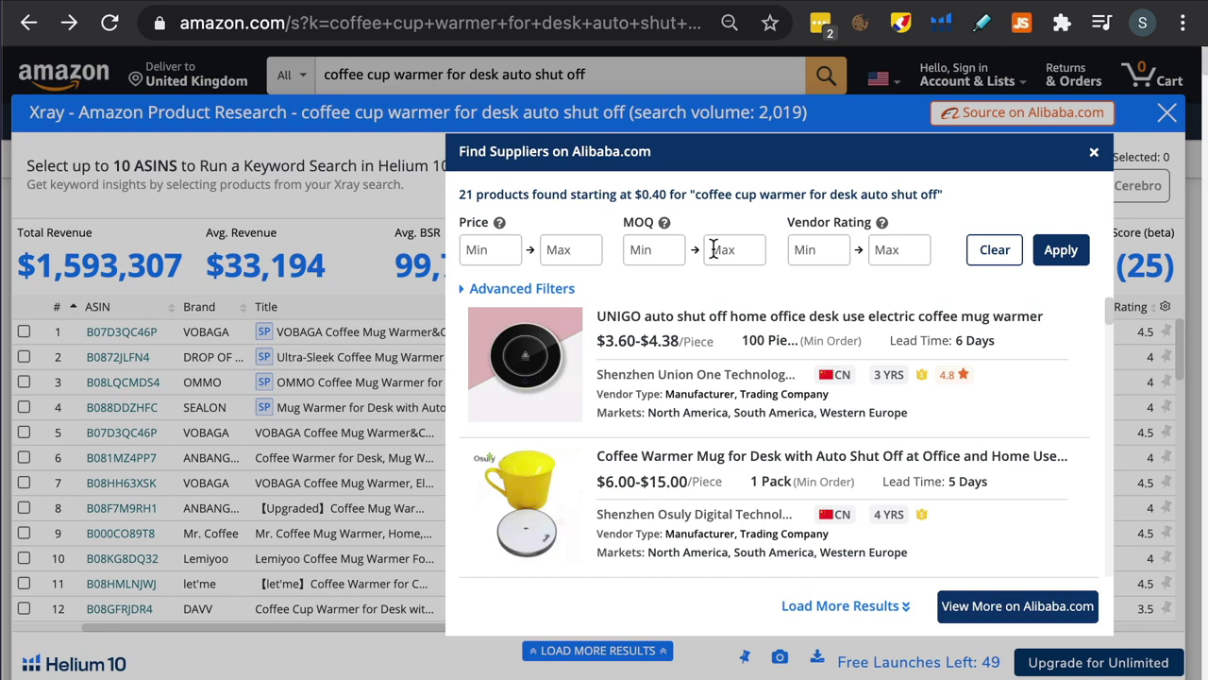
Expand the supplier finder's advanced filters and inspect the choices for supplier country, vendor type and account age
{"action": "left_click", "coordinate": [489, 291]}
{"action": "left_click", "coordinate": [591, 323]}
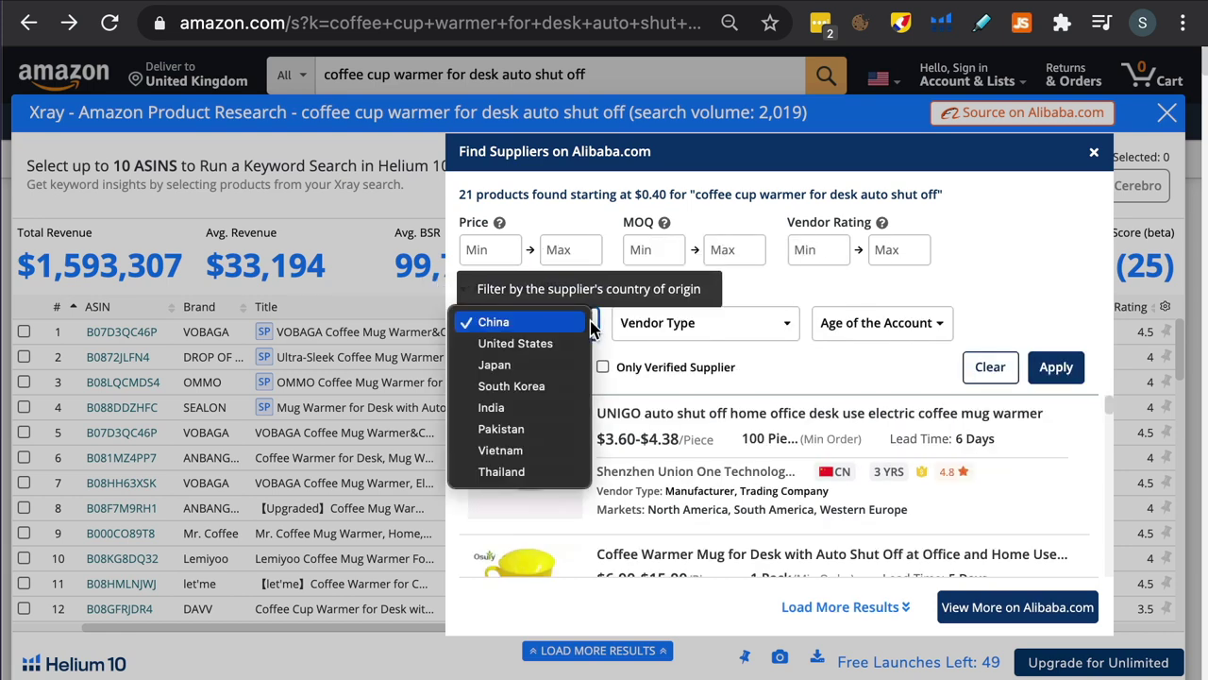
{"action": "left_click", "coordinate": [772, 323]}
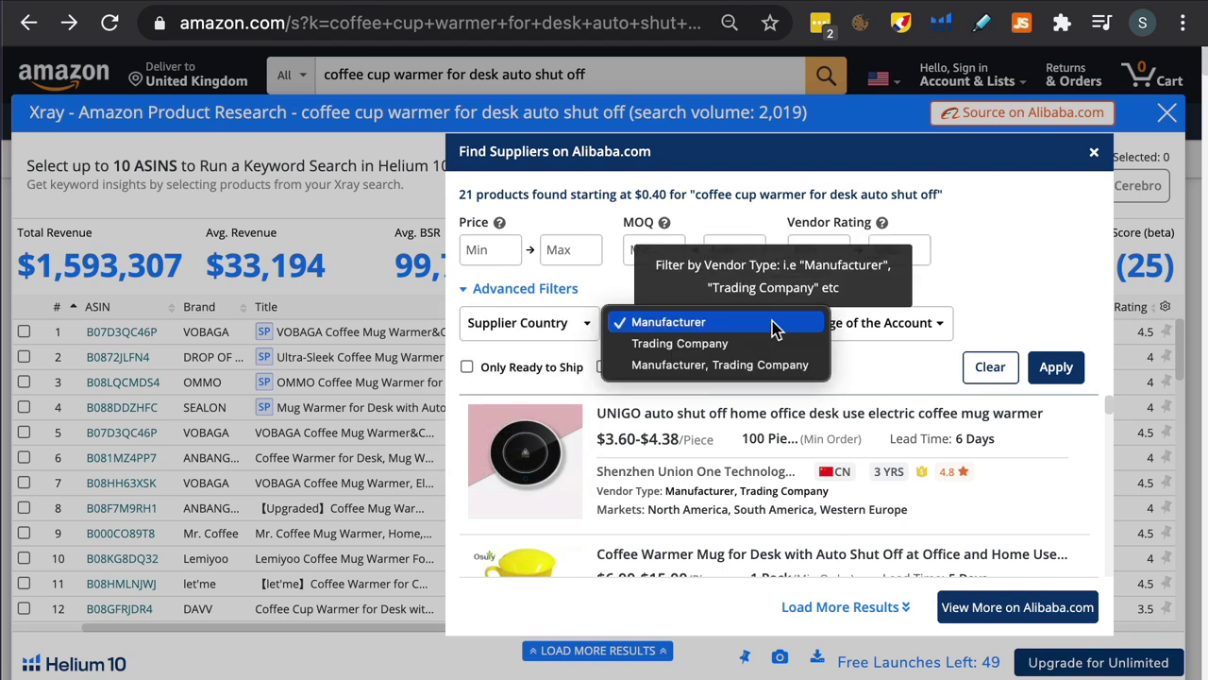
{"action": "left_click", "coordinate": [1012, 267]}
{"action": "left_click", "coordinate": [878, 323]}
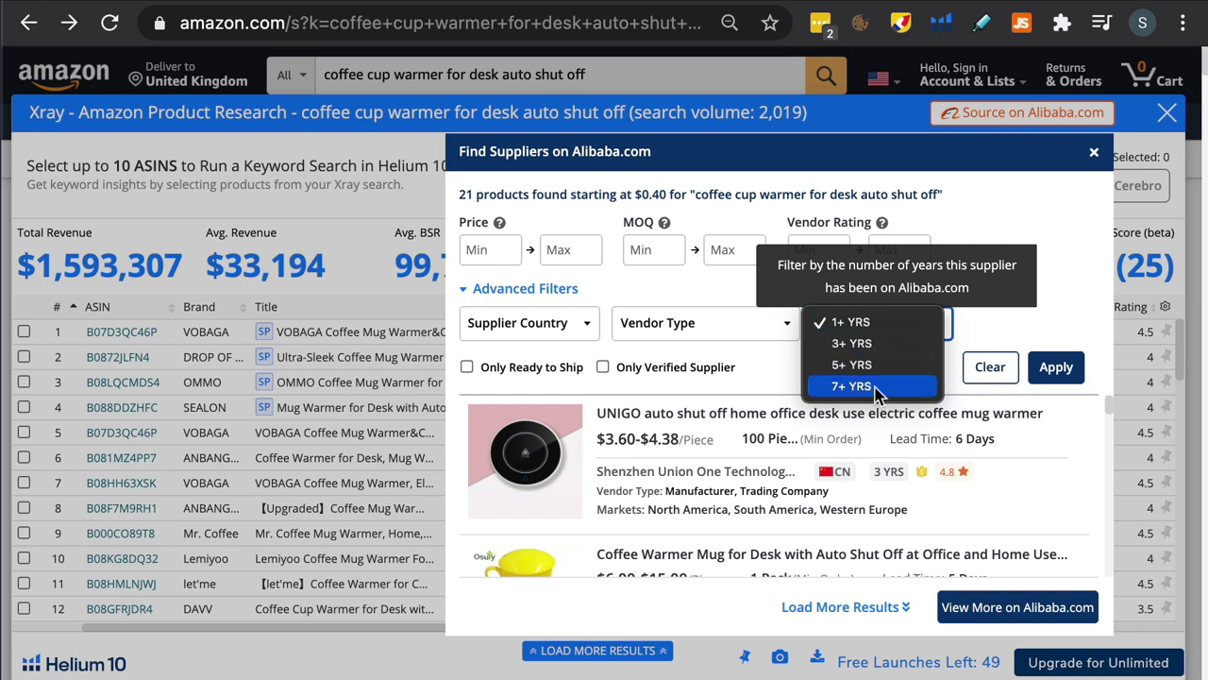
{"action": "left_click", "coordinate": [1031, 232]}
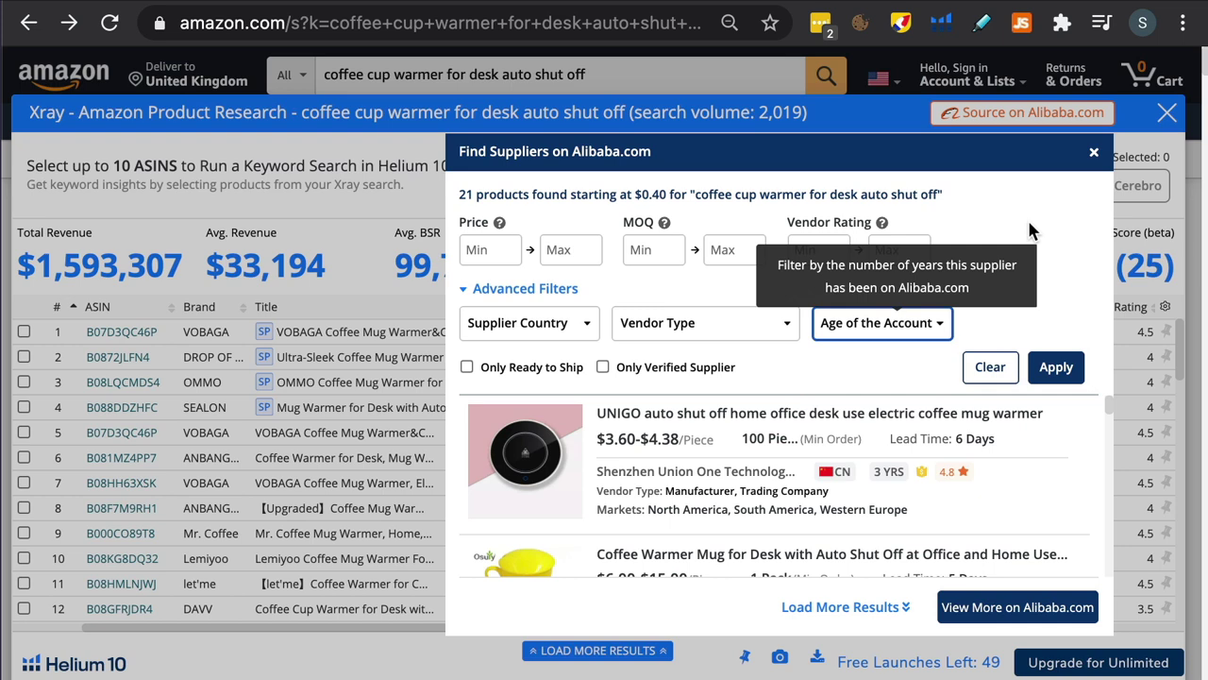
Filter the suppliers to China, Manufacturer and 7+ YRS account age with a maximum price of 12
{"action": "left_click", "coordinate": [583, 326]}
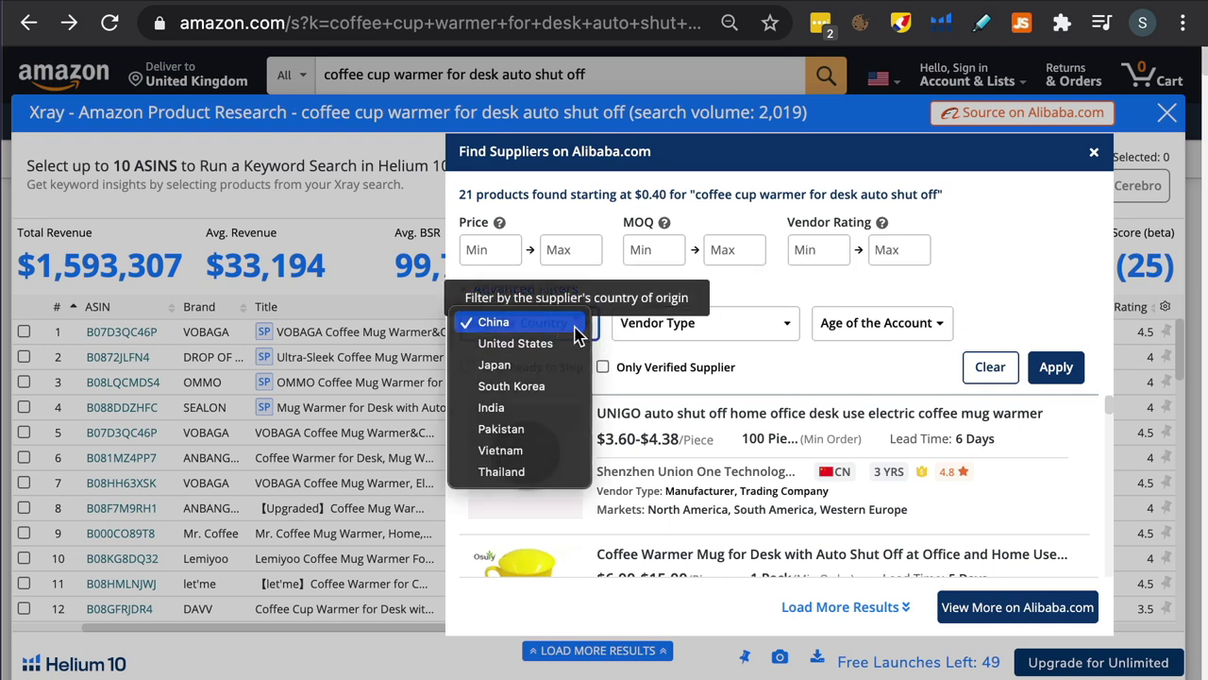
{"action": "left_click", "coordinate": [501, 321]}
{"action": "left_click", "coordinate": [753, 322]}
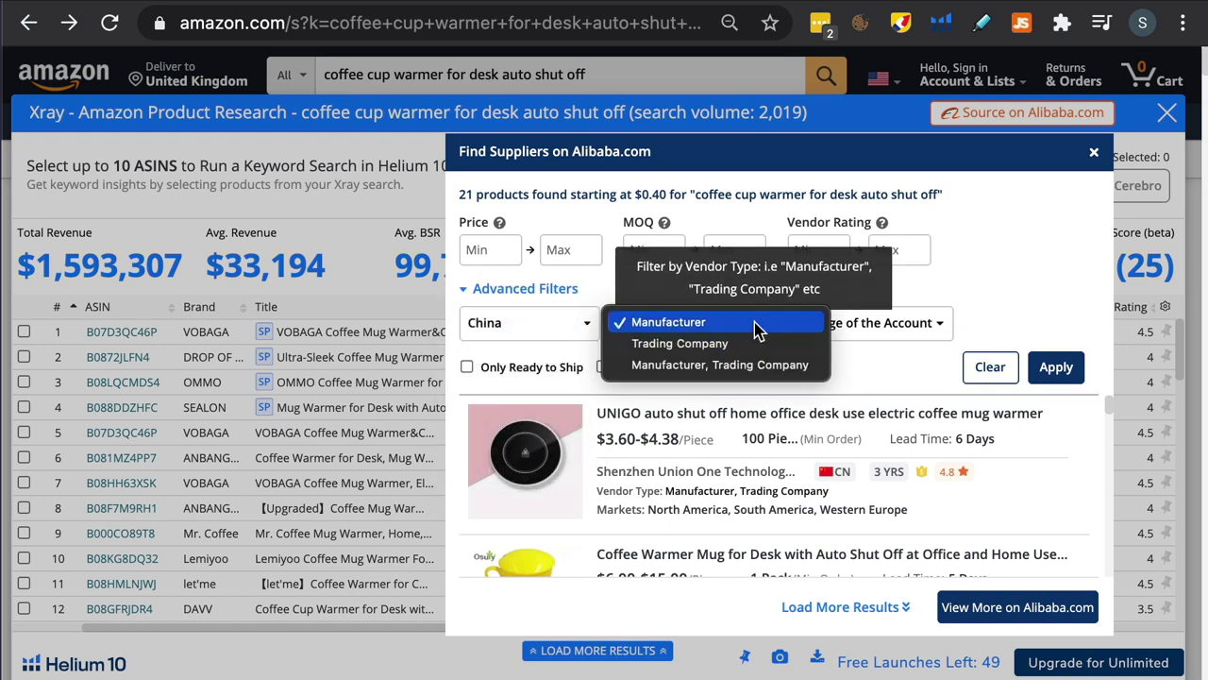
{"action": "left_click", "coordinate": [914, 330]}
{"action": "left_click", "coordinate": [830, 387]}
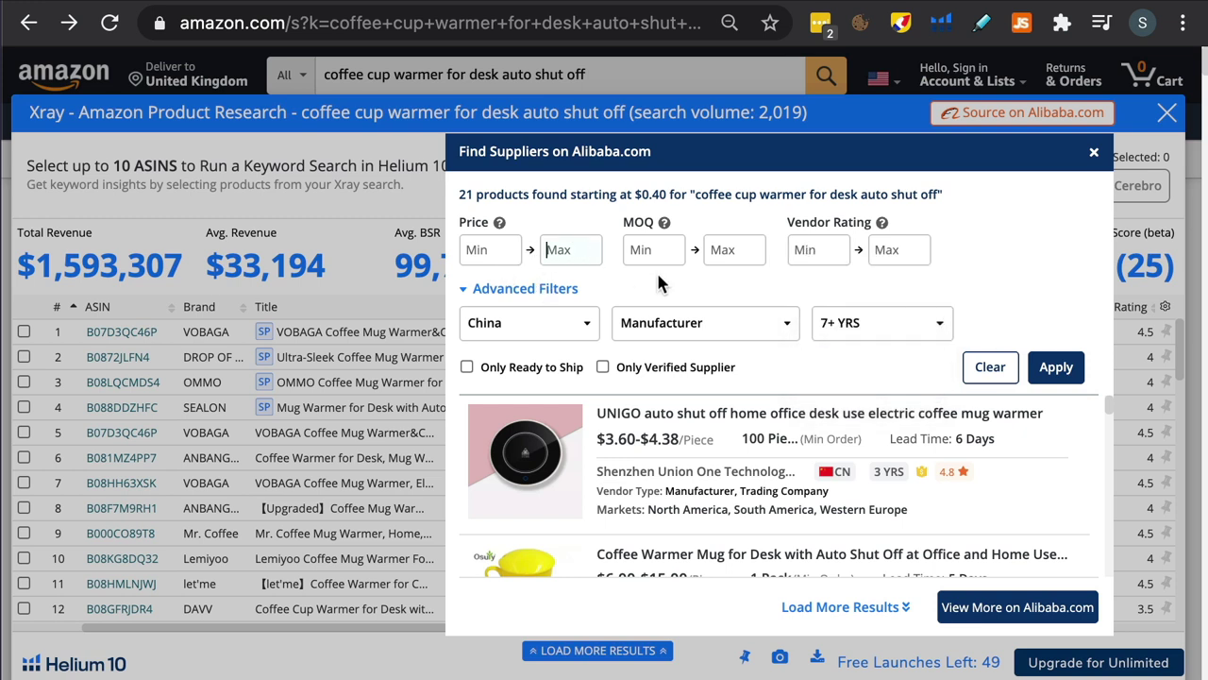
{"action": "type", "text": "12"}
{"action": "left_click", "coordinate": [1057, 369]}
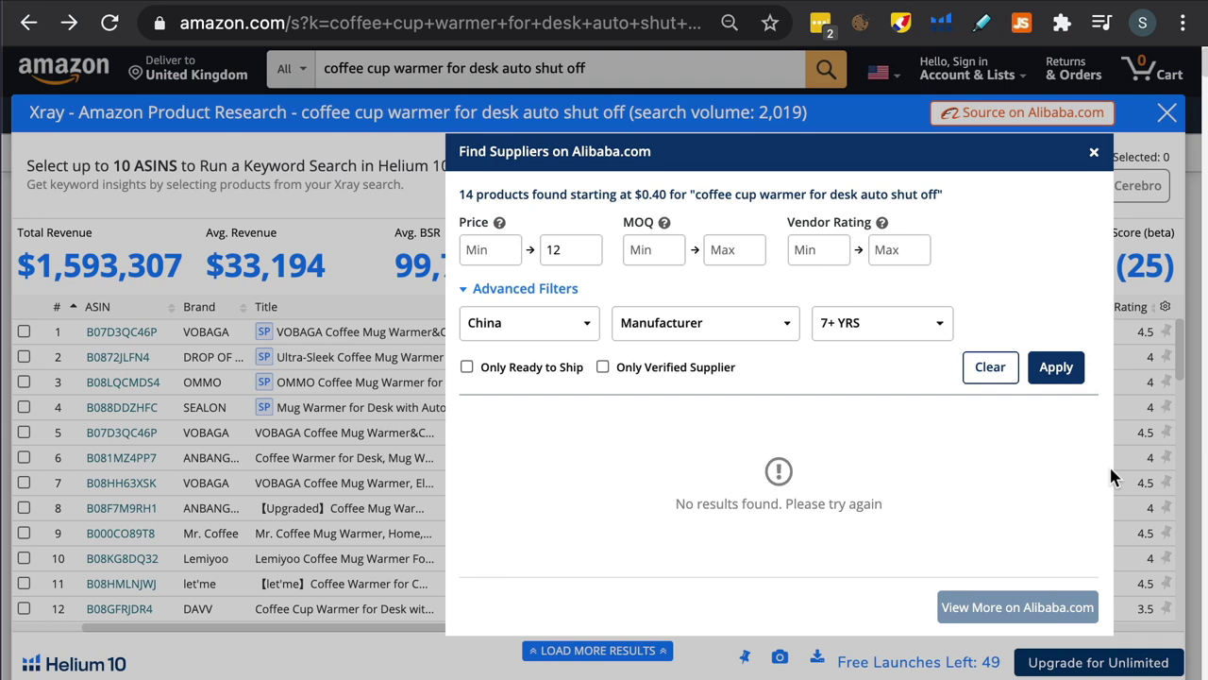
Change the supplier filters to 5+ YRS account age and the "Manufacturer, Trading Company" vendor type, and apply them
{"action": "left_click", "coordinate": [878, 321]}
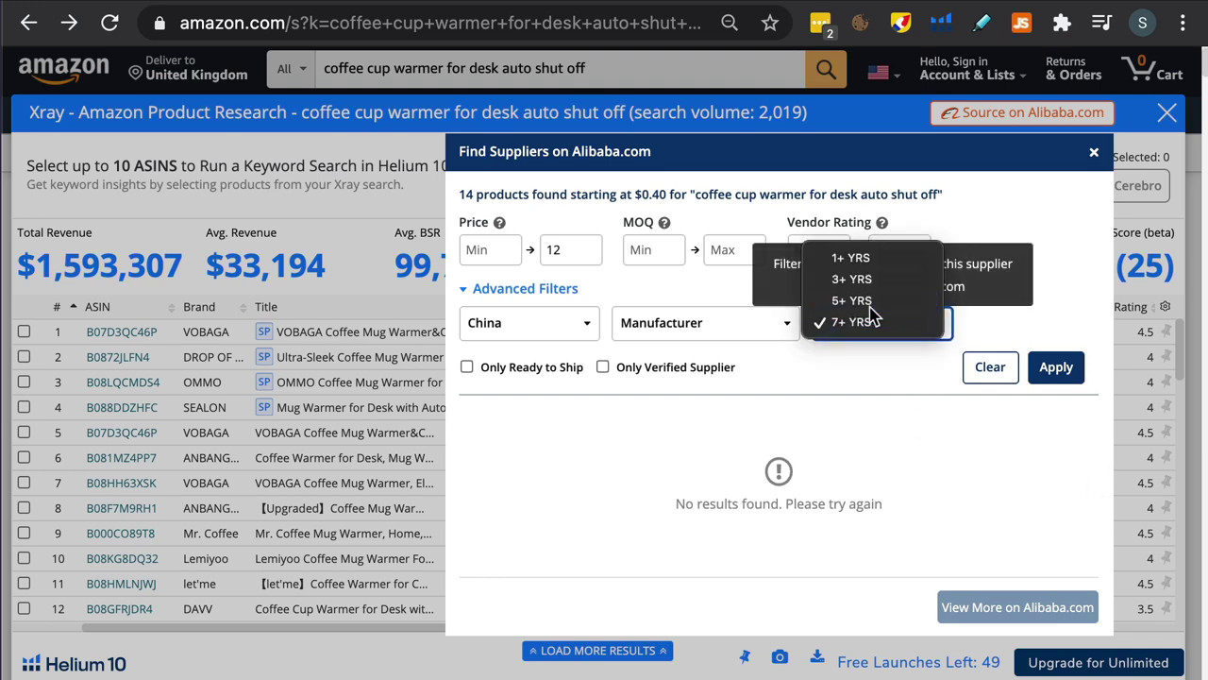
{"action": "left_click", "coordinate": [851, 300]}
{"action": "left_click", "coordinate": [703, 322]}
{"action": "left_click", "coordinate": [701, 365]}
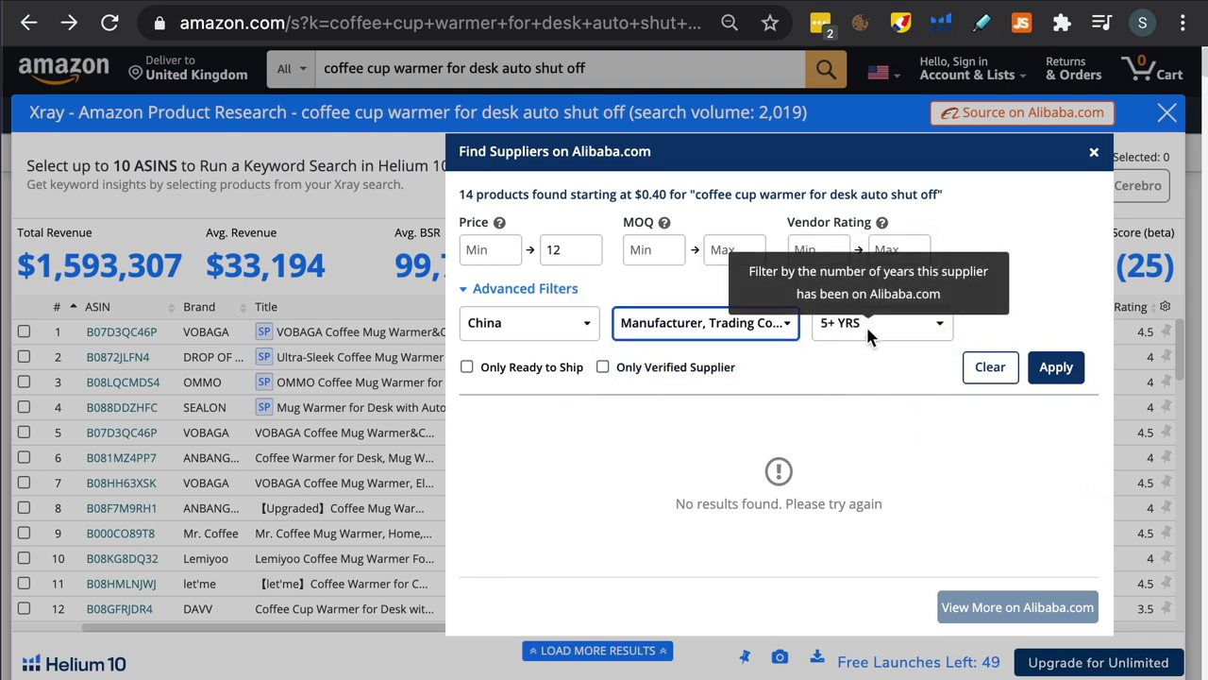
{"action": "left_click", "coordinate": [1064, 368]}
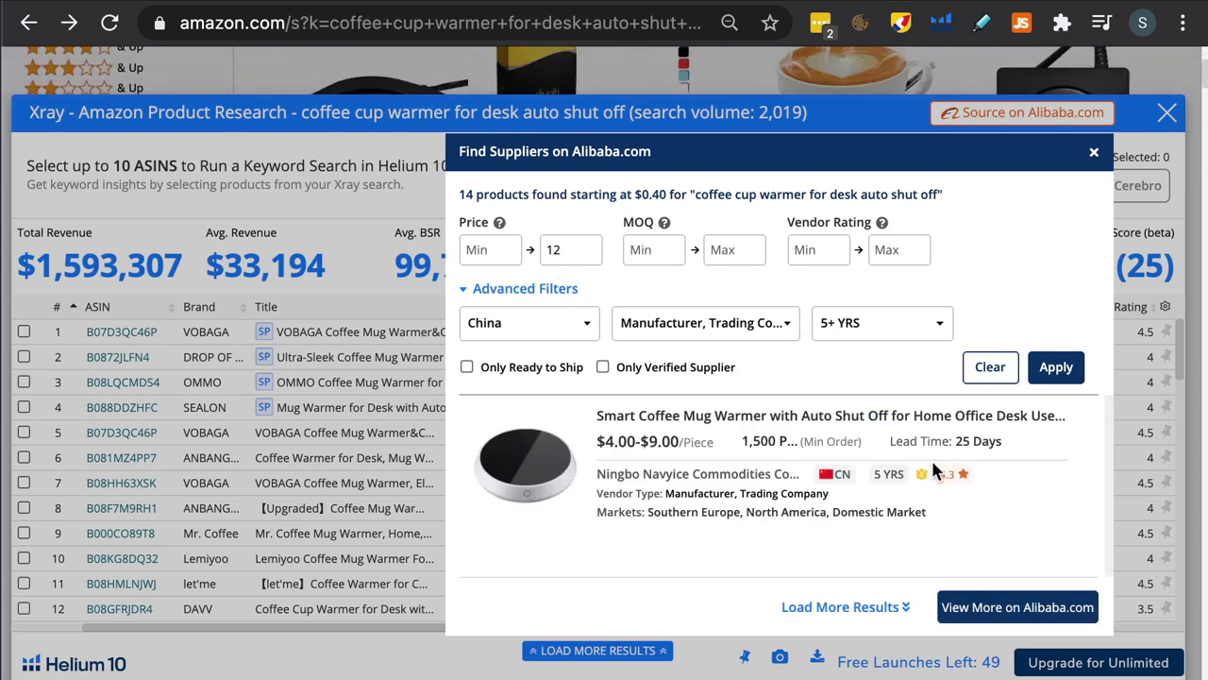
Load more supplier results and view the Alibaba page of the 18 oz double wall travel mug, closing it when done
{"action": "left_click", "coordinate": [840, 609]}
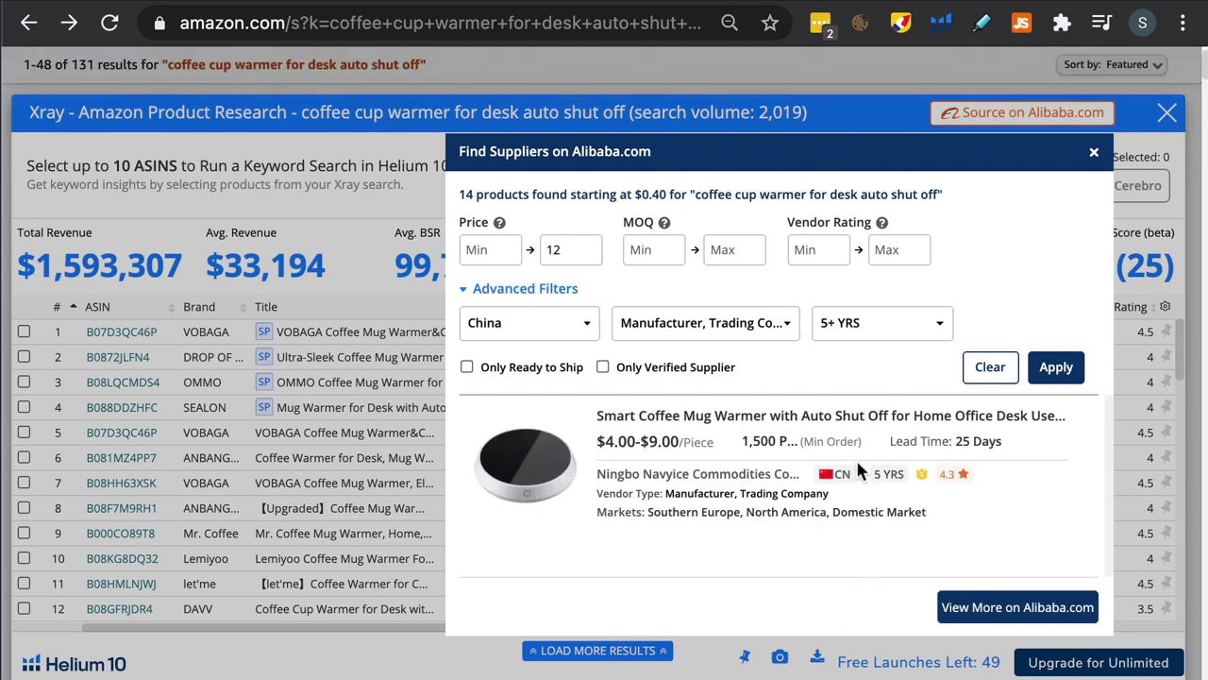
{"action": "scroll", "coordinate": [904, 476], "scroll_direction": "down", "scroll_amount": 1}
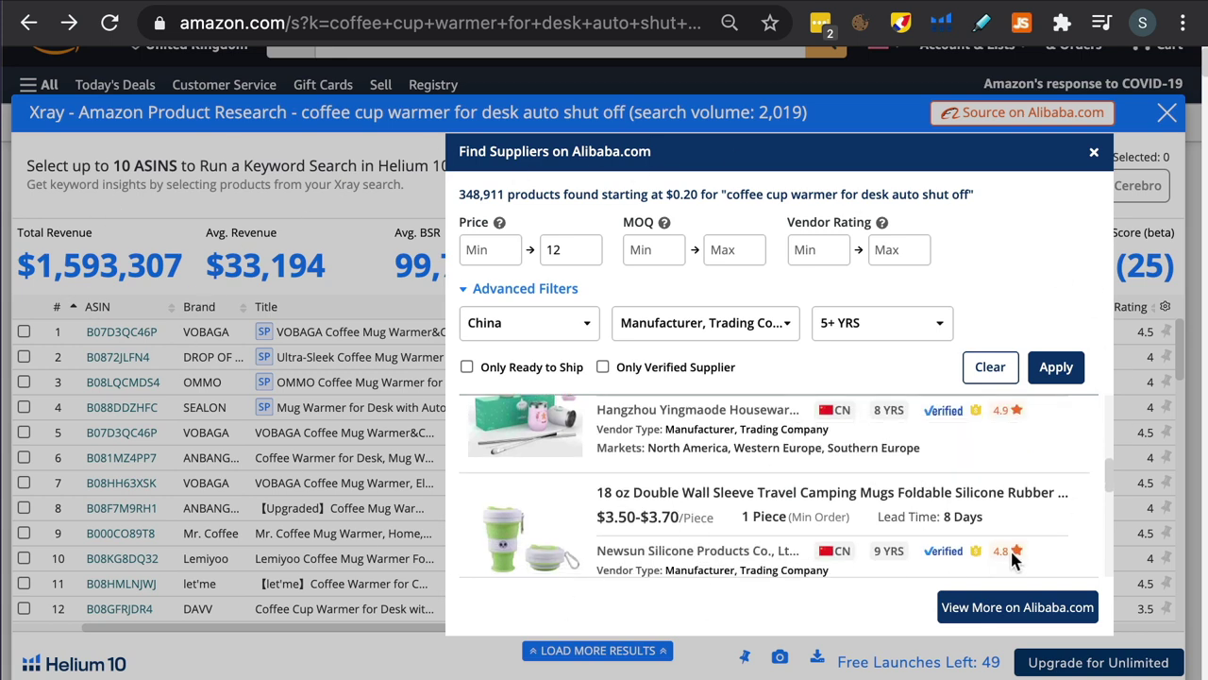
{"action": "scroll", "coordinate": [746, 500], "scroll_direction": "down", "scroll_amount": 1}
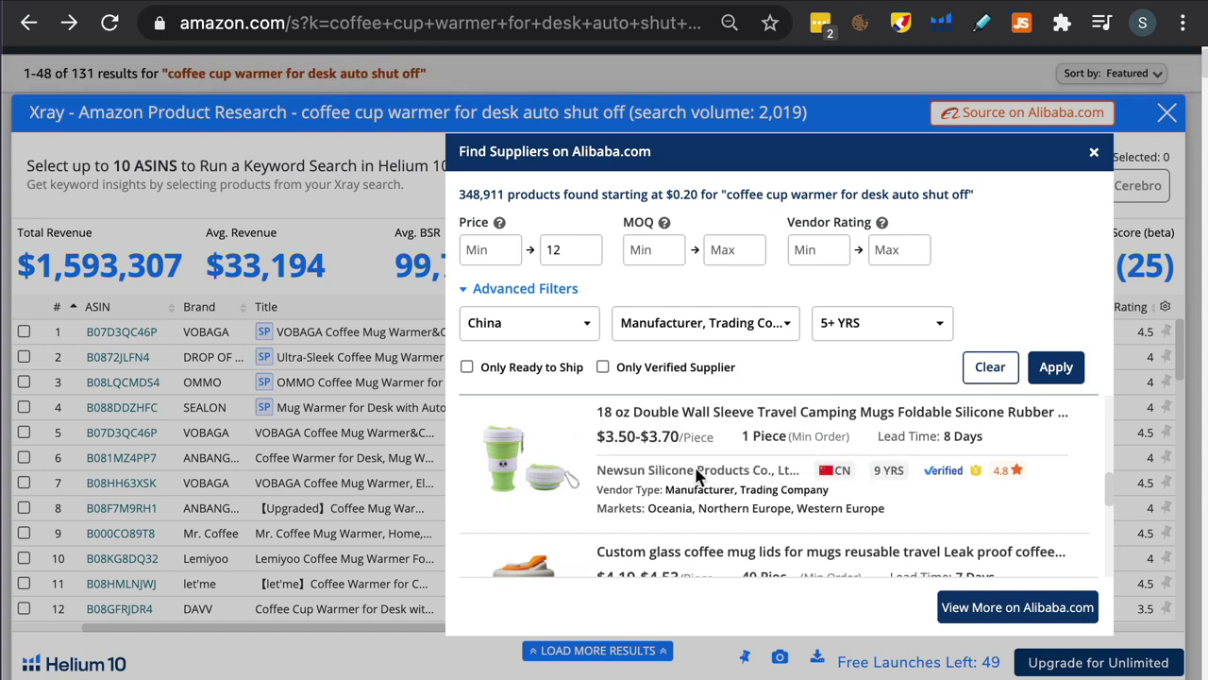
{"action": "scroll", "coordinate": [679, 472], "scroll_direction": "up", "scroll_amount": 1}
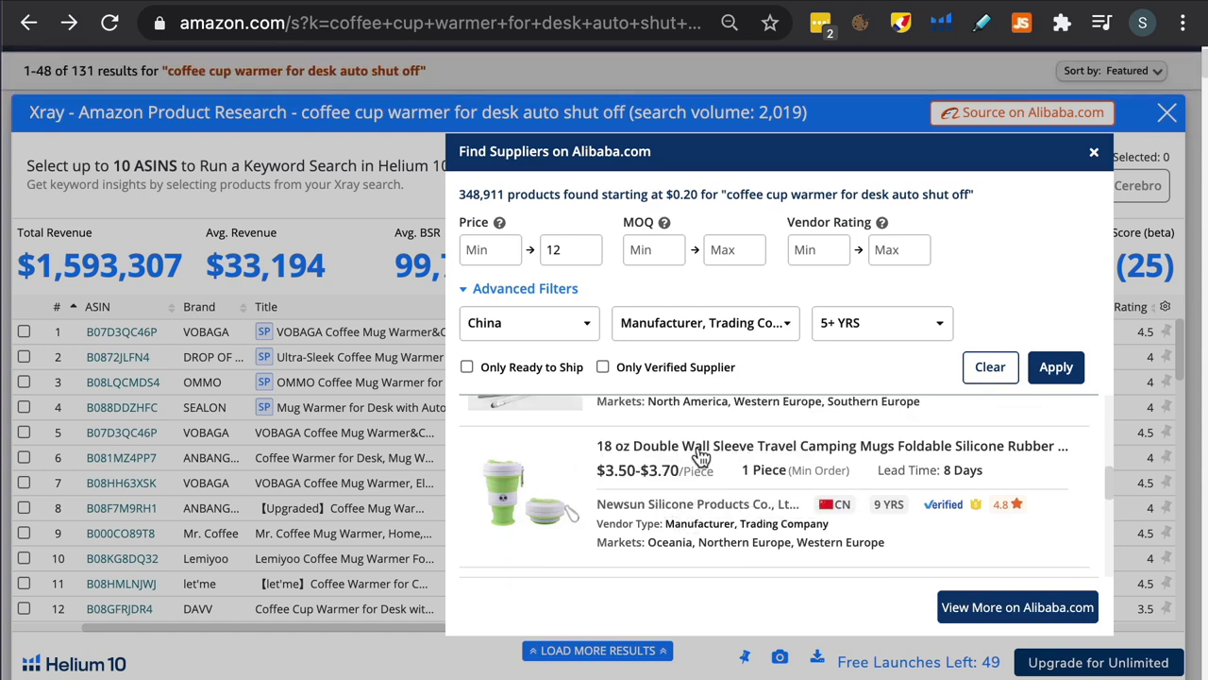
{"action": "left_click", "coordinate": [753, 451]}
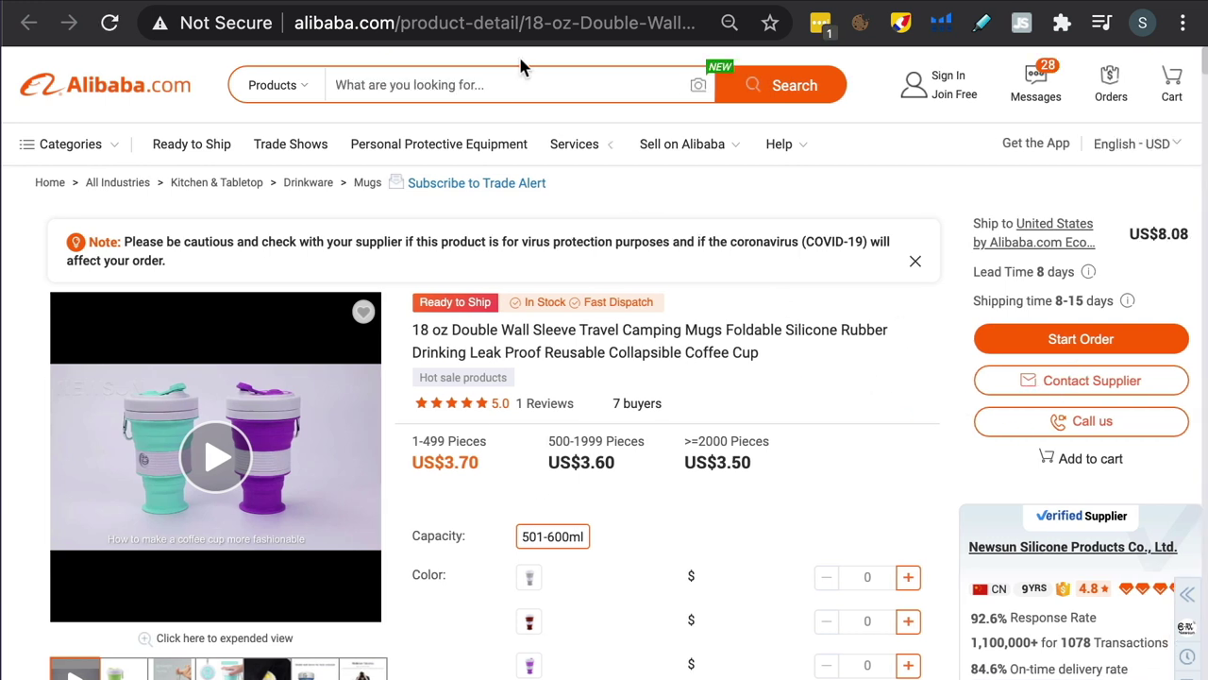
{"action": "key", "text": "ctrl+w"}
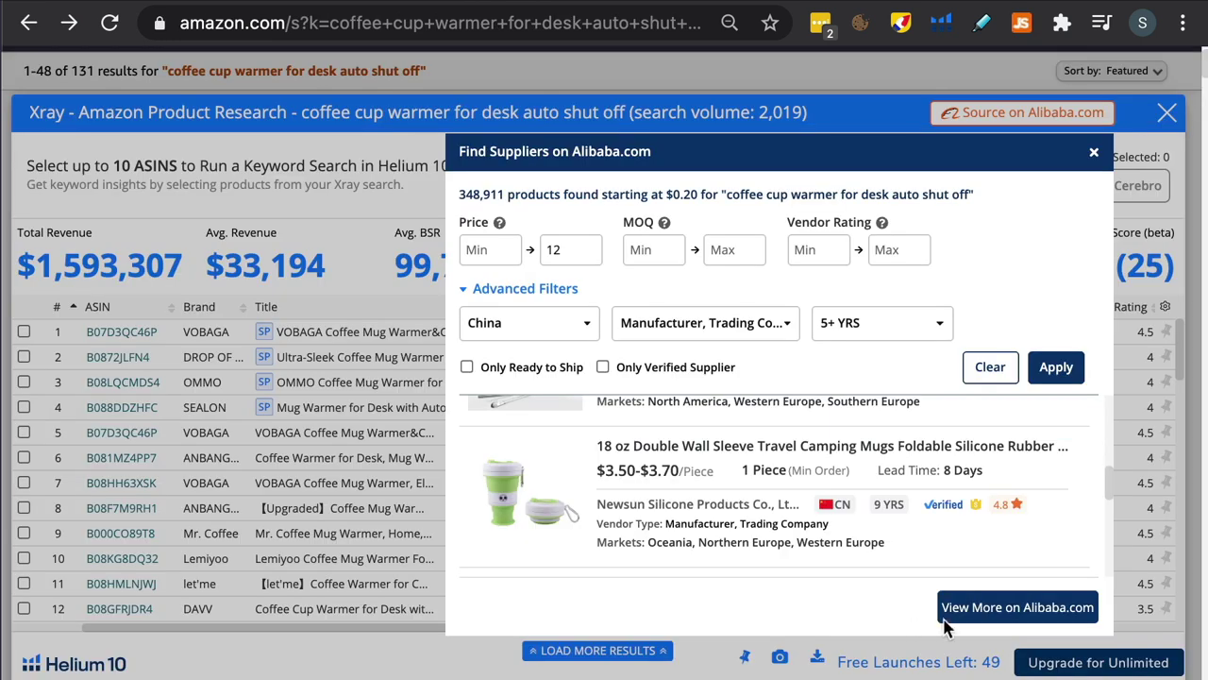
View more of the filtered suppliers on Alibaba, compare the cup warmers' prices and minimum orders, and return to the Xray results
{"action": "left_click", "coordinate": [1003, 607]}
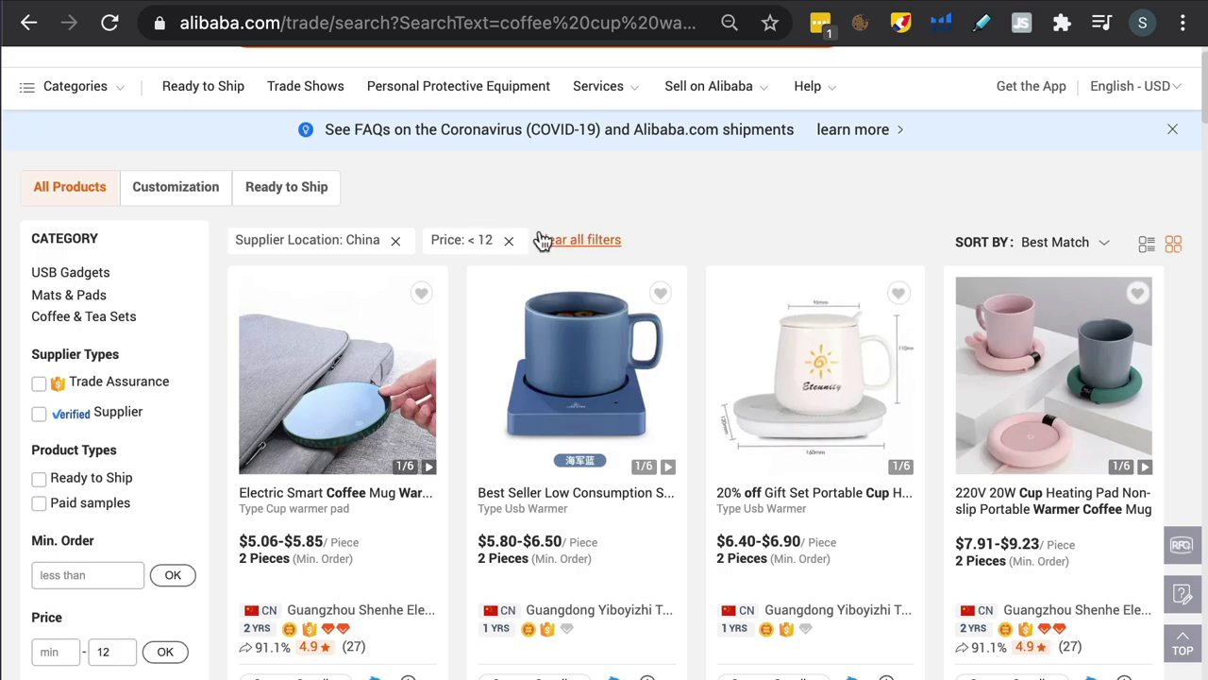
{"action": "scroll", "coordinate": [909, 359], "scroll_direction": "down", "scroll_amount": 10}
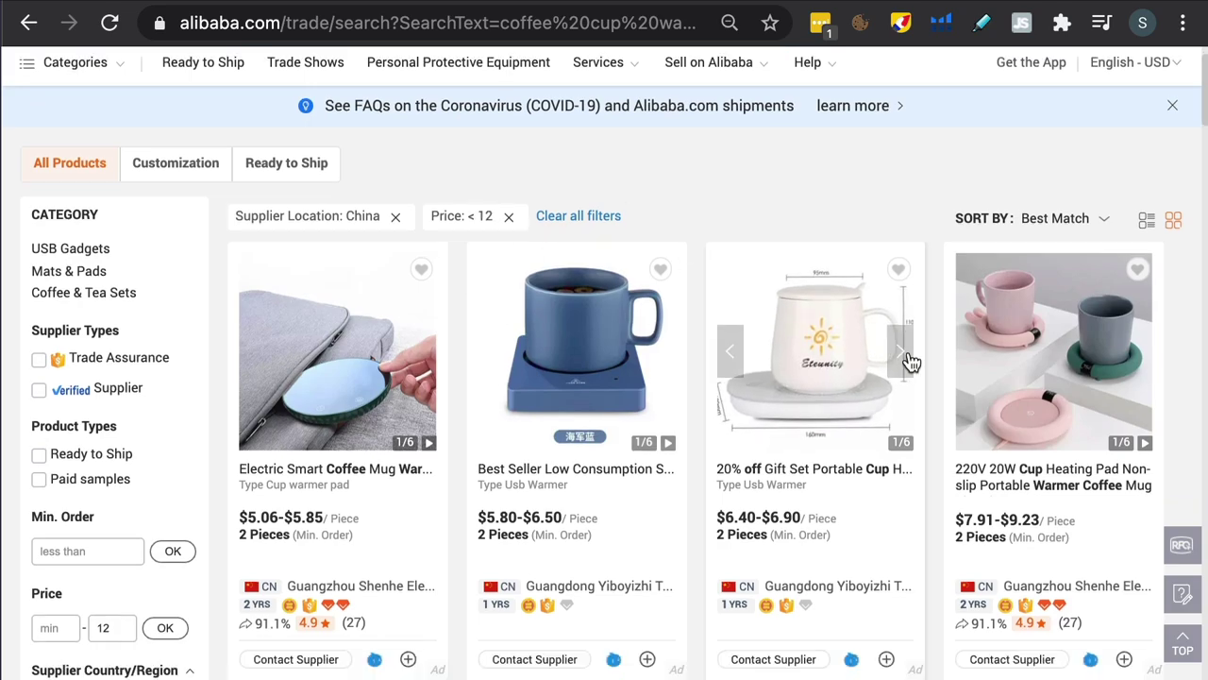
{"action": "scroll", "coordinate": [909, 359], "scroll_direction": "down", "scroll_amount": 15}
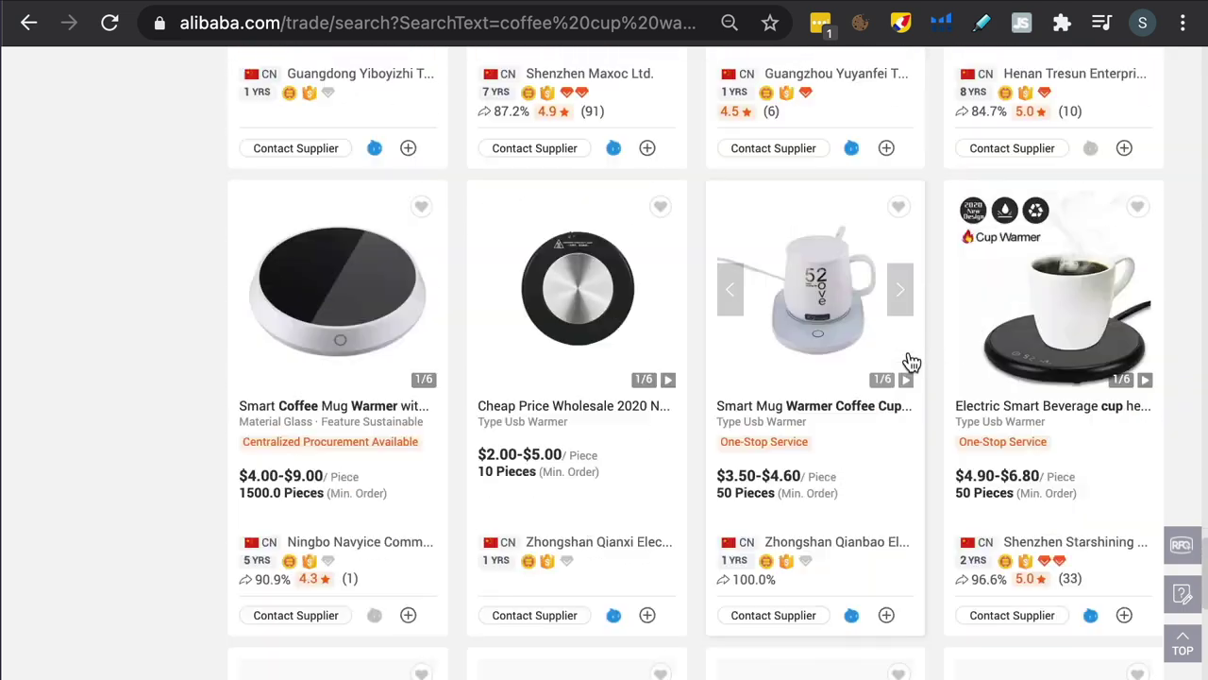
{"action": "scroll", "coordinate": [909, 359], "scroll_direction": "up", "scroll_amount": 5}
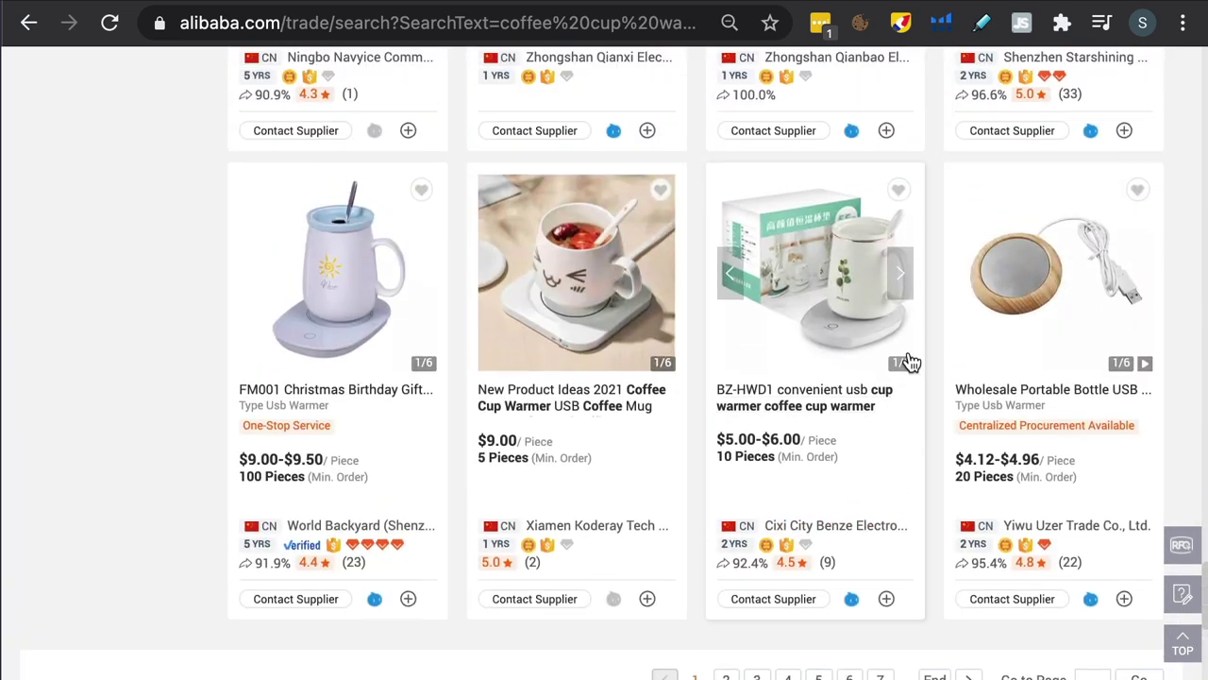
{"action": "scroll", "coordinate": [909, 358], "scroll_direction": "up", "scroll_amount": 10}
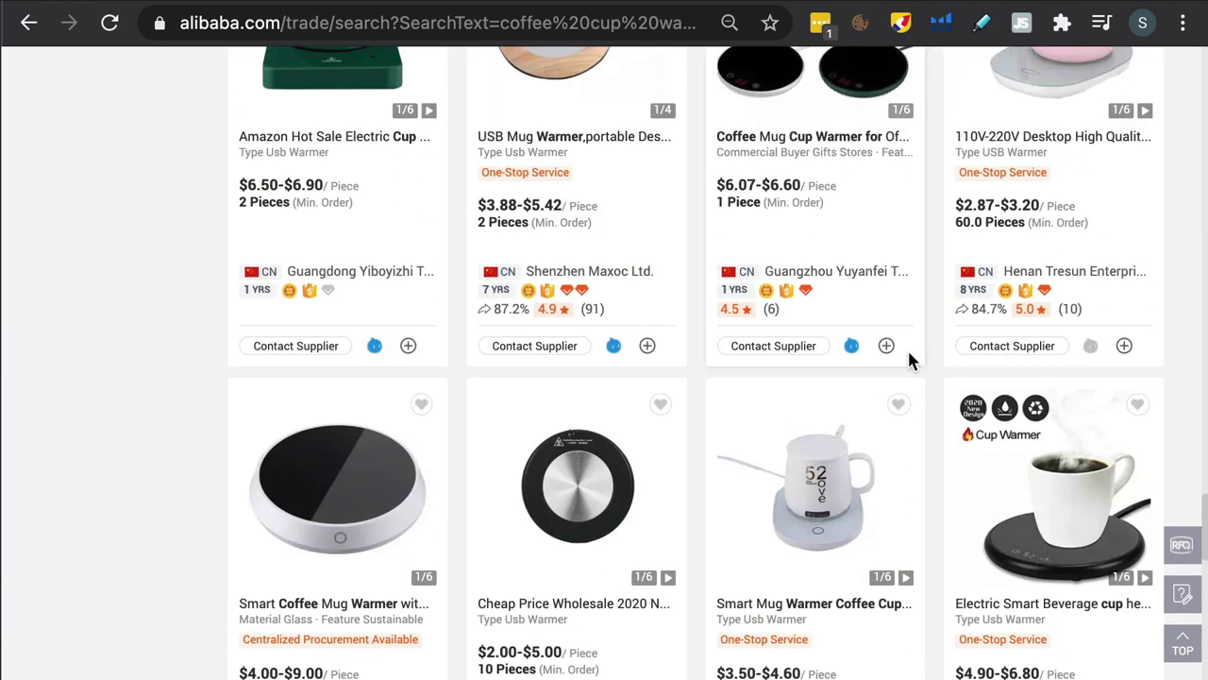
{"action": "scroll", "coordinate": [909, 358], "scroll_direction": "up", "scroll_amount": 12}
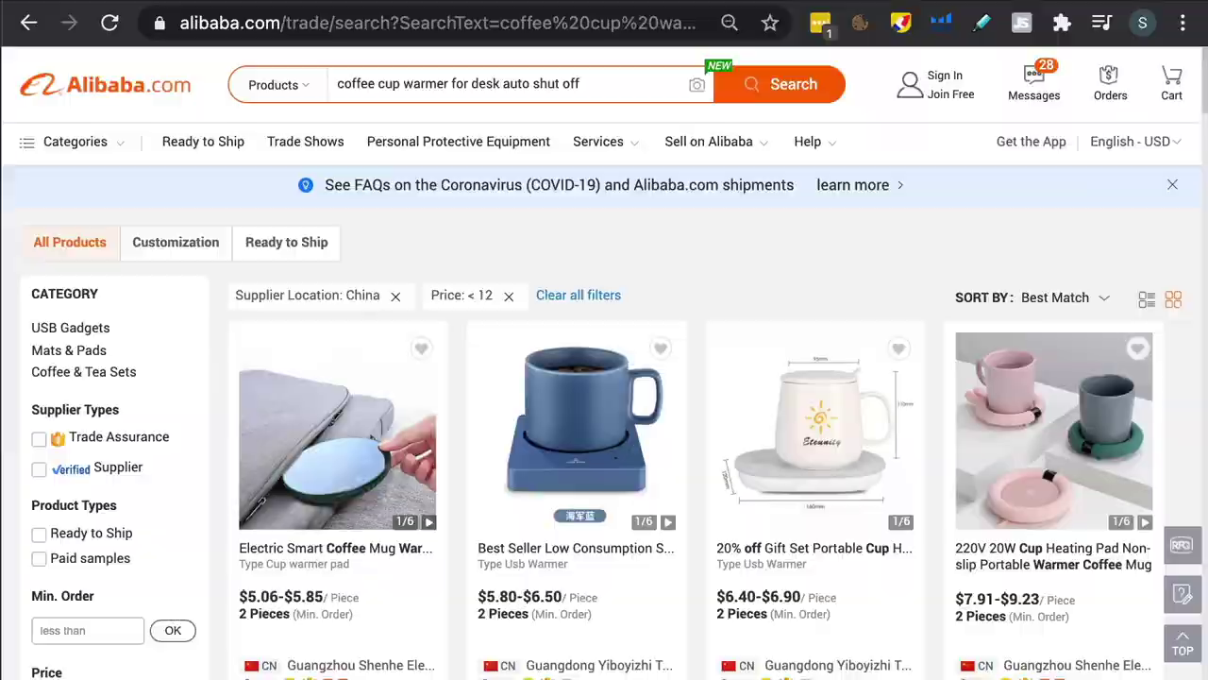
{"action": "key", "text": "ctrl+w"}
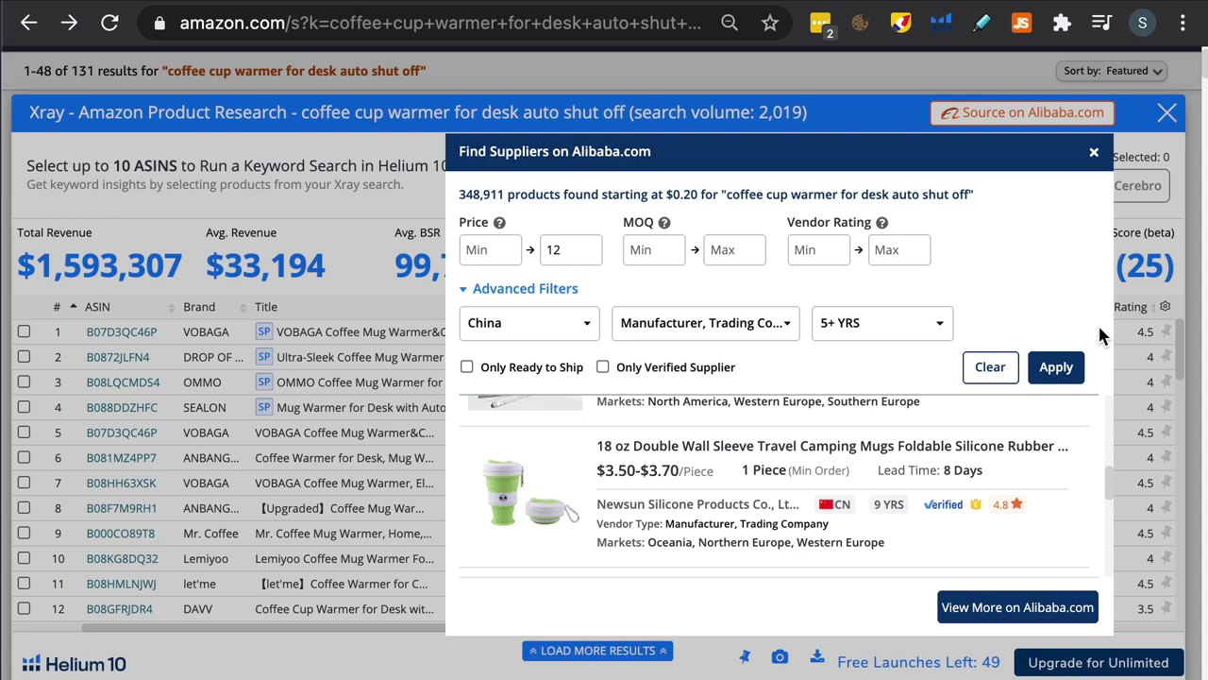
Compare the filtered suppliers' offers and examine the price tiers on the Alibaba page of the 18 oz double wall travel mug
{"action": "scroll", "coordinate": [839, 463], "scroll_direction": "up", "scroll_amount": 5}
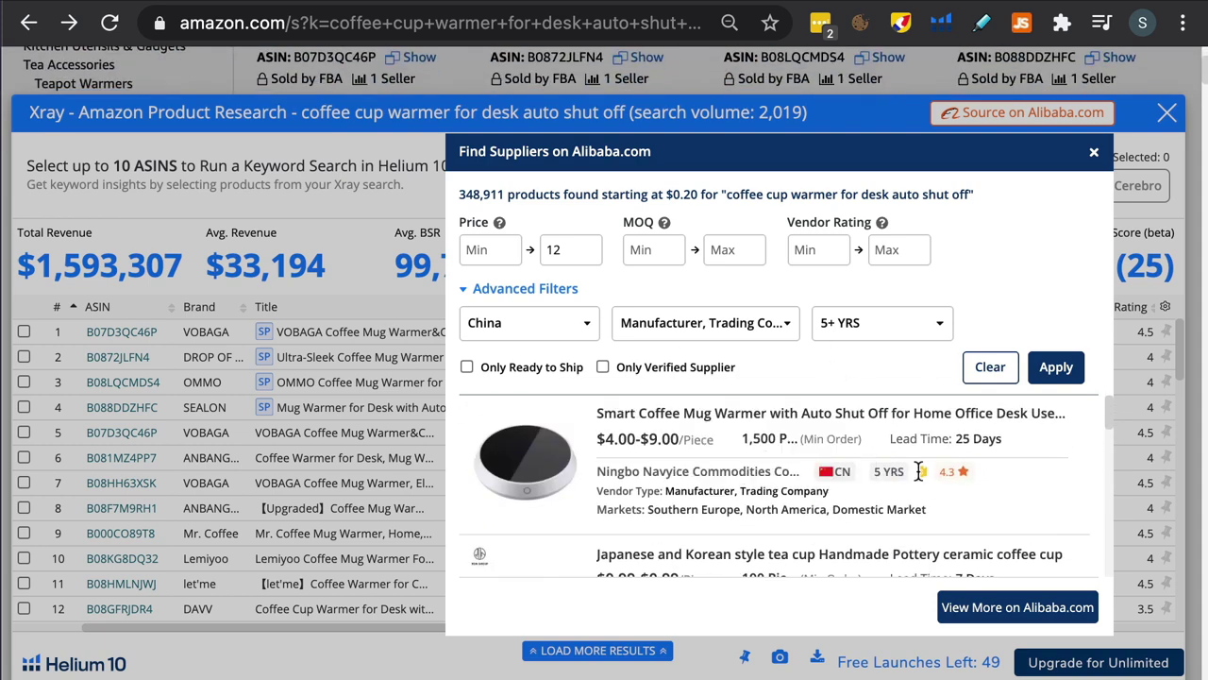
{"action": "scroll", "coordinate": [859, 464], "scroll_direction": "down", "scroll_amount": 2}
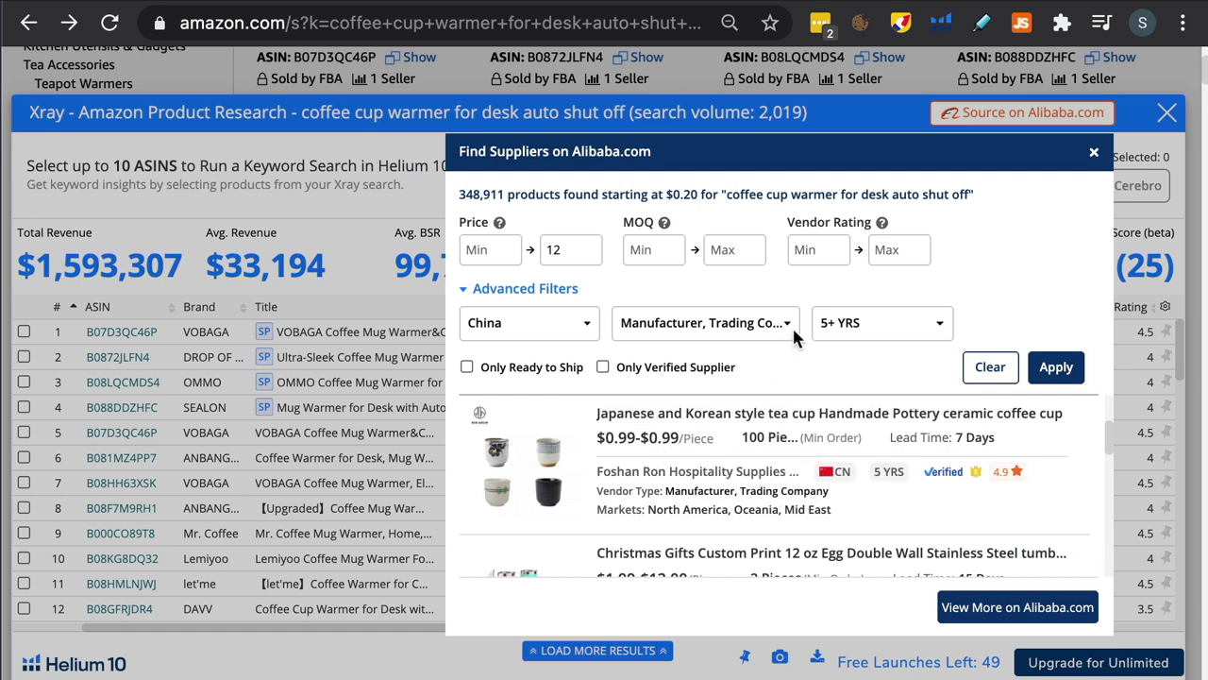
{"action": "scroll", "coordinate": [997, 287], "scroll_direction": "up", "scroll_amount": 1}
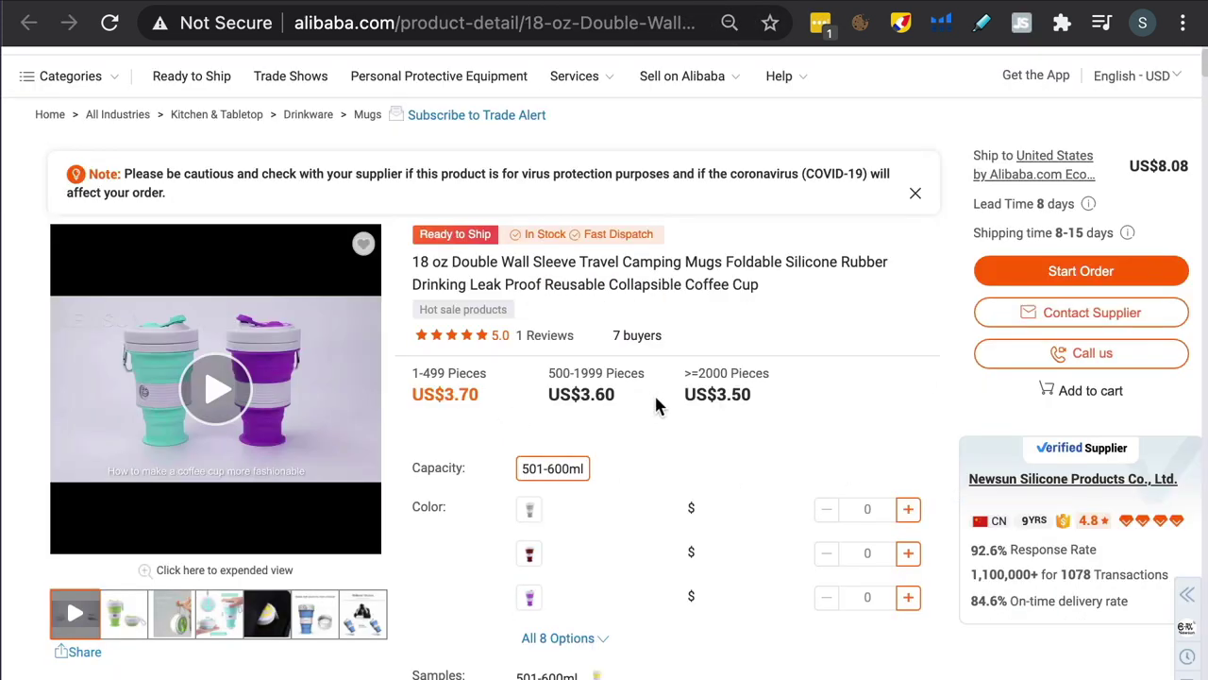
{"action": "scroll", "coordinate": [906, 415], "scroll_direction": "up", "scroll_amount": 1}
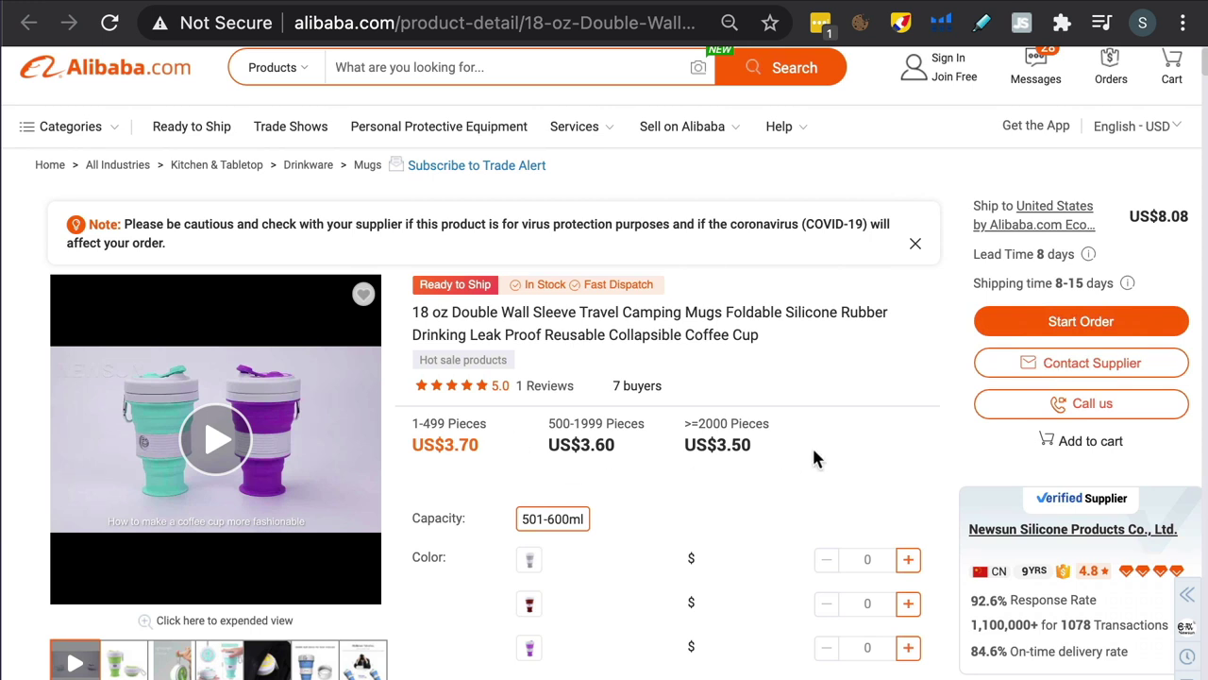
{"action": "scroll", "coordinate": [815, 458], "scroll_direction": "up", "scroll_amount": 1}
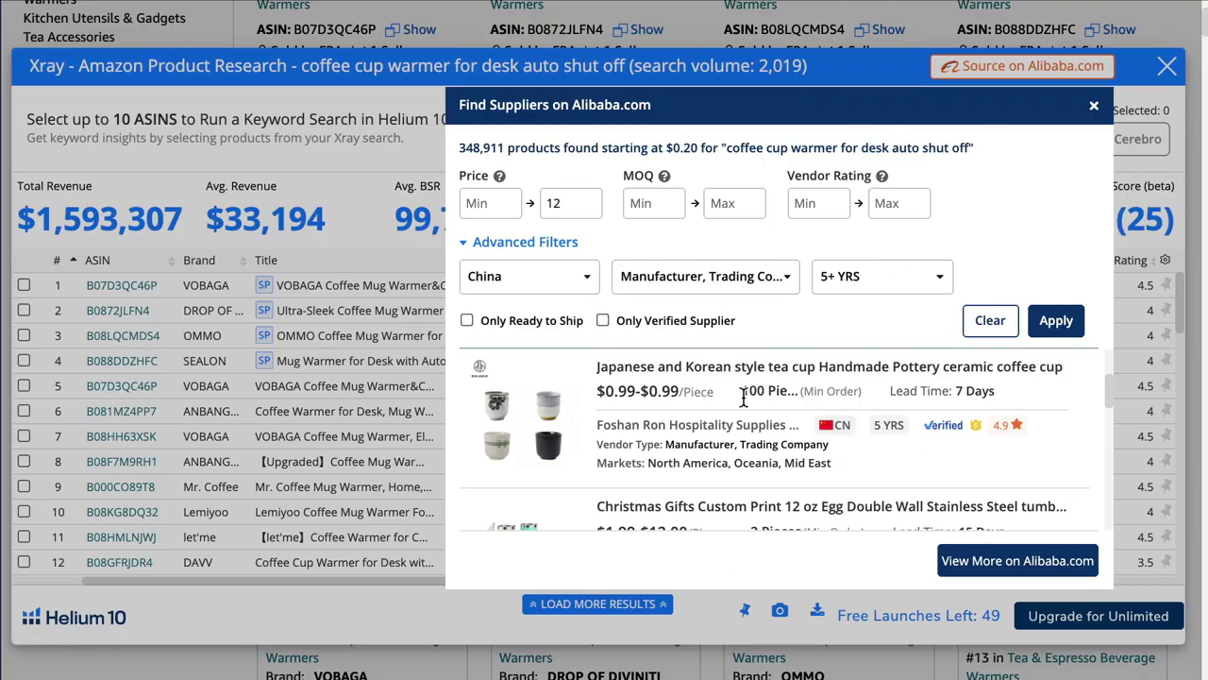
Check the remaining suppliers' minimum orders and lead times, close the supplier finder and return to the Xray product table
{"action": "scroll", "coordinate": [760, 387], "scroll_direction": "down", "scroll_amount": 1}
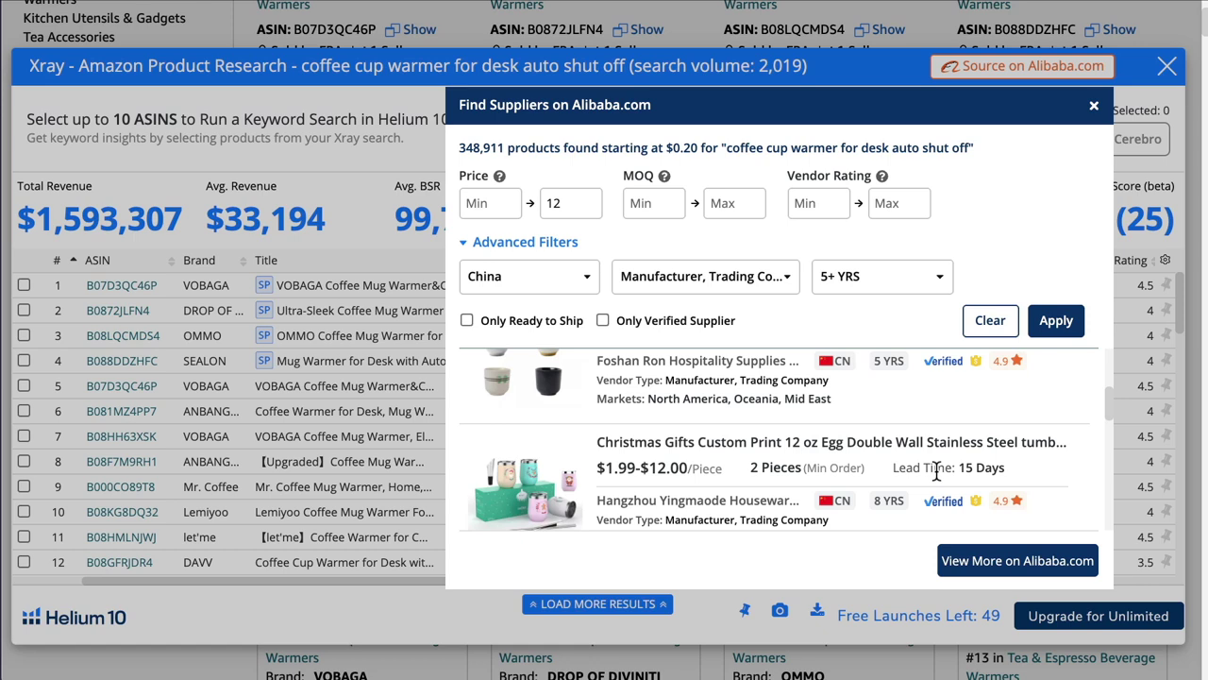
{"action": "scroll", "coordinate": [934, 472], "scroll_direction": "down", "scroll_amount": 2}
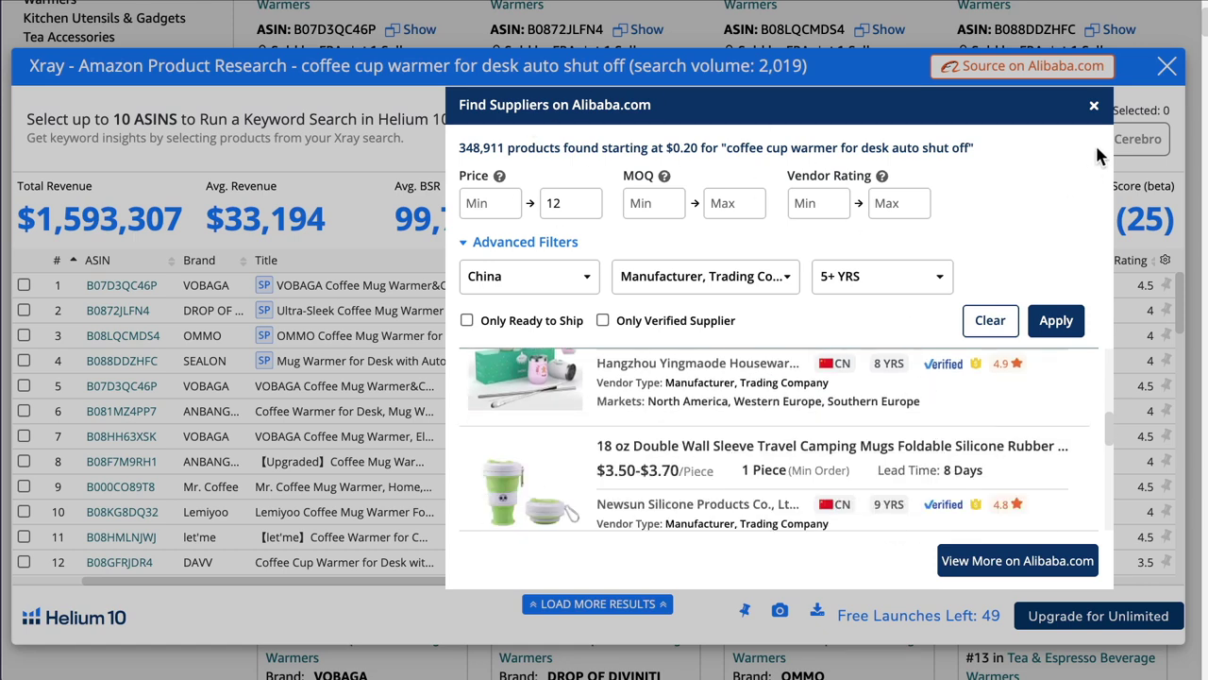
{"action": "left_click", "coordinate": [1093, 106]}
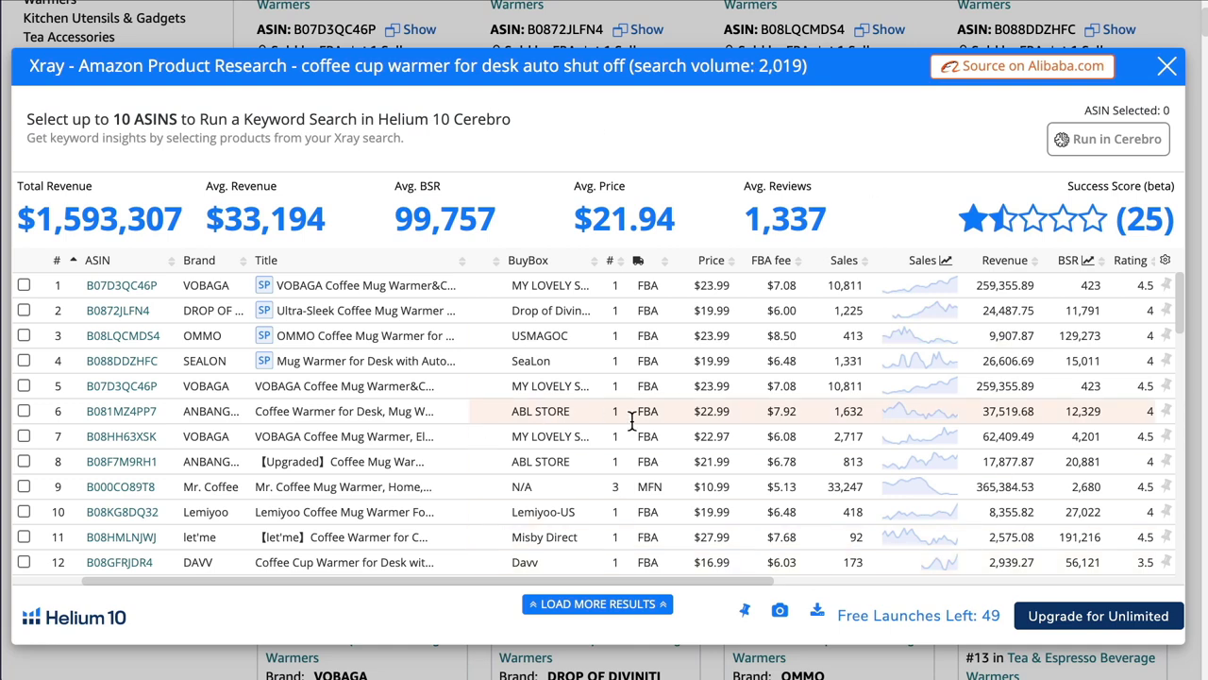
{"action": "scroll", "coordinate": [647, 448], "scroll_direction": "down", "scroll_amount": 1}
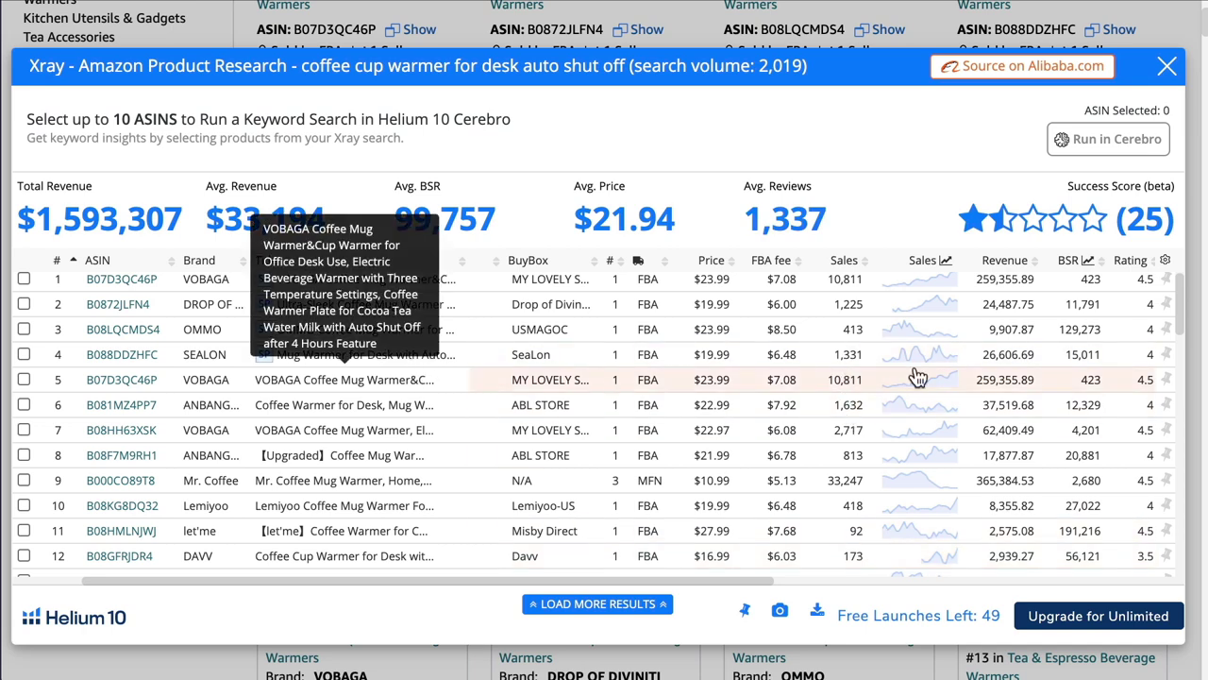
{"action": "mouse_move", "coordinate": [142, 385]}
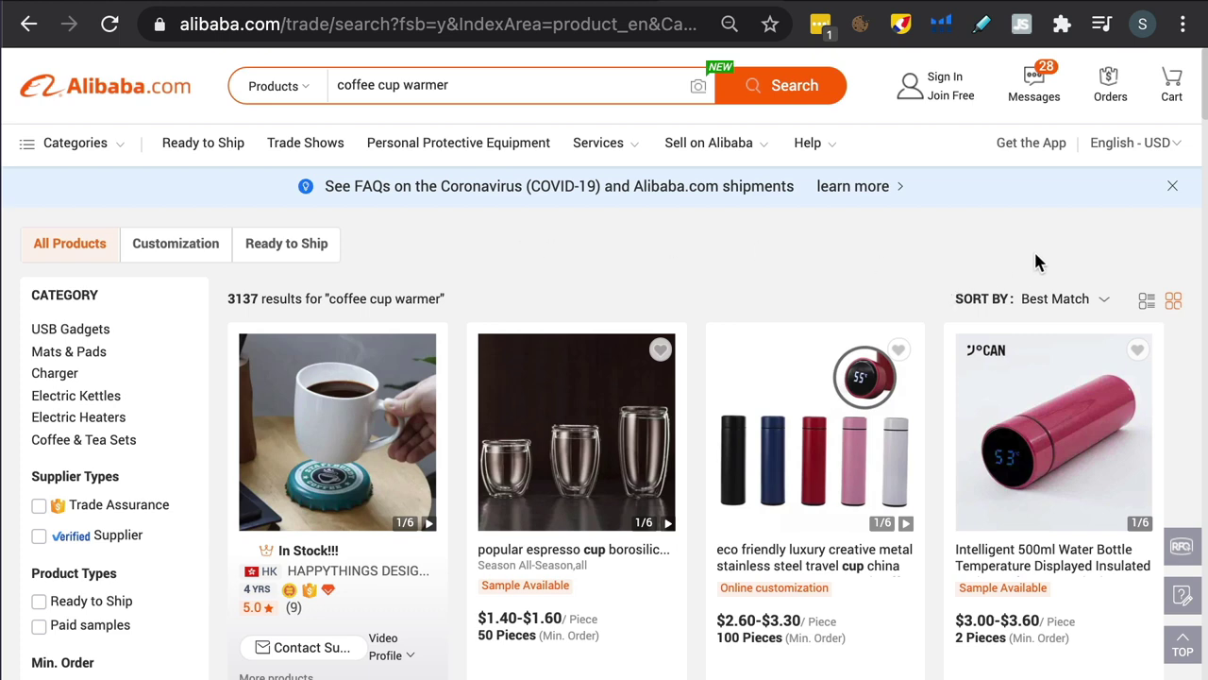
{"action": "left_click", "coordinate": [941, 23]}
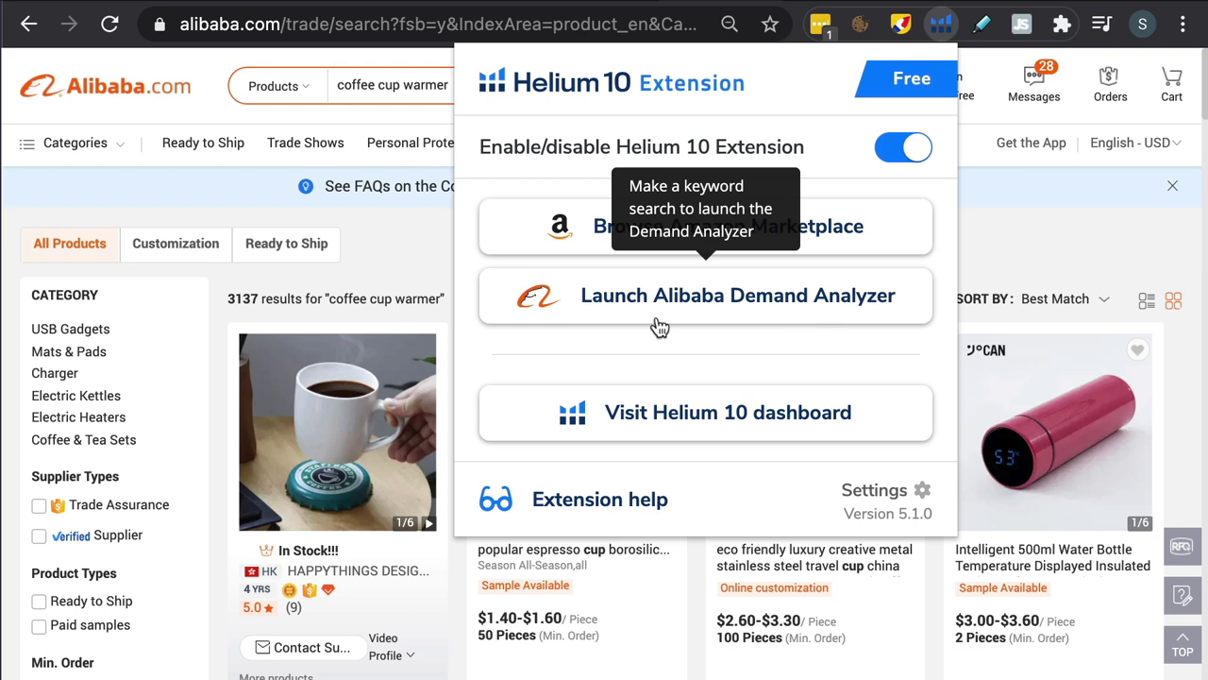
{"action": "left_click", "coordinate": [806, 312]}
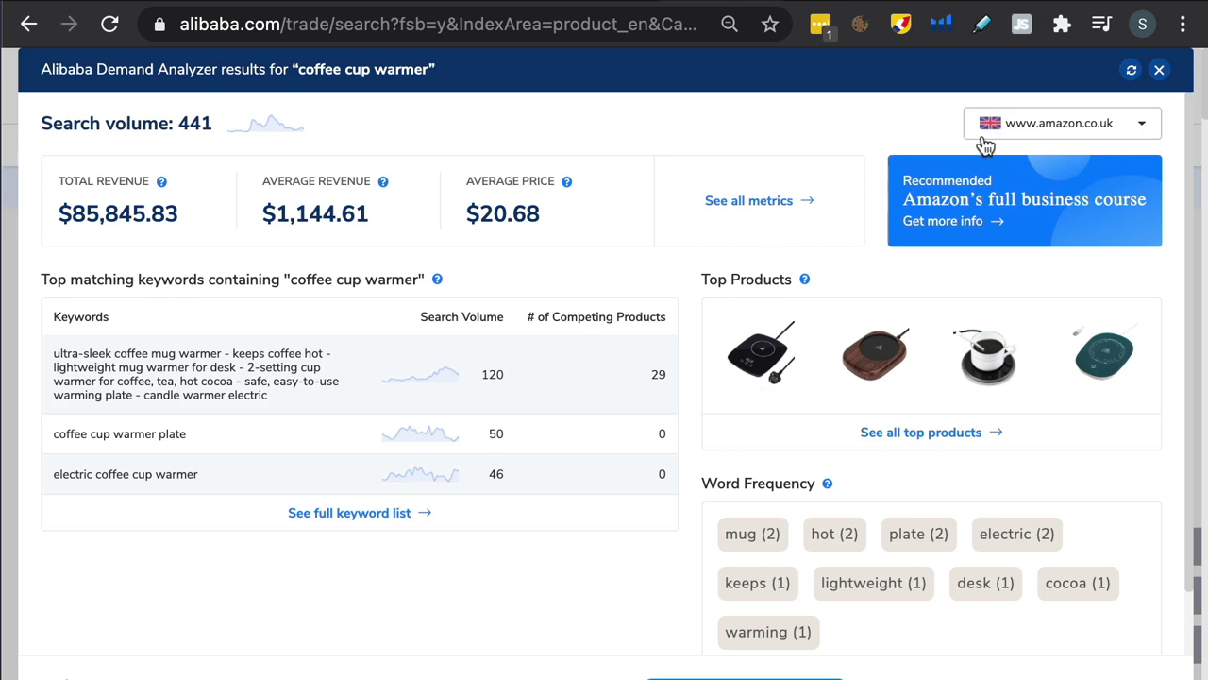
{"action": "left_click", "coordinate": [1140, 142]}
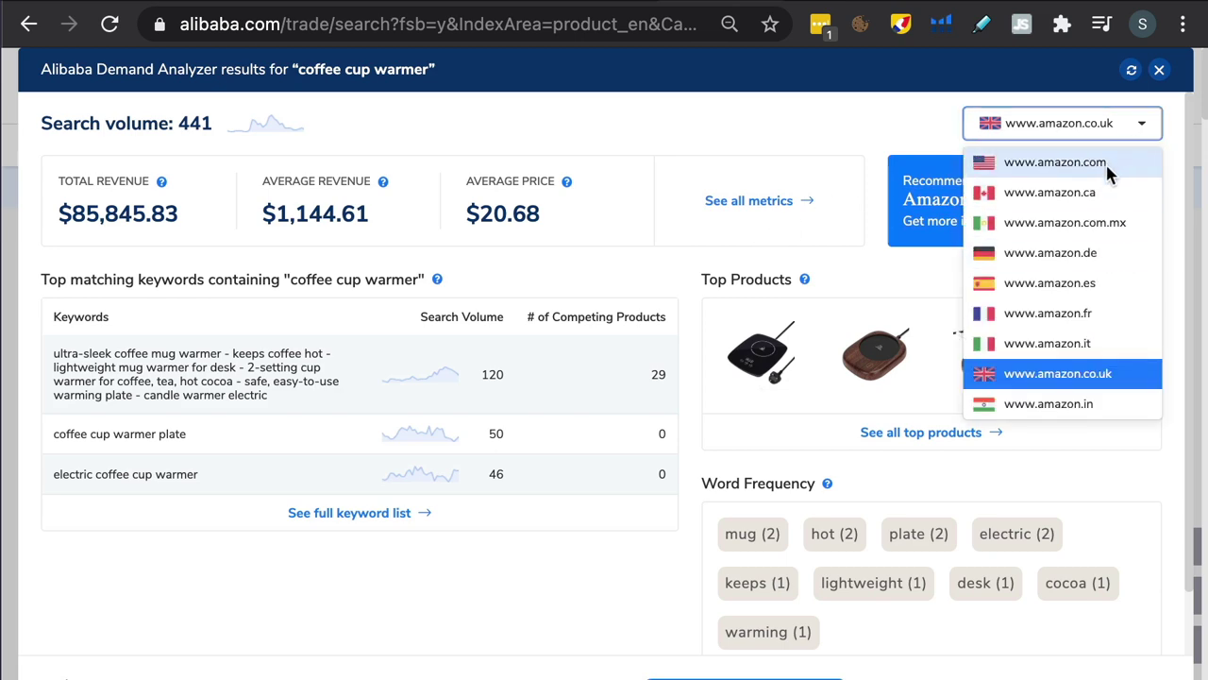
{"action": "left_click", "coordinate": [1099, 162]}
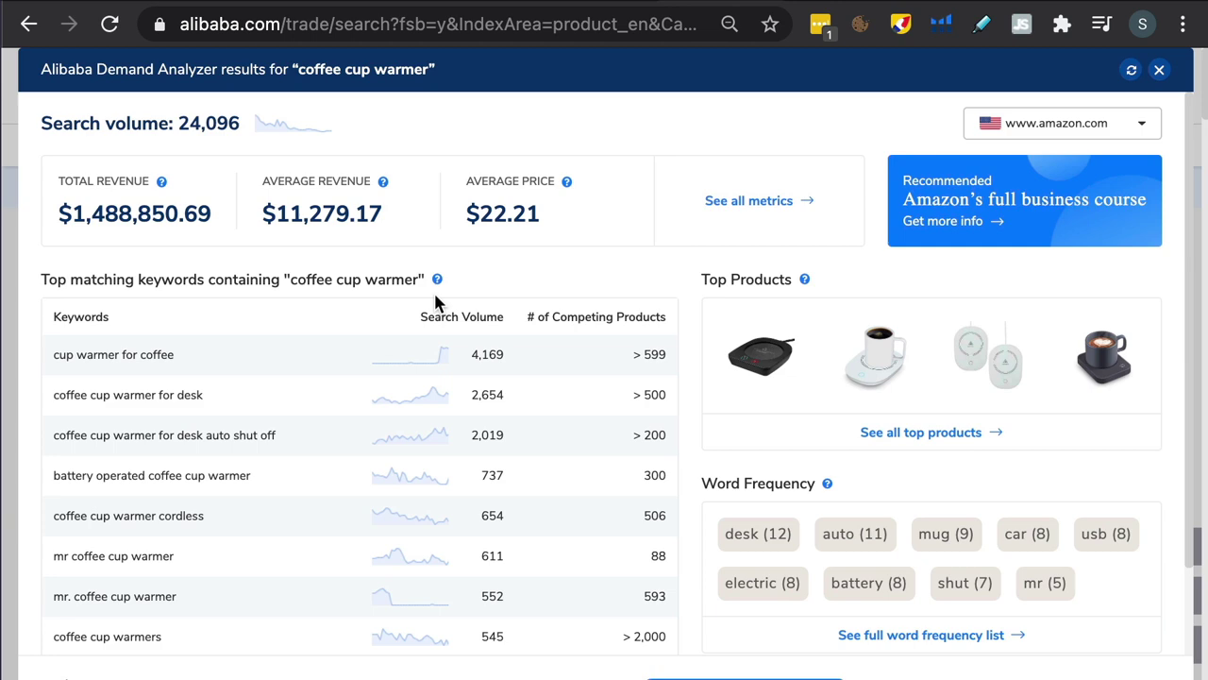
{"action": "scroll", "coordinate": [723, 481], "scroll_direction": "down", "scroll_amount": 1}
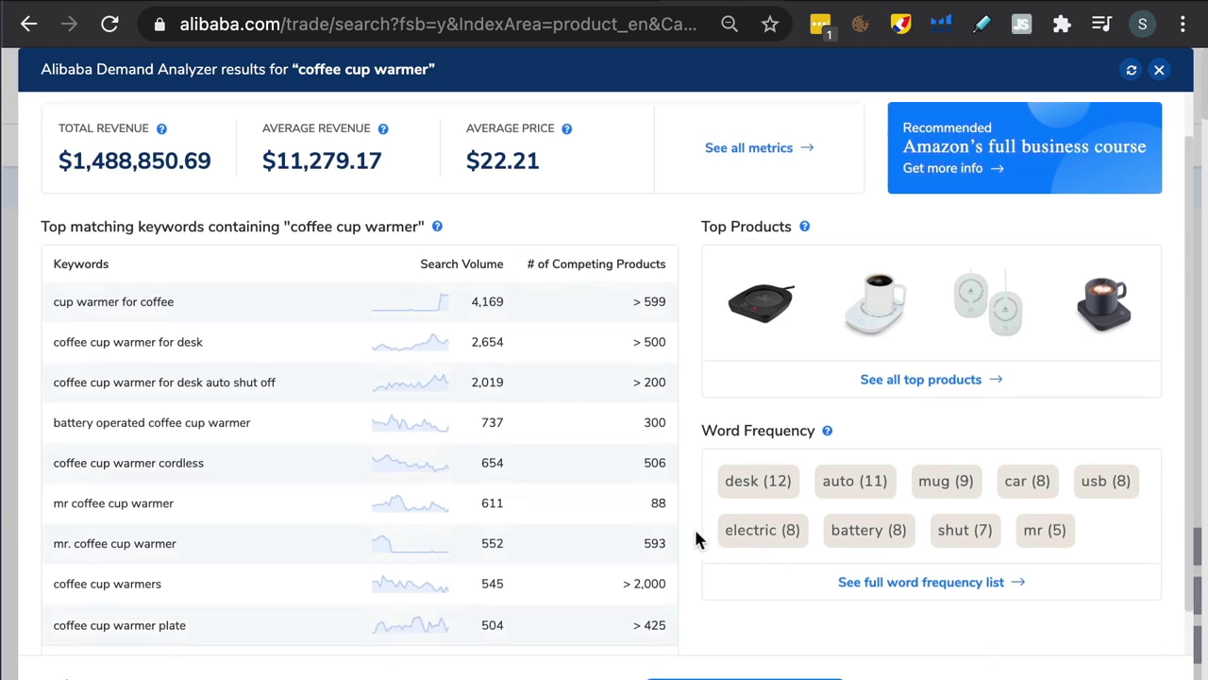
{"action": "scroll", "coordinate": [695, 539], "scroll_direction": "down", "scroll_amount": 1}
{"action": "scroll", "coordinate": [696, 539], "scroll_direction": "up", "scroll_amount": 2}
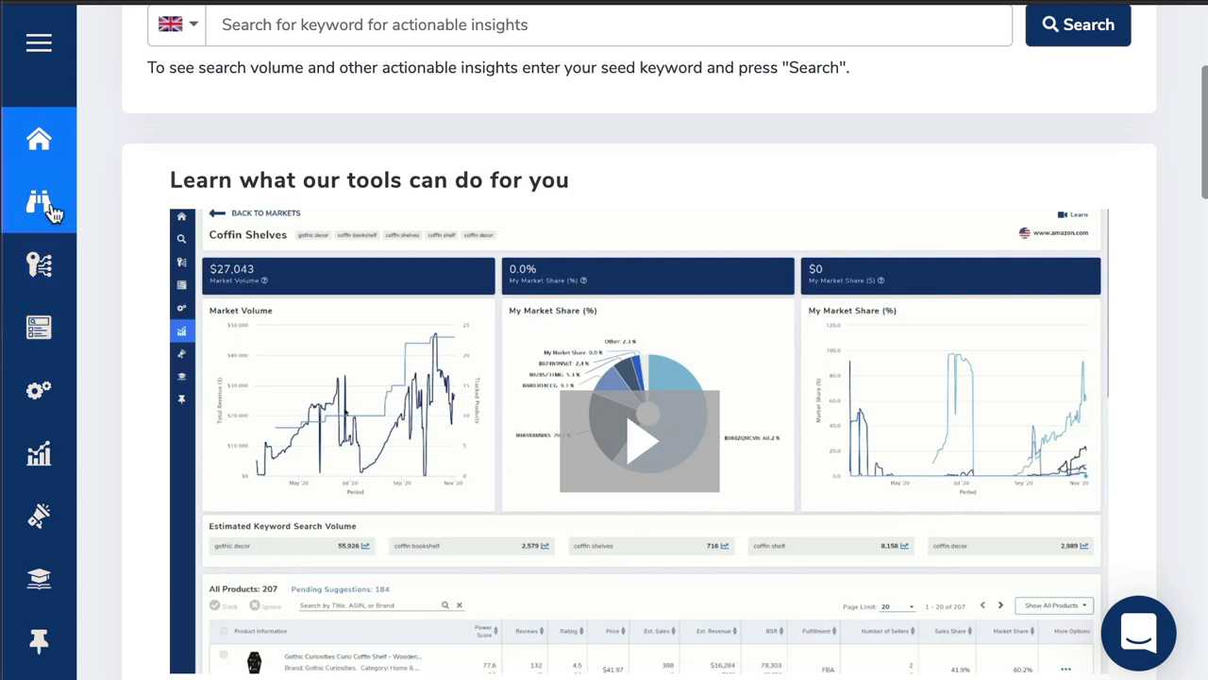
Open Helium 10's Cerebro reverse ASIN lookup and copy the VOBAGA mug warmer's ASIN from the Xray results on Amazon
{"action": "left_click", "coordinate": [68, 264]}
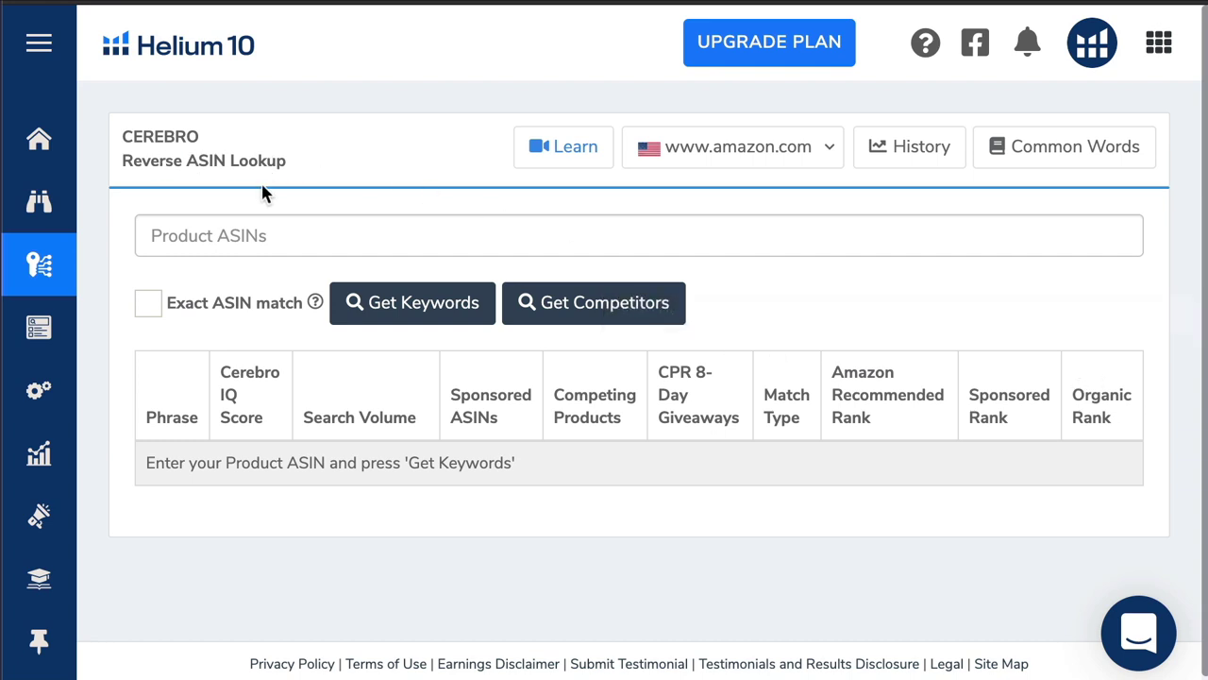
{"action": "mouse_move", "coordinate": [990, 374]}
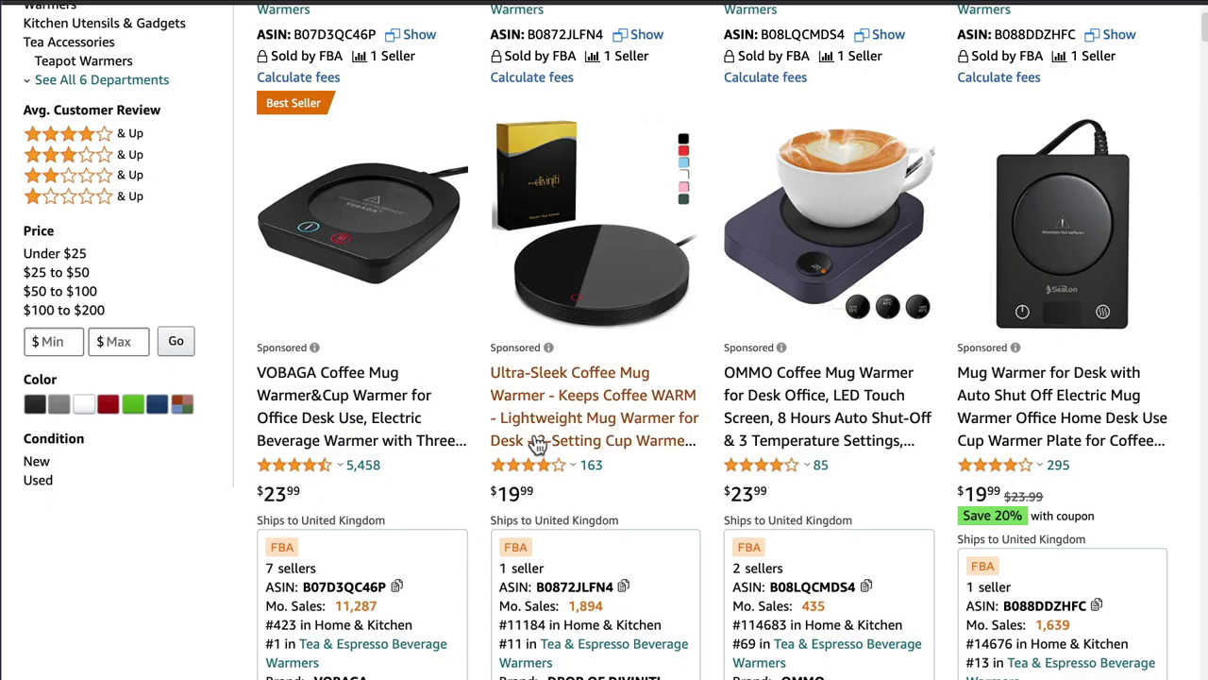
{"action": "scroll", "coordinate": [784, 373], "scroll_direction": "down", "scroll_amount": 4}
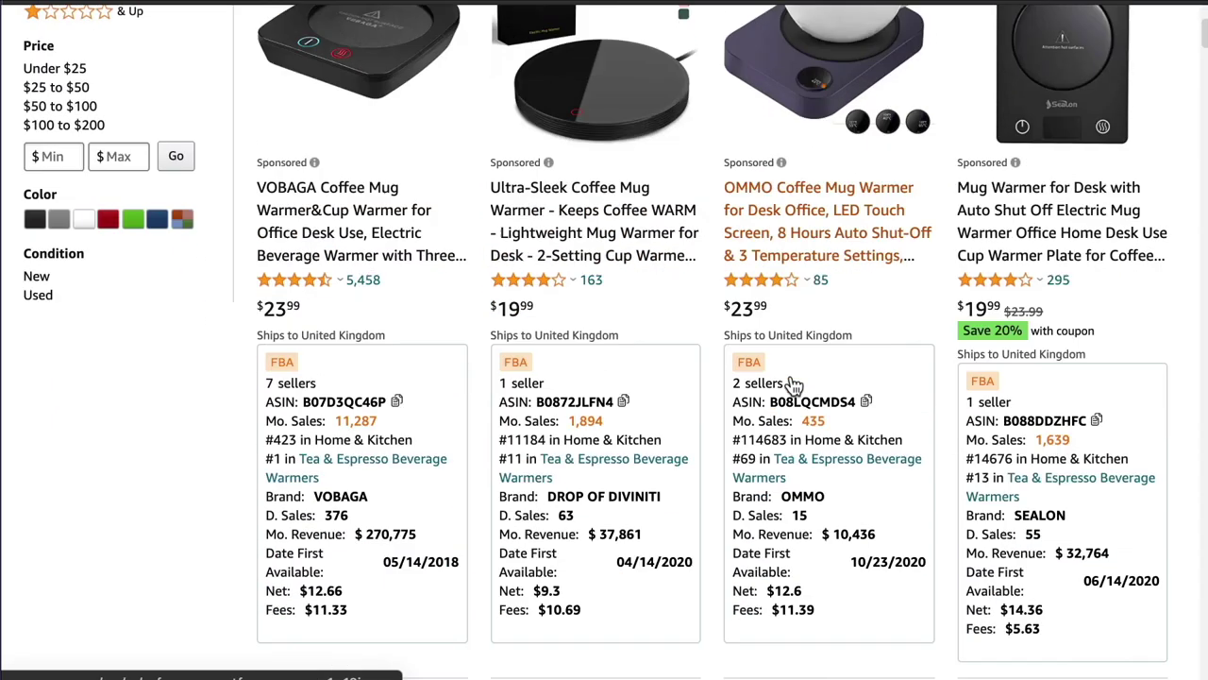
{"action": "scroll", "coordinate": [793, 383], "scroll_direction": "down", "scroll_amount": 7}
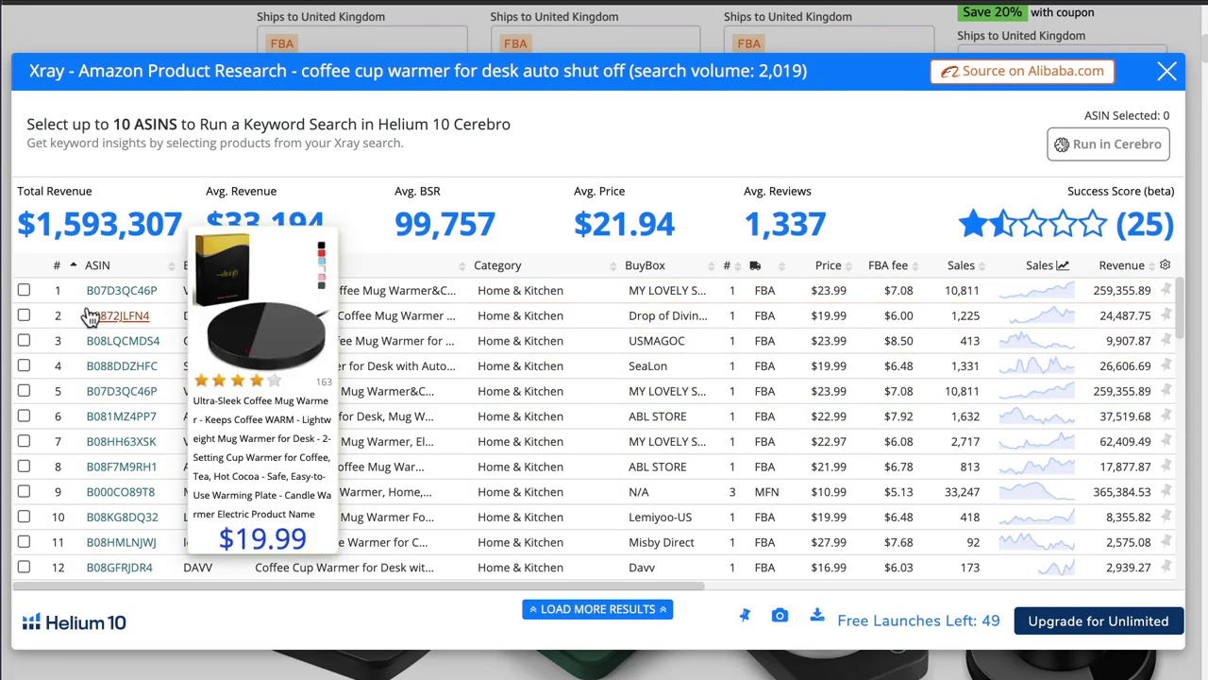
{"action": "mouse_move", "coordinate": [163, 295]}
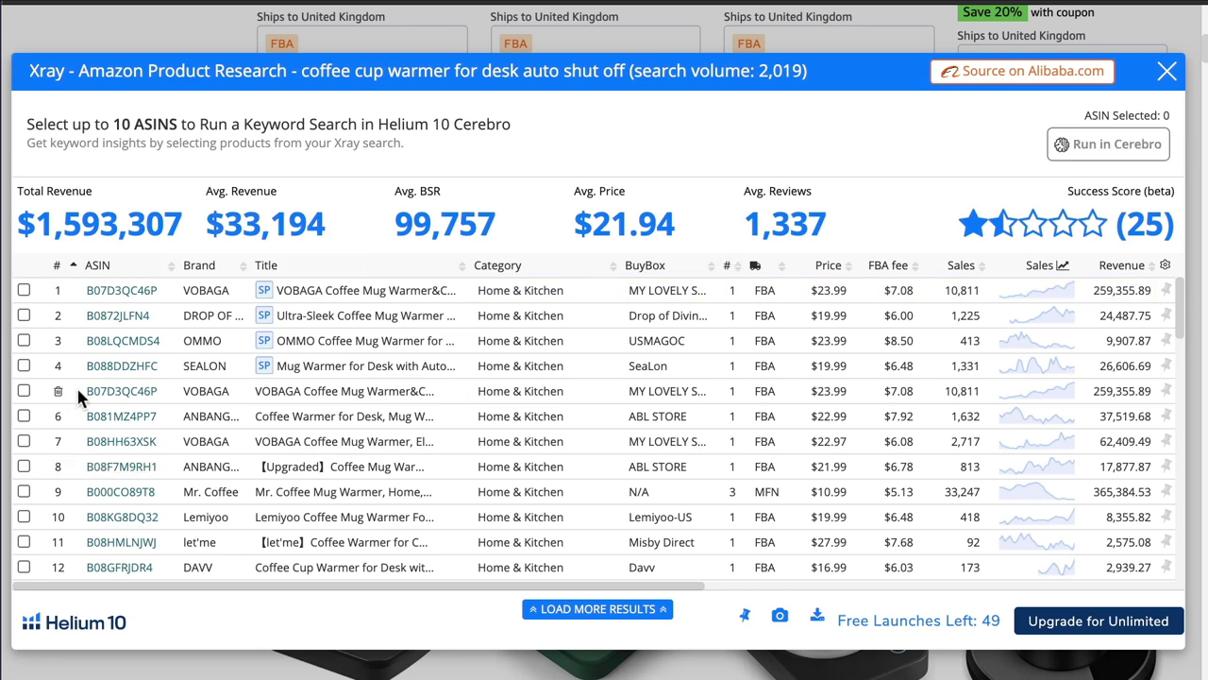
{"action": "left_click_drag", "start_coordinate": [77, 390], "coordinate": [159, 391]}
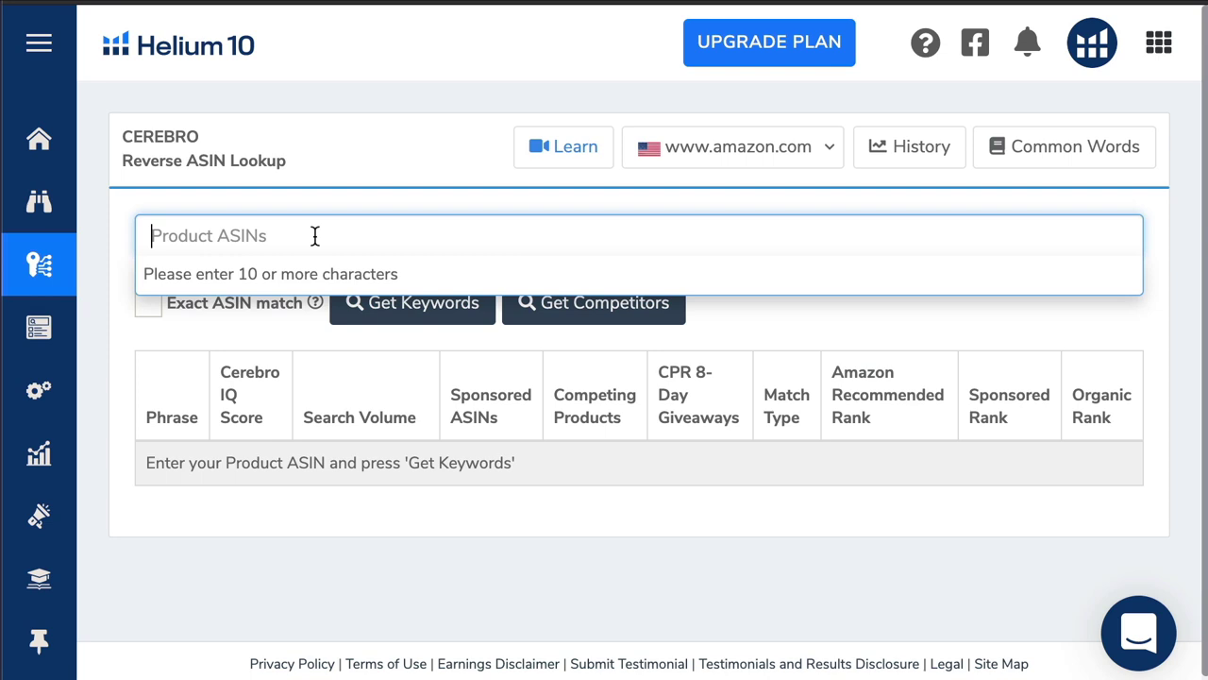
Get the Cerebro keywords for ASIN B07D3QC46P and review the phrases' search volumes, competing products and match types
{"action": "type", "text": "1\tB07D3QC46P"}
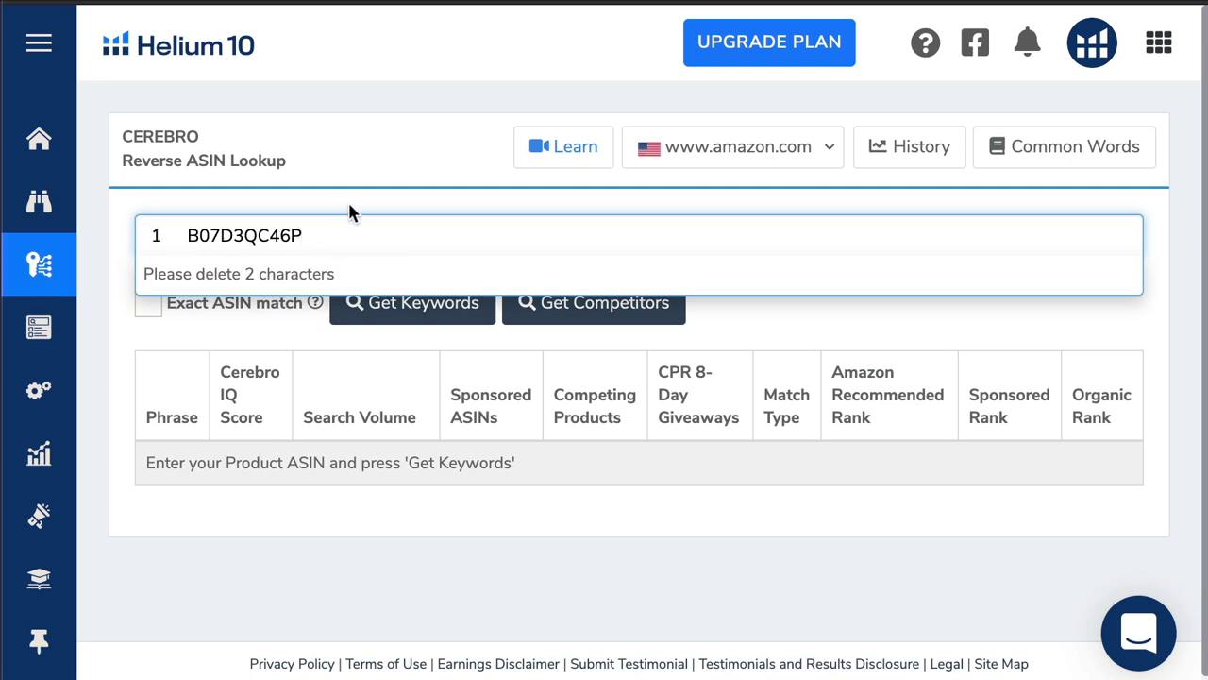
{"action": "key", "text": "ctrl+z"}
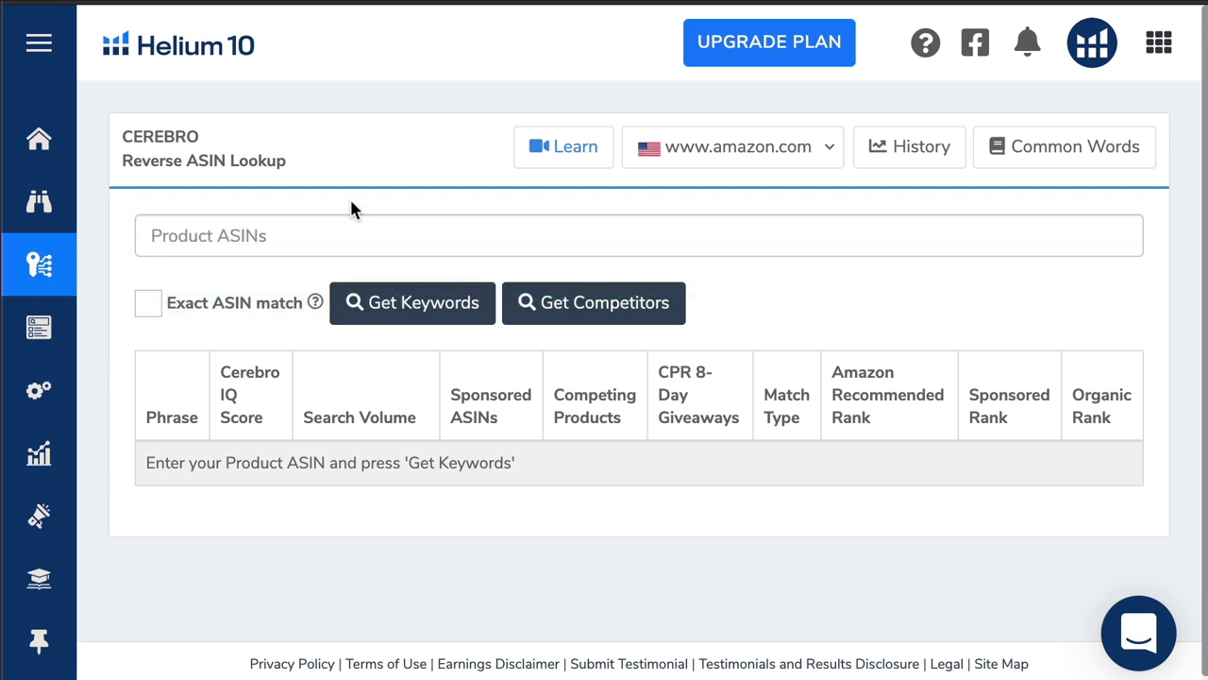
{"action": "left_click", "coordinate": [420, 312]}
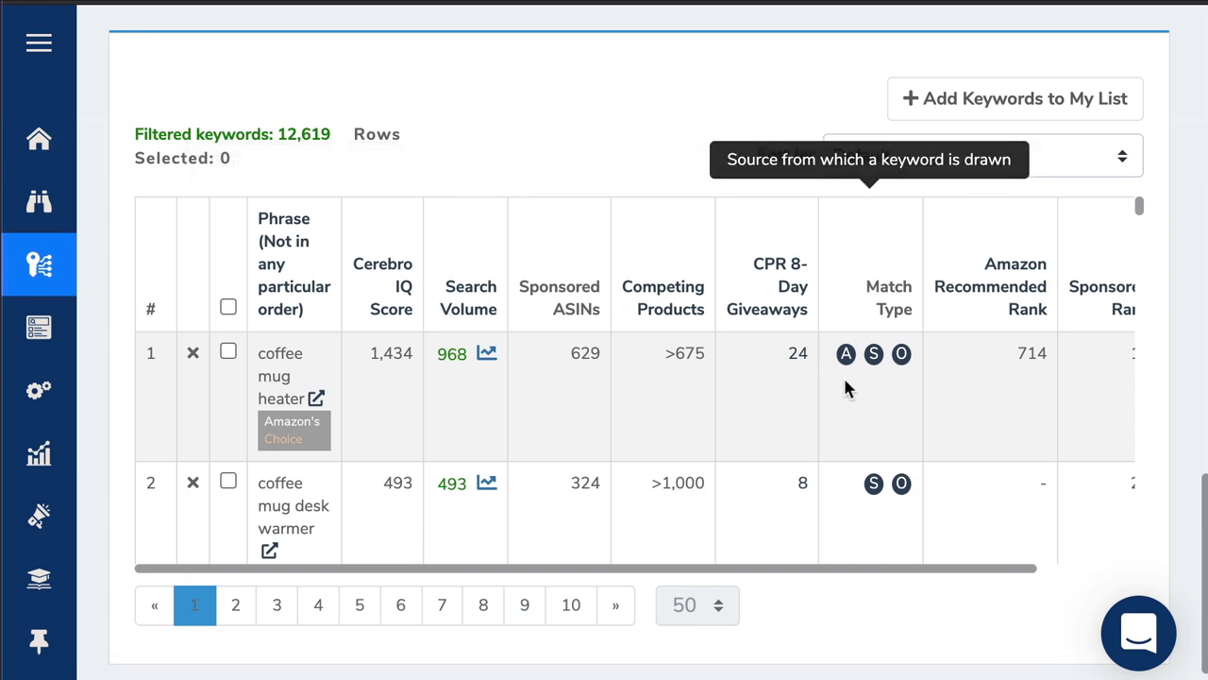
{"action": "scroll", "coordinate": [843, 375], "scroll_direction": "down", "scroll_amount": 1}
{"action": "scroll", "coordinate": [843, 375], "scroll_direction": "down", "scroll_amount": 1}
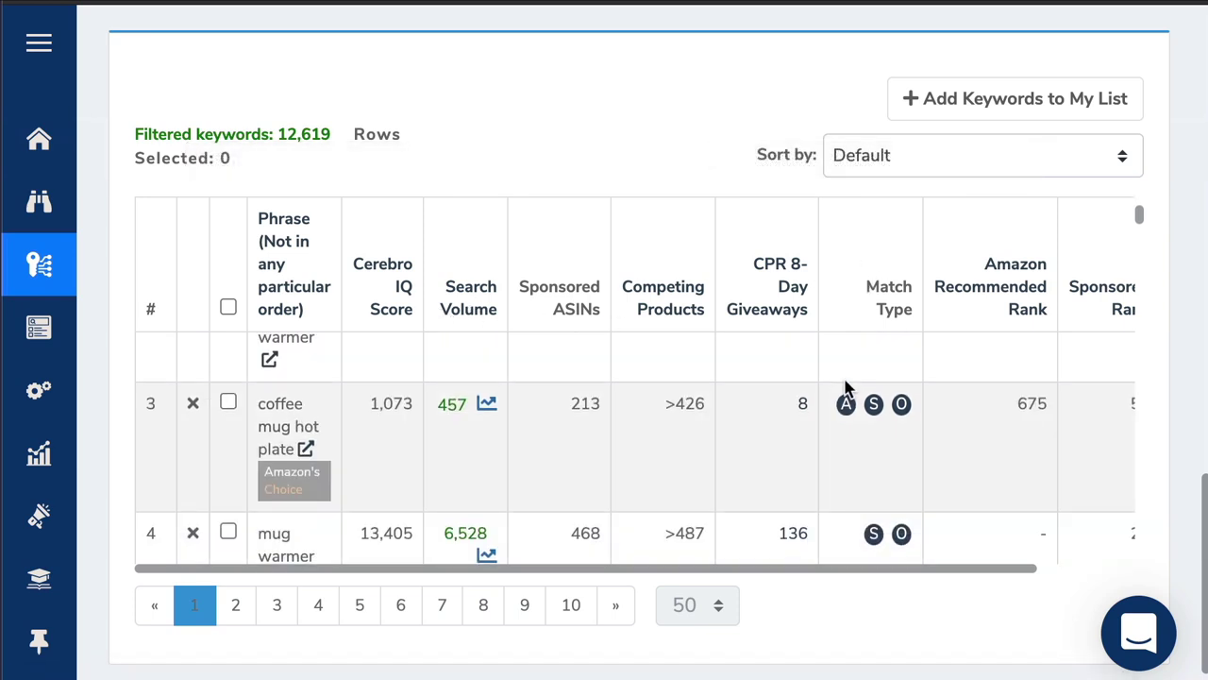
{"action": "scroll", "coordinate": [843, 375], "scroll_direction": "down", "scroll_amount": 1}
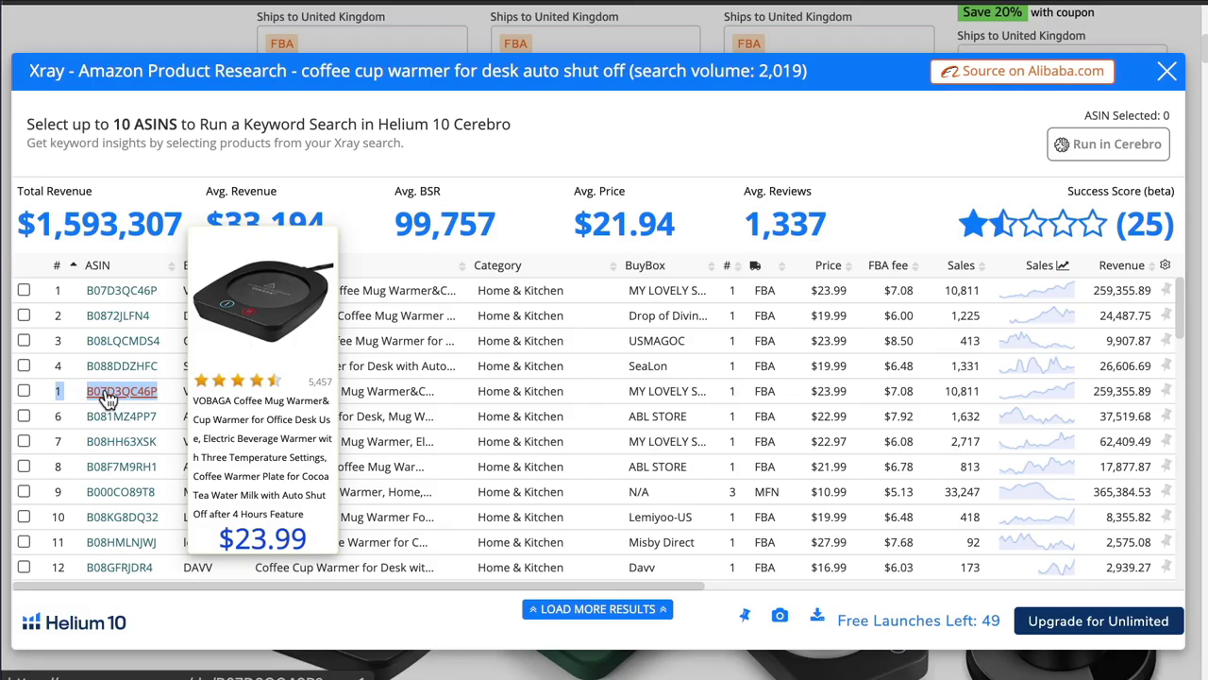
Open the VOBAGA mug warmer's Amazon listing from Xray and examine the keywords used in its title and bullet points
{"action": "left_click", "coordinate": [106, 391]}
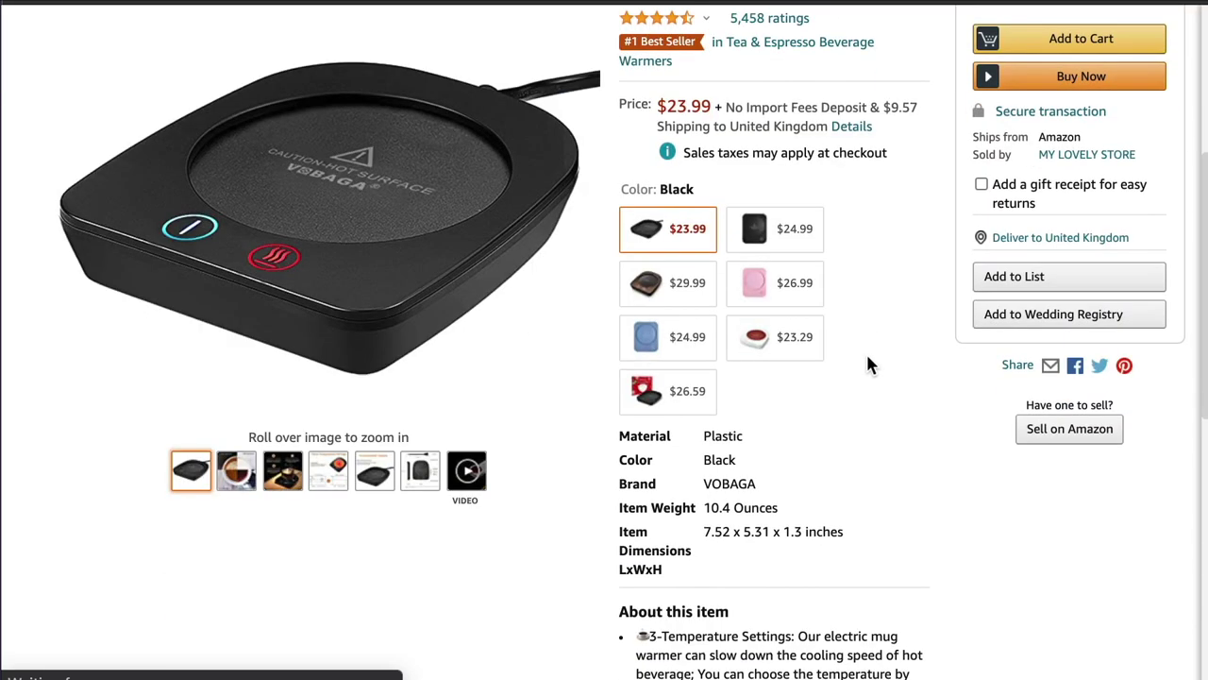
{"action": "scroll", "coordinate": [869, 364], "scroll_direction": "down", "scroll_amount": 6}
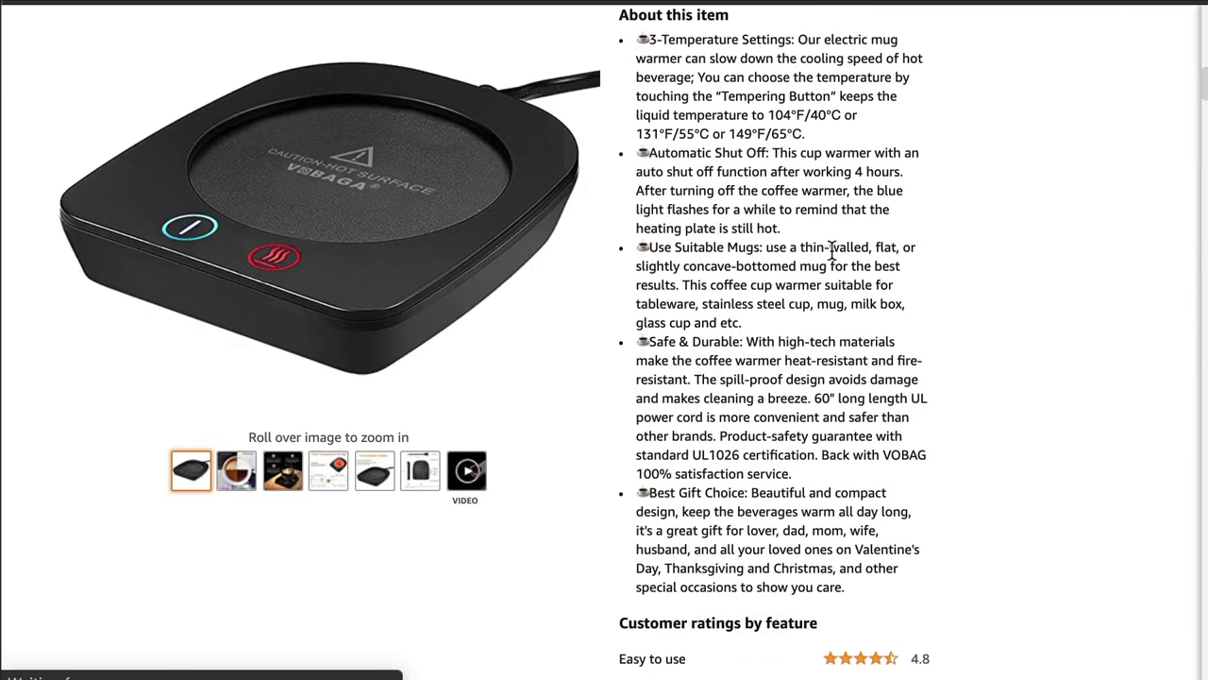
{"action": "left_click_drag", "start_coordinate": [763, 190], "coordinate": [848, 191]}
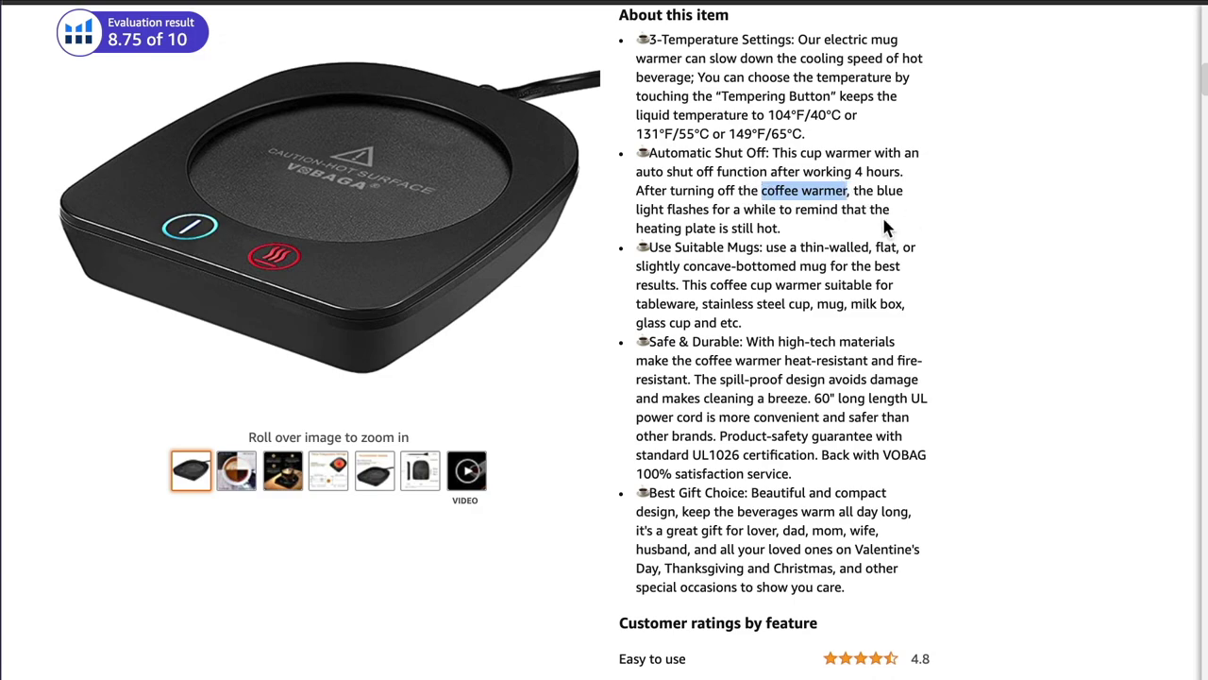
{"action": "scroll", "coordinate": [809, 241], "scroll_direction": "up", "scroll_amount": 10}
{"action": "scroll", "coordinate": [809, 240], "scroll_direction": "down", "scroll_amount": 2}
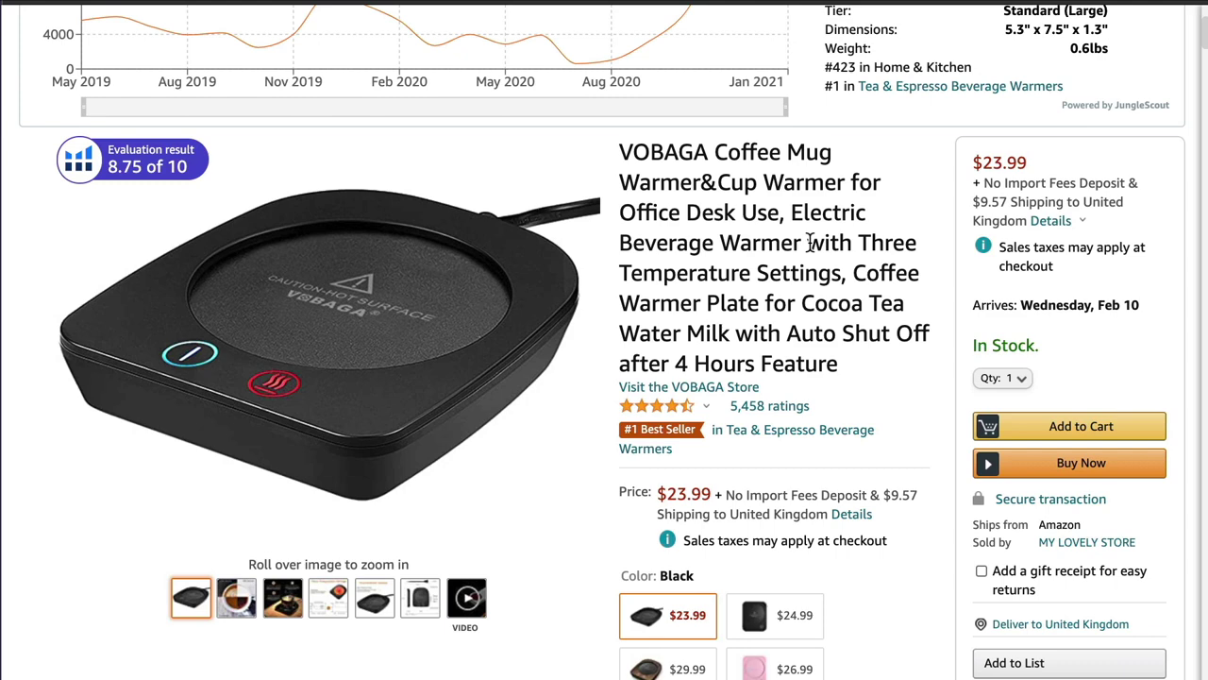
{"action": "scroll", "coordinate": [809, 241], "scroll_direction": "down", "scroll_amount": 3}
{"action": "scroll", "coordinate": [809, 250], "scroll_direction": "up", "scroll_amount": 2}
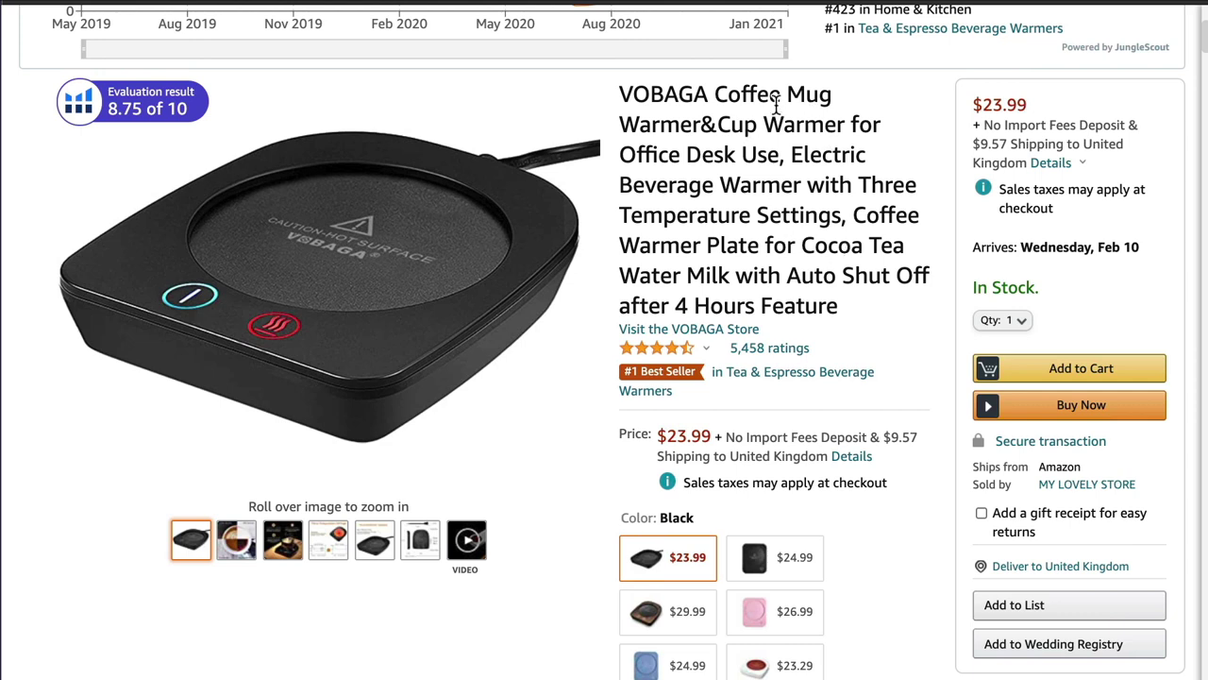
Highlight the keyword phrases in the VOBAGA listing's title, including the "Coffee Warmer Plate" section and the single words "Cocoa" and "Tea"
{"action": "left_click_drag", "start_coordinate": [779, 99], "coordinate": [874, 301]}
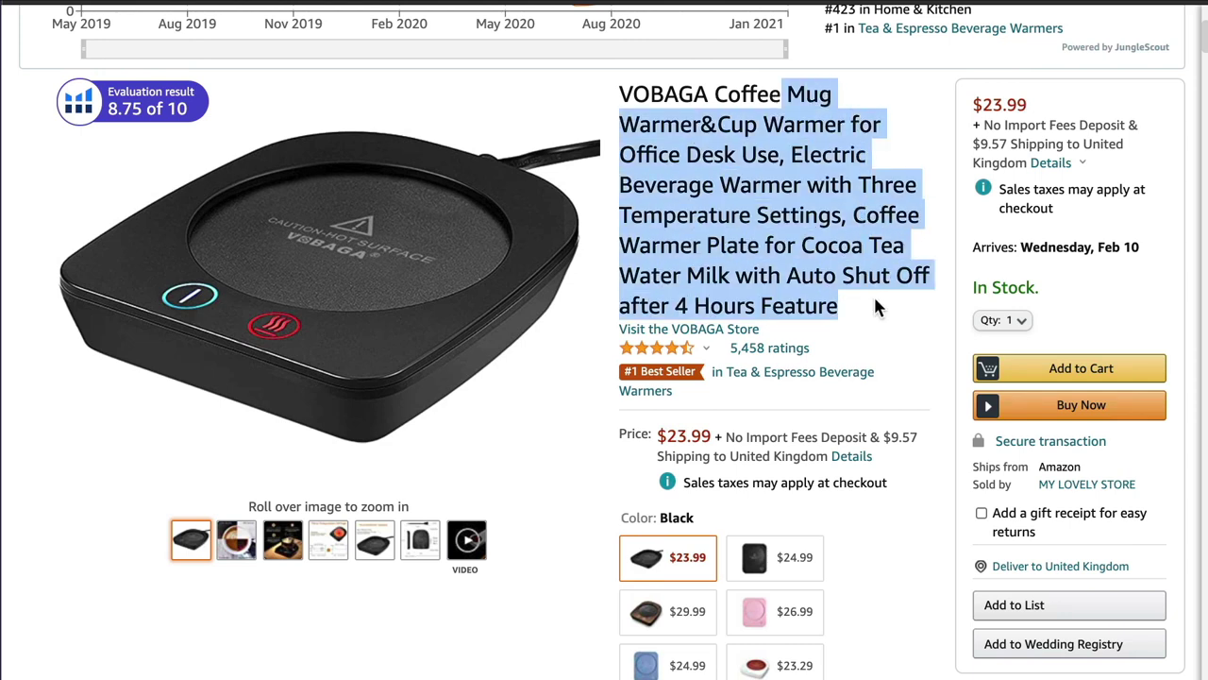
{"action": "left_click", "coordinate": [871, 279]}
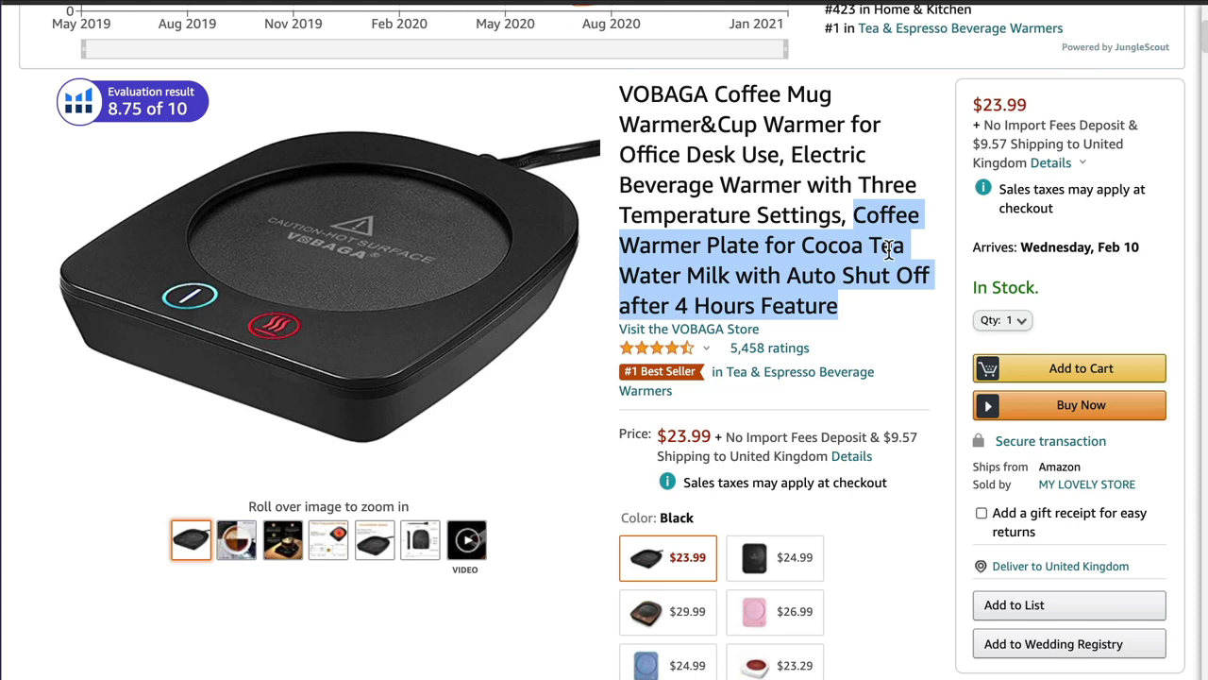
{"action": "double_click", "coordinate": [816, 243]}
{"action": "double_click", "coordinate": [885, 245]}
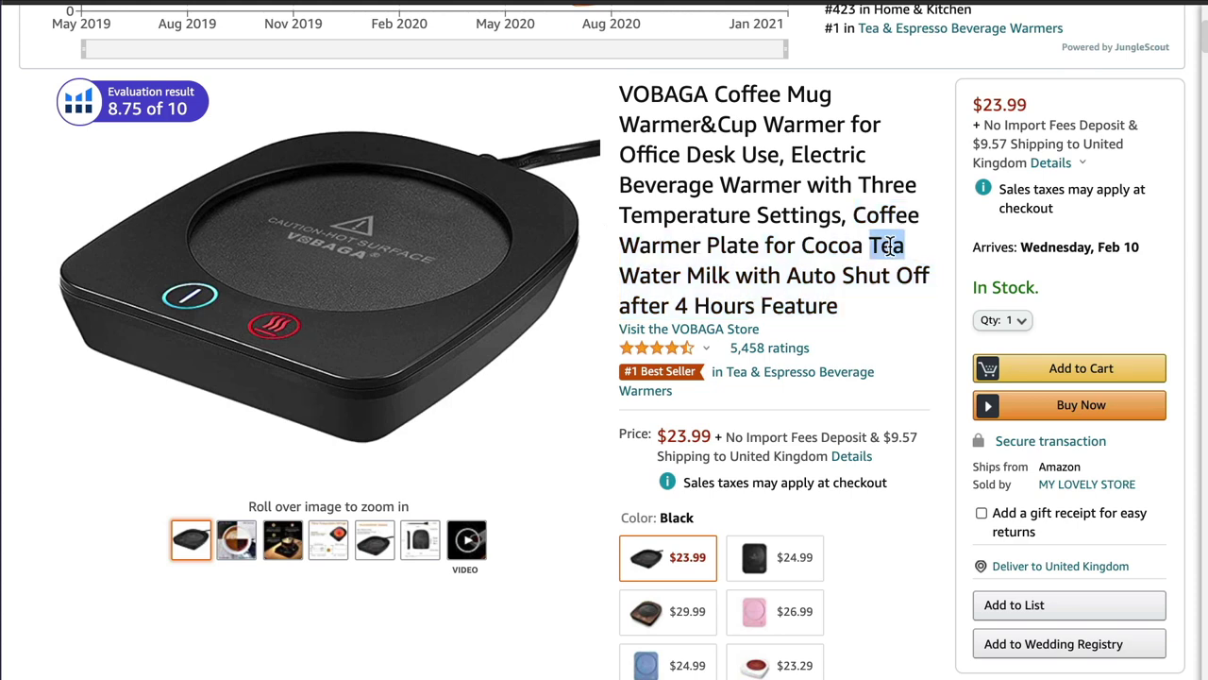
Highlight the word "Milk" in the VOBAGA listing's title
{"action": "double_click", "coordinate": [706, 275]}
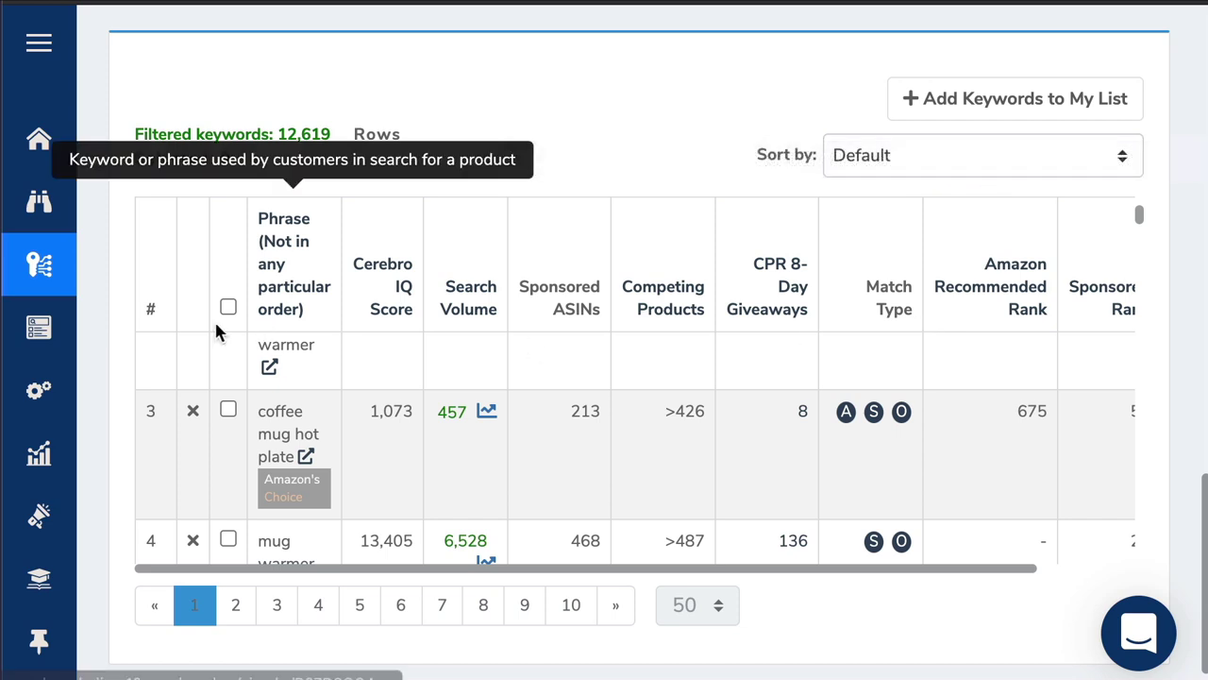
Open the Frankenstein keyword processor and review its keyword input area, output settings and result area
{"action": "left_click", "coordinate": [39, 326]}
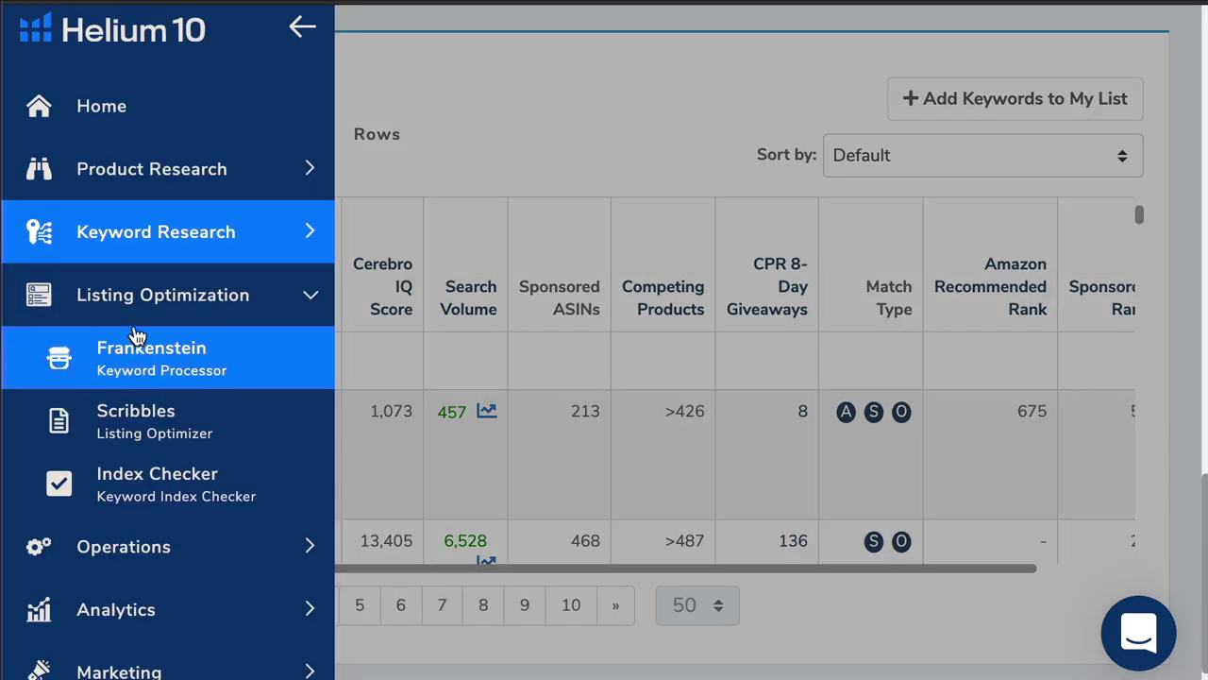
{"action": "left_click", "coordinate": [184, 361]}
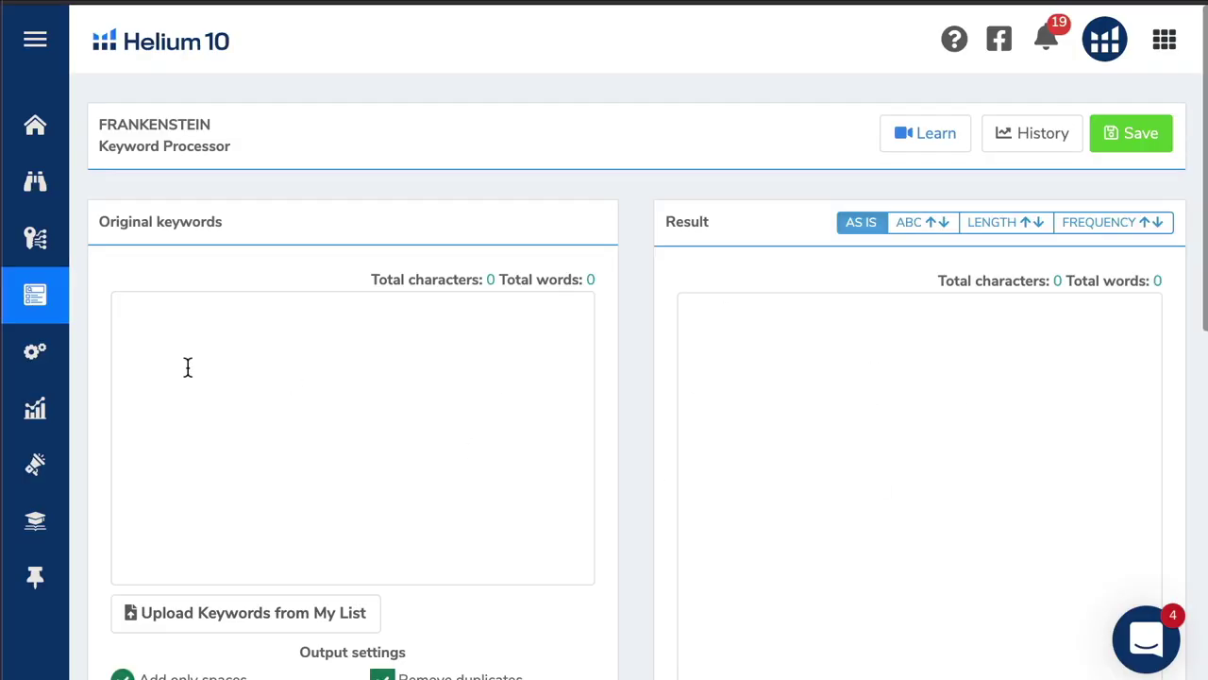
{"action": "left_click", "coordinate": [203, 335]}
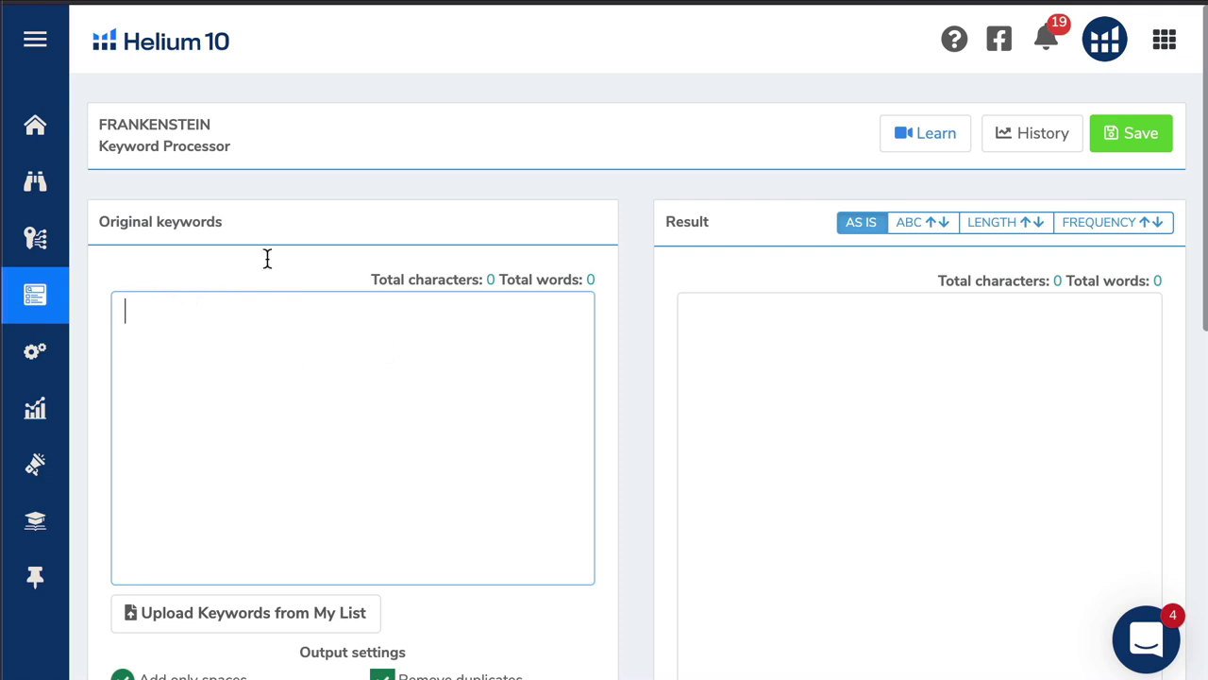
{"action": "scroll", "coordinate": [641, 472], "scroll_direction": "down", "scroll_amount": 1}
{"action": "scroll", "coordinate": [642, 472], "scroll_direction": "down", "scroll_amount": 1}
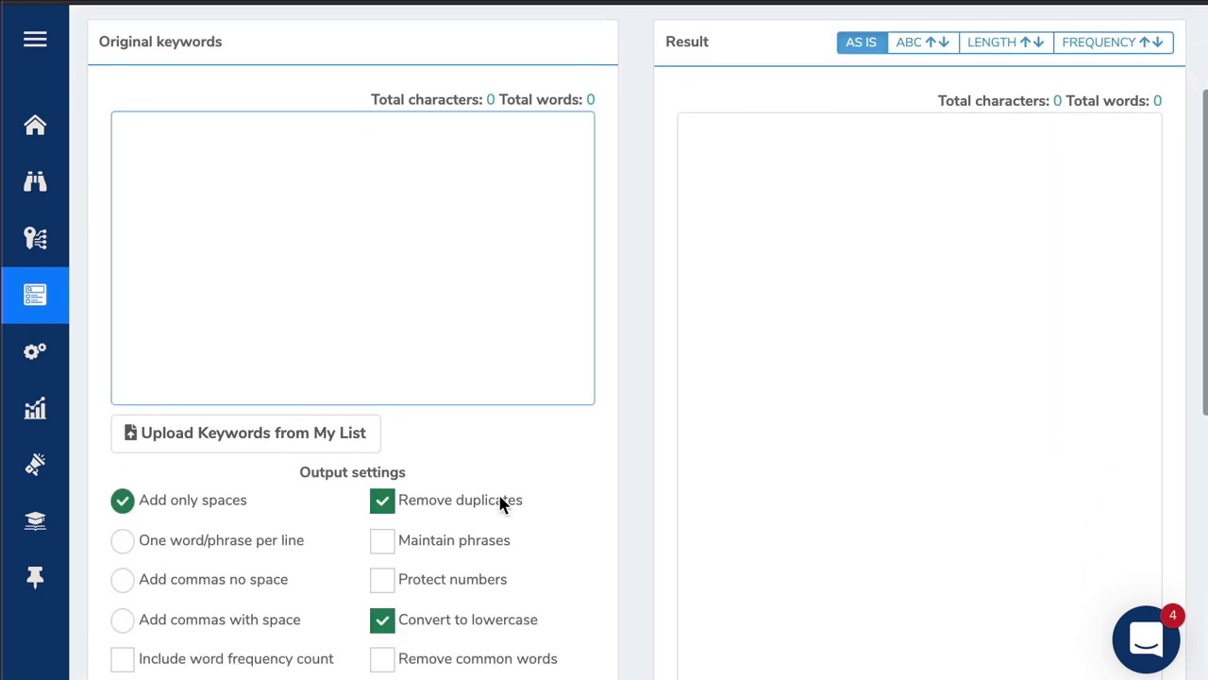
{"action": "scroll", "coordinate": [557, 510], "scroll_direction": "down", "scroll_amount": 1}
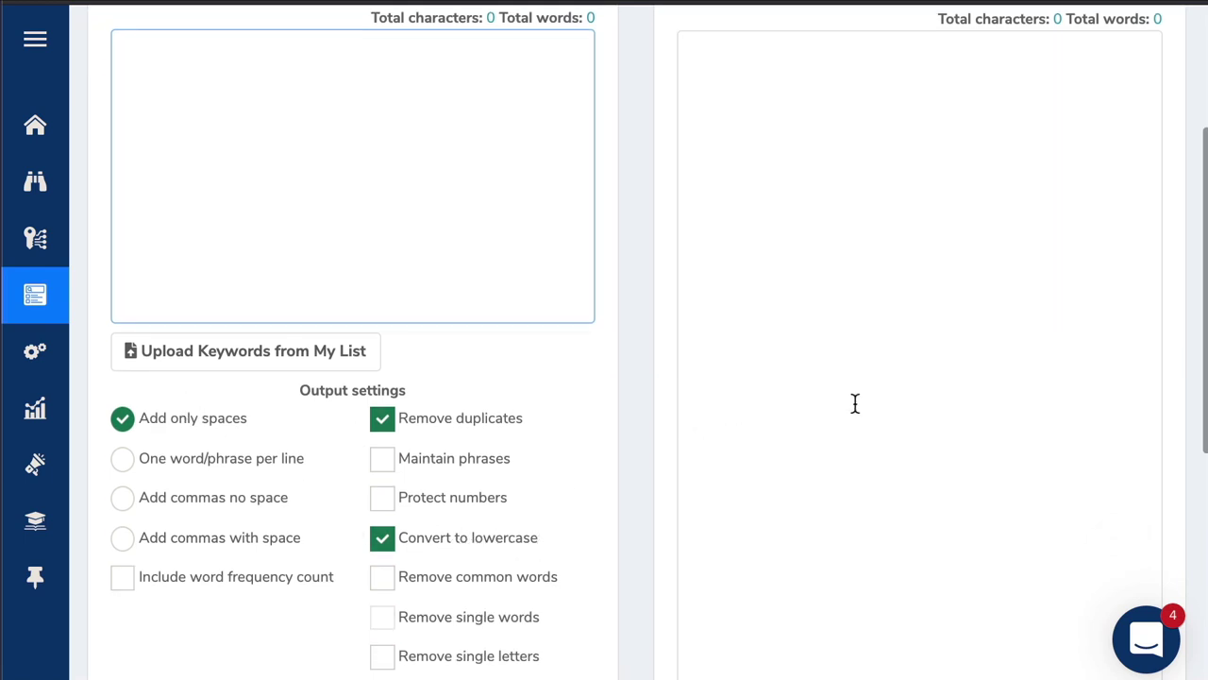
{"action": "scroll", "coordinate": [855, 404], "scroll_direction": "up", "scroll_amount": 1}
{"action": "scroll", "coordinate": [722, 199], "scroll_direction": "up", "scroll_amount": 2}
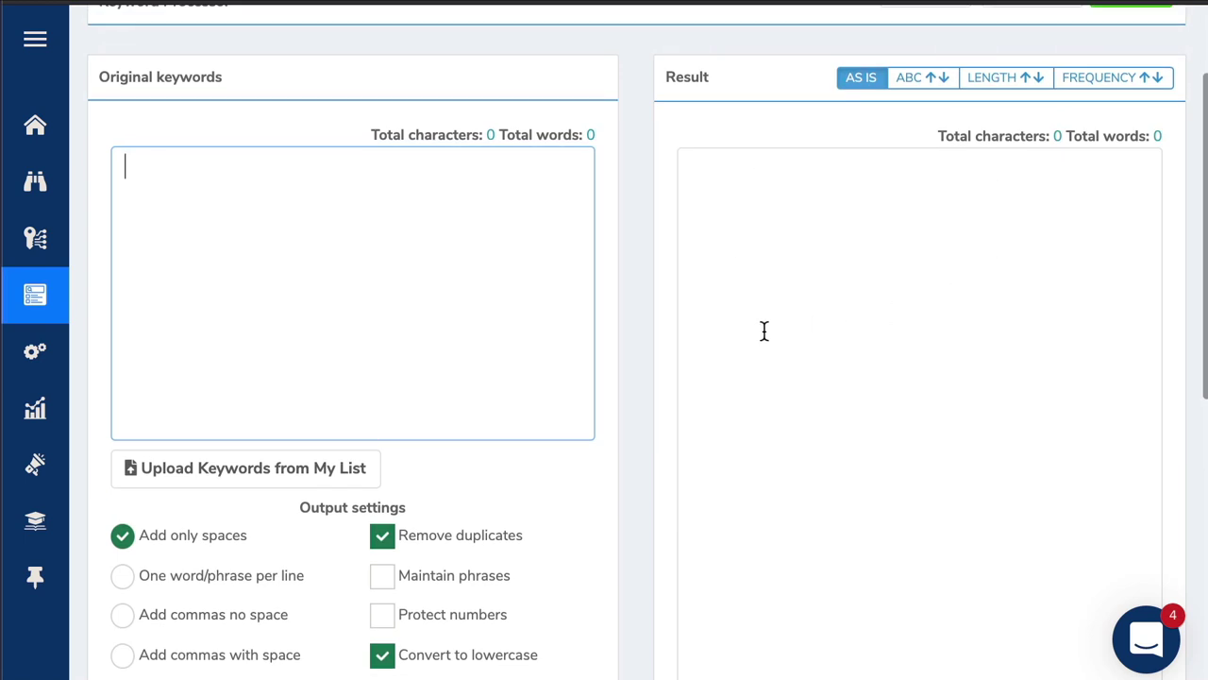
Return to the Cerebro results for ASIN B07D3QC46P, check the word frequency and export the keywords to Frankenstein
{"action": "left_click", "coordinate": [400, 3]}
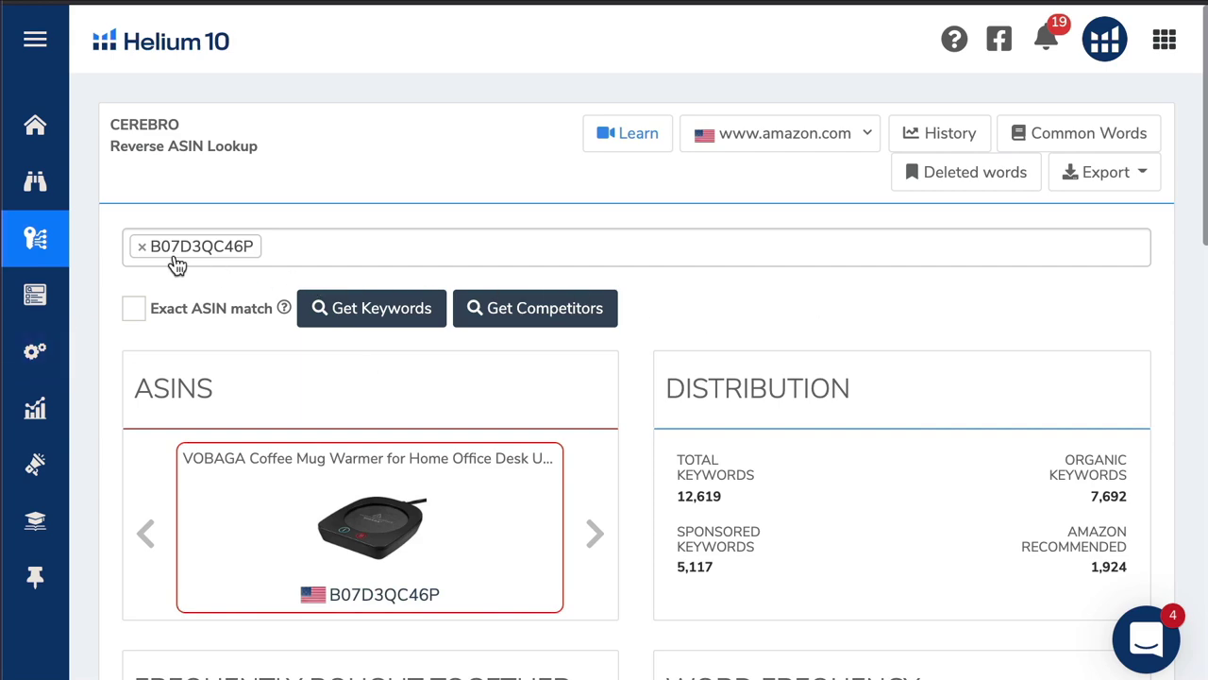
{"action": "mouse_move", "coordinate": [997, 383]}
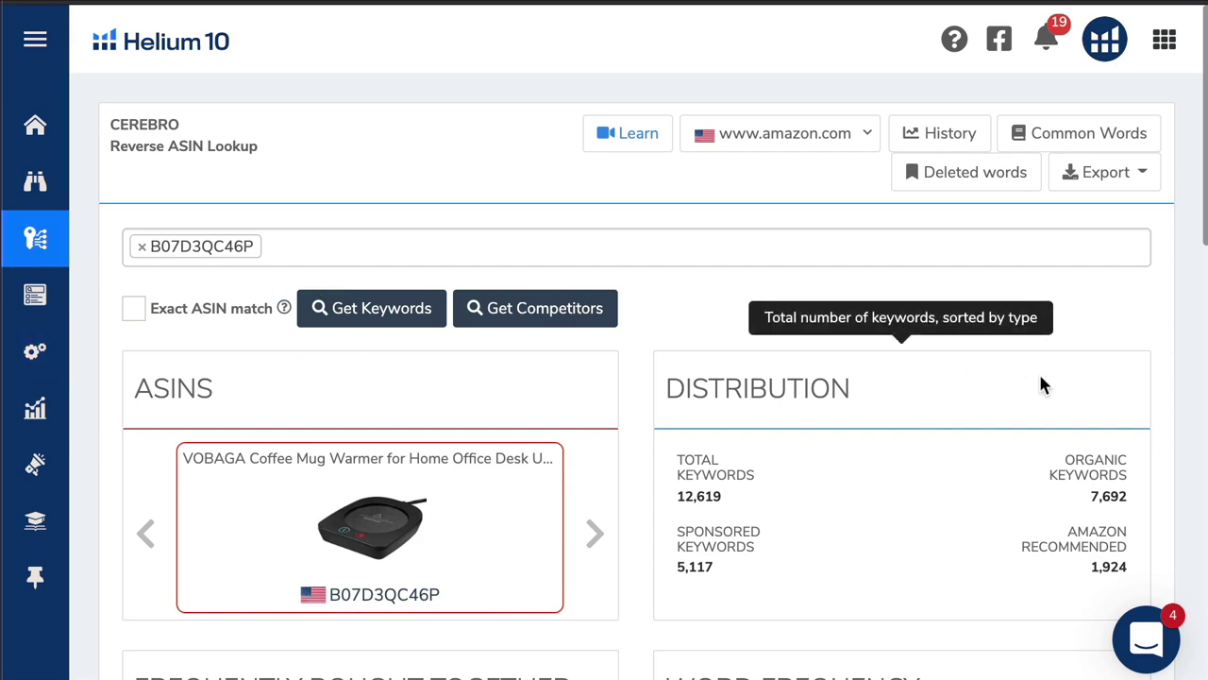
{"action": "scroll", "coordinate": [1043, 384], "scroll_direction": "down", "scroll_amount": 4}
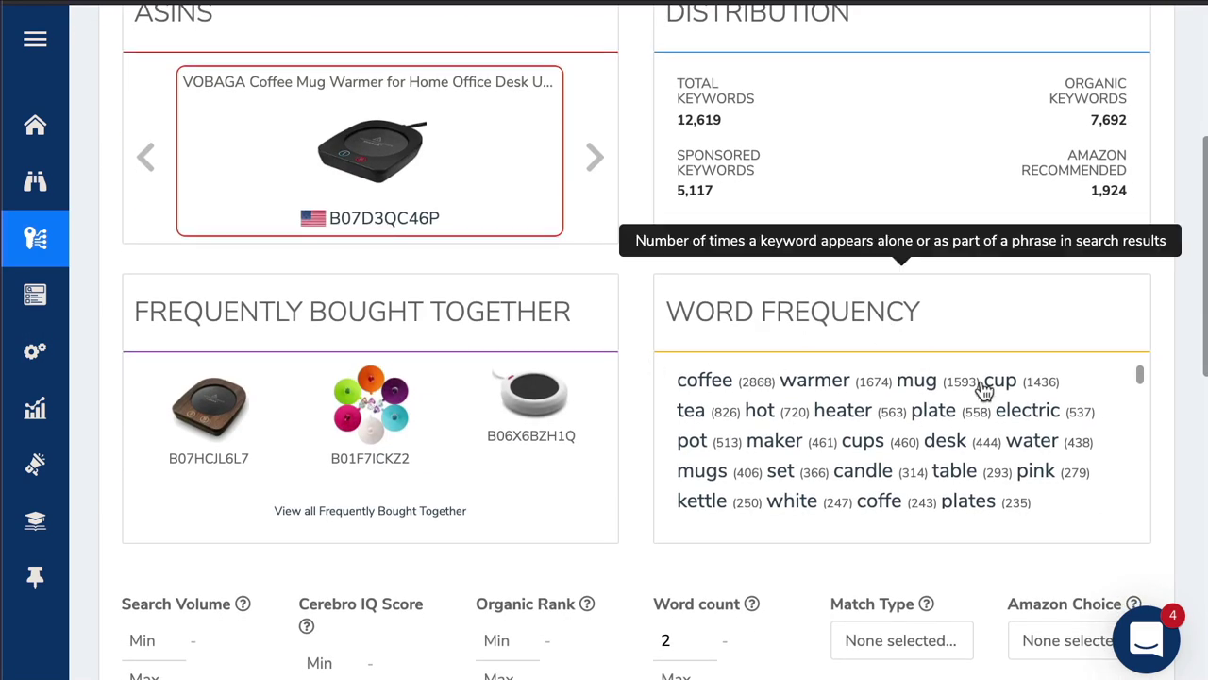
{"action": "scroll", "coordinate": [930, 434], "scroll_direction": "down", "scroll_amount": 1}
{"action": "scroll", "coordinate": [933, 430], "scroll_direction": "up", "scroll_amount": 1}
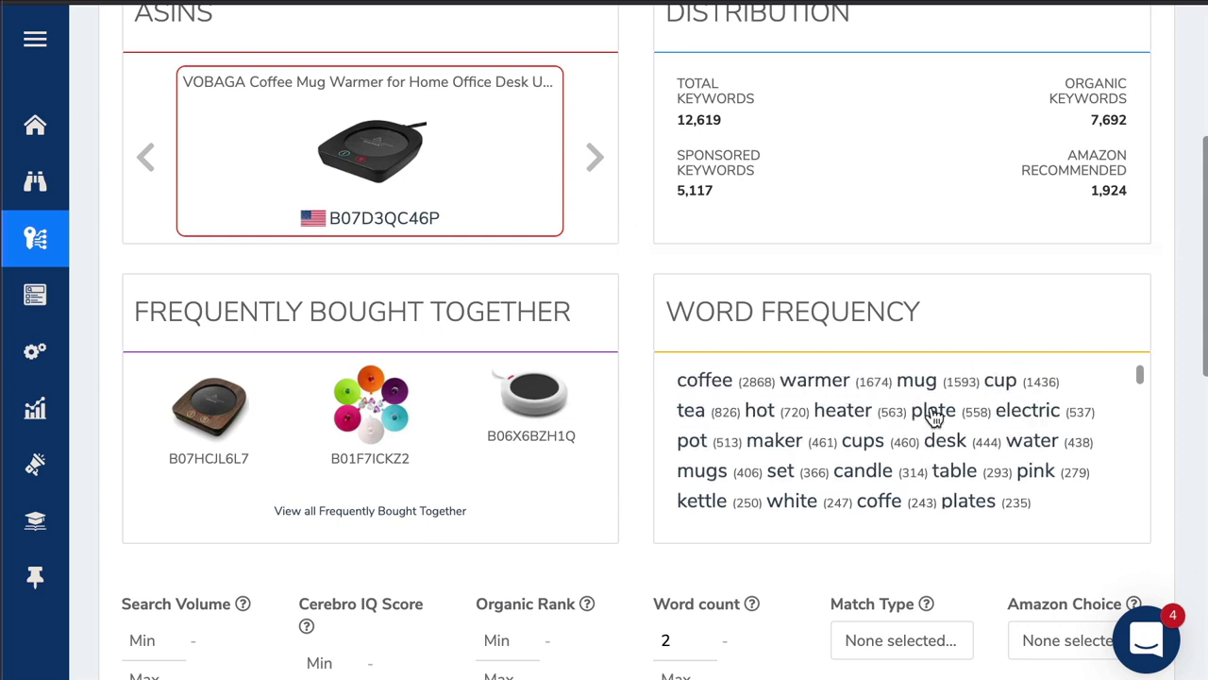
{"action": "scroll", "coordinate": [620, 365], "scroll_direction": "up", "scroll_amount": 4}
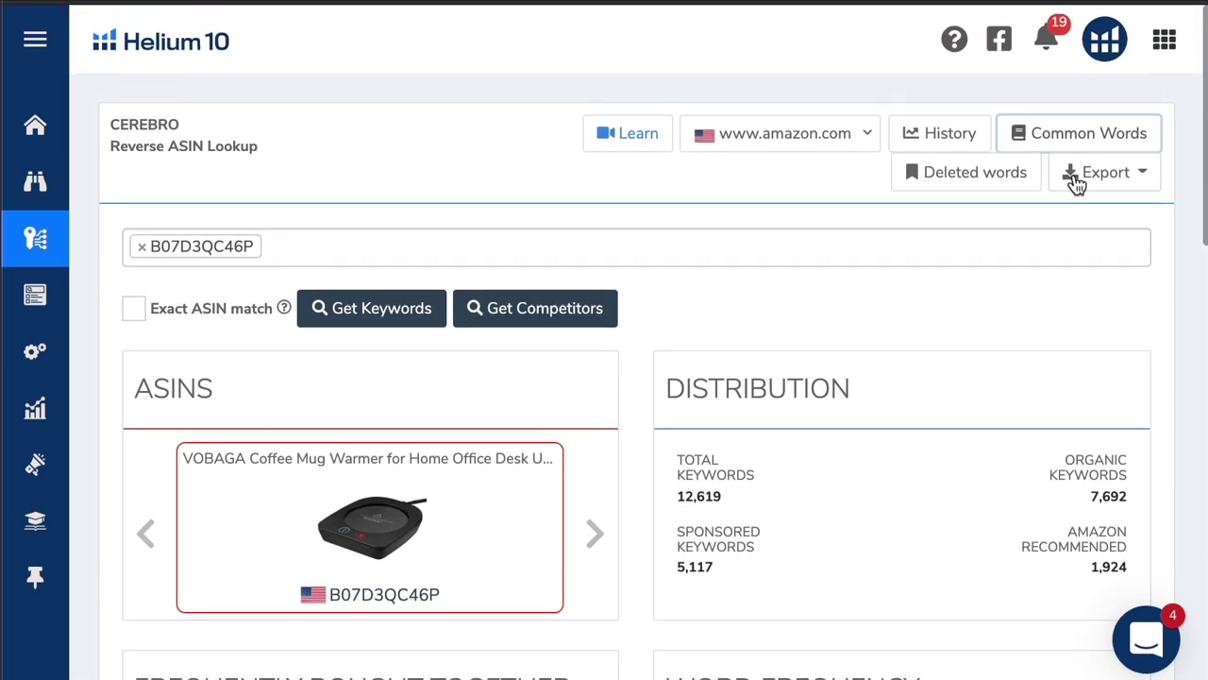
{"action": "left_click", "coordinate": [1136, 178]}
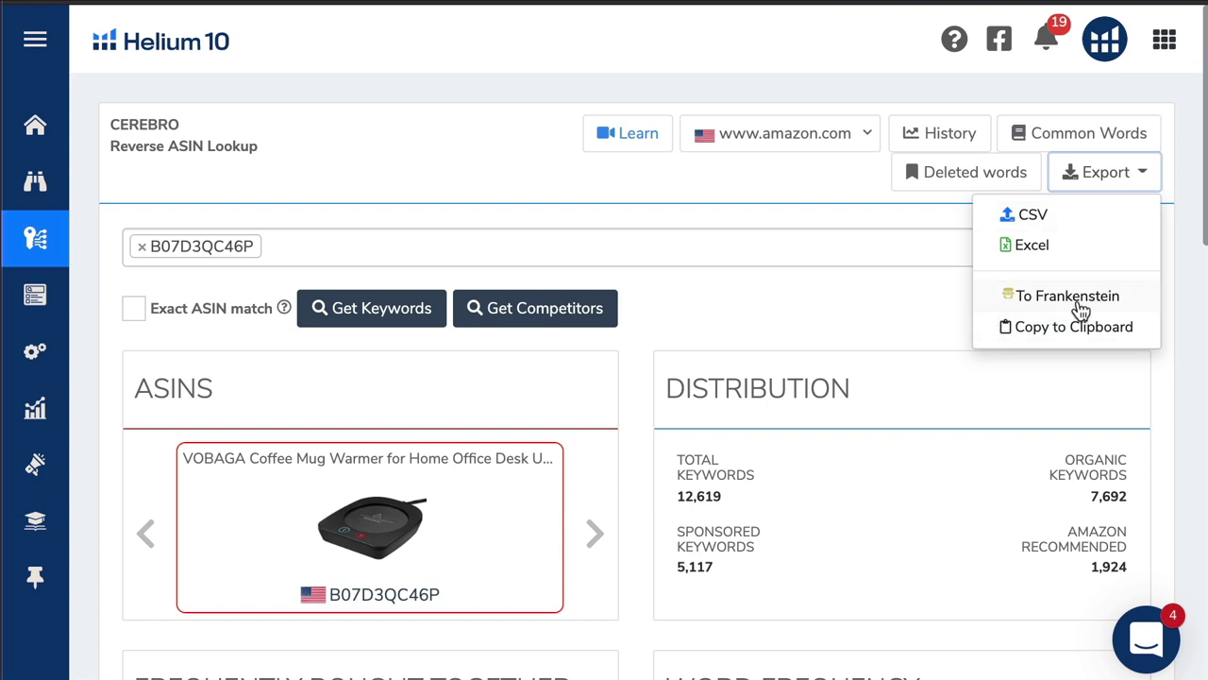
{"action": "left_click", "coordinate": [1048, 310]}
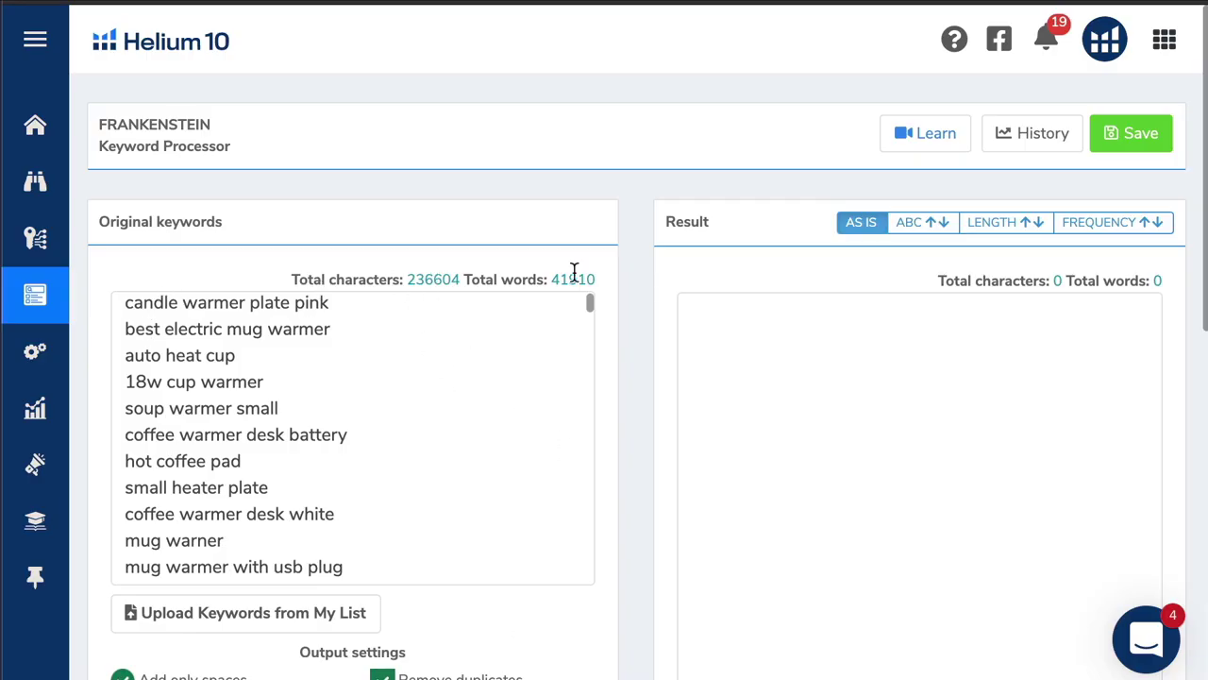
Process the exported keywords in Frankenstein with duplicates removed, lowercase conversion and only spaces between words
{"action": "scroll", "coordinate": [780, 374], "scroll_direction": "down", "scroll_amount": 4}
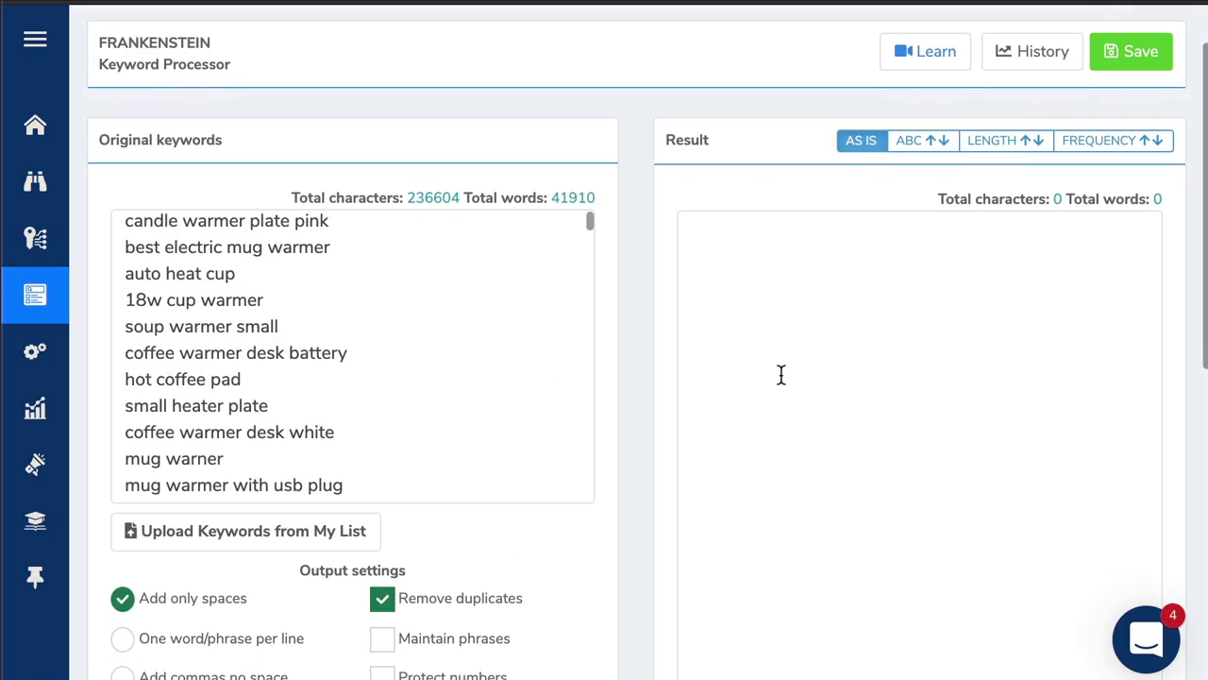
{"action": "scroll", "coordinate": [781, 374], "scroll_direction": "down", "scroll_amount": 6}
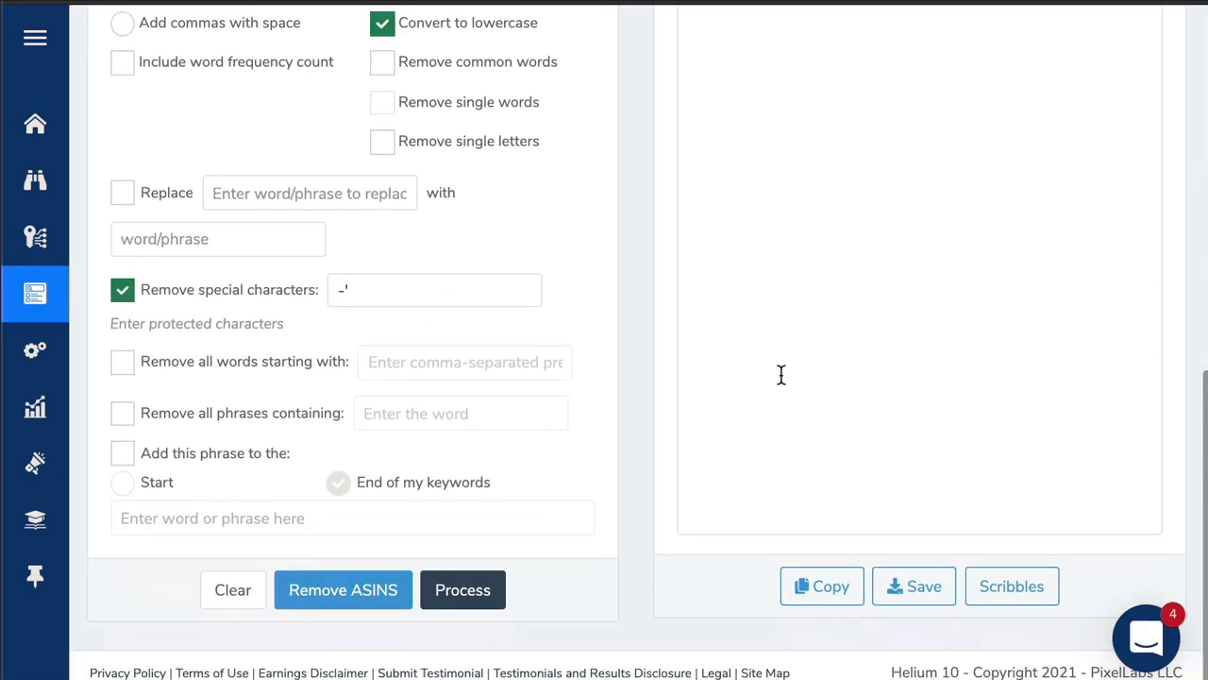
{"action": "left_click", "coordinate": [463, 592]}
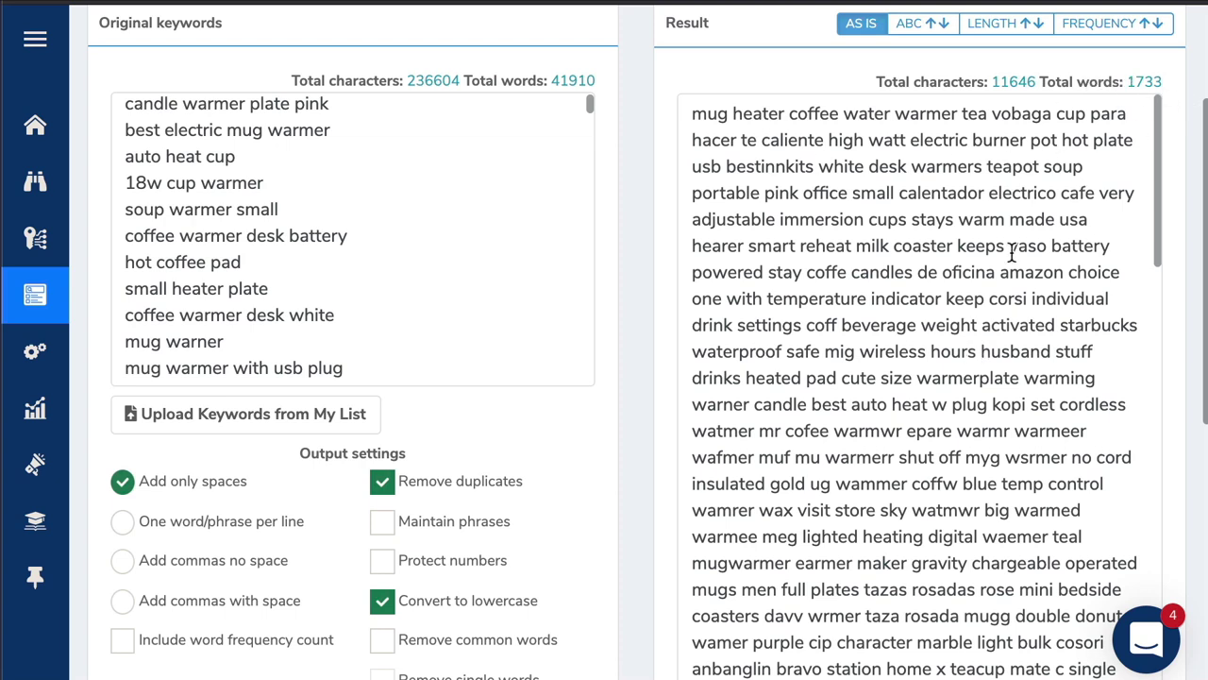
Read through Frankenstein's processed word list and highlight a passage of keywords near its end
{"action": "scroll", "coordinate": [1006, 248], "scroll_direction": "down", "scroll_amount": 10}
{"action": "scroll", "coordinate": [1011, 253], "scroll_direction": "down", "scroll_amount": 15}
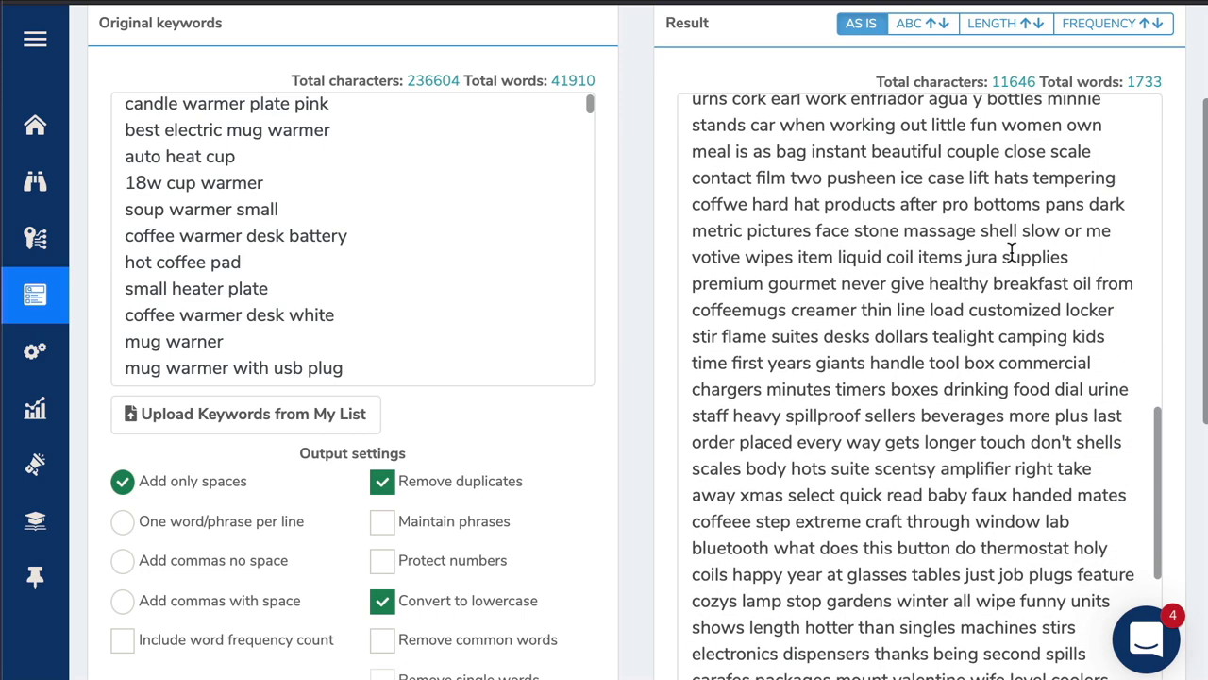
{"action": "scroll", "coordinate": [1010, 253], "scroll_direction": "down", "scroll_amount": 8}
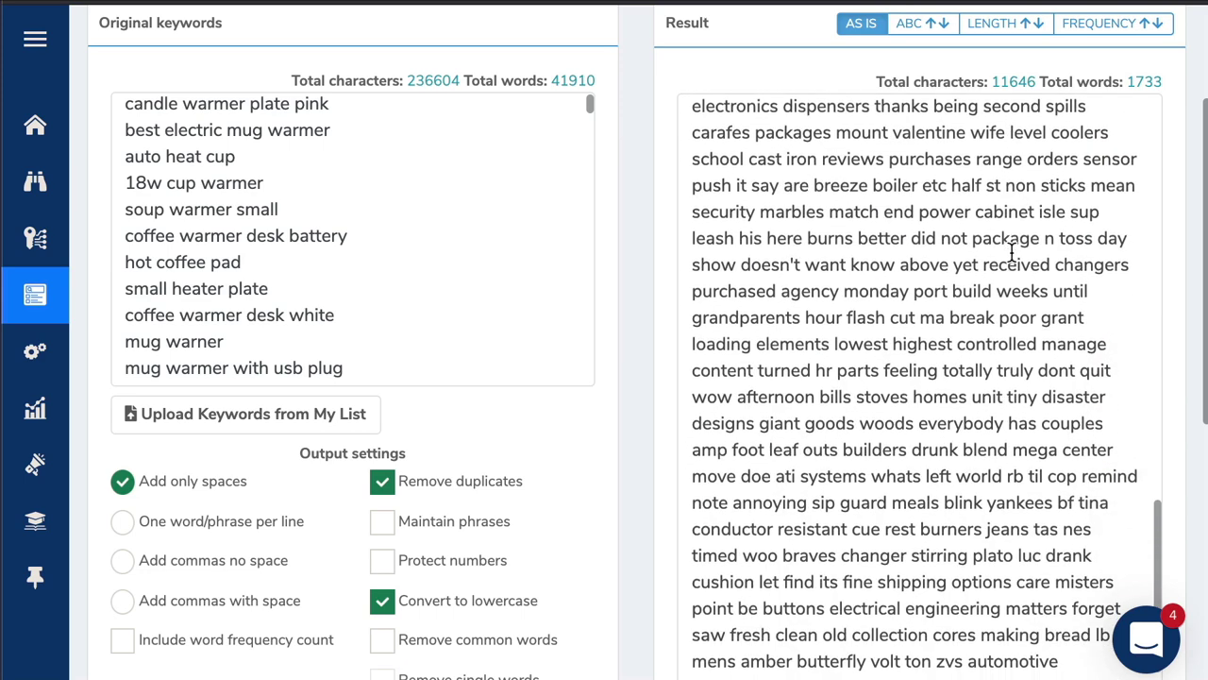
{"action": "scroll", "coordinate": [1010, 253], "scroll_direction": "down", "scroll_amount": 5}
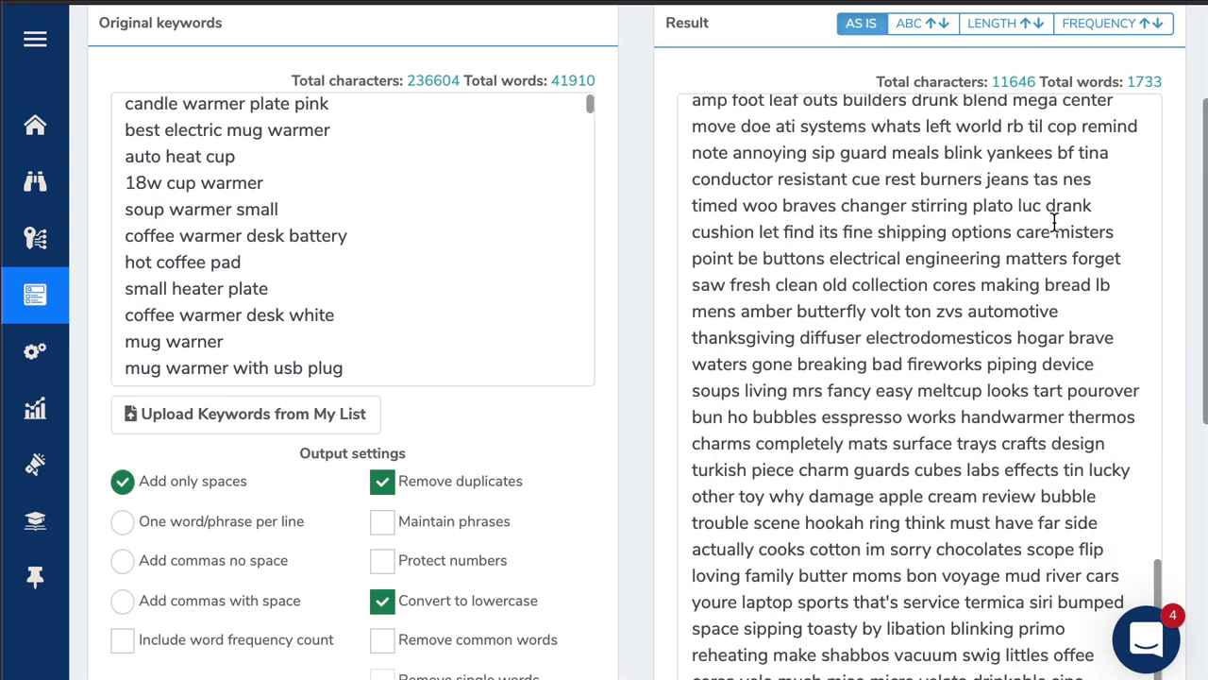
{"action": "left_click_drag", "start_coordinate": [786, 205], "coordinate": [1114, 231]}
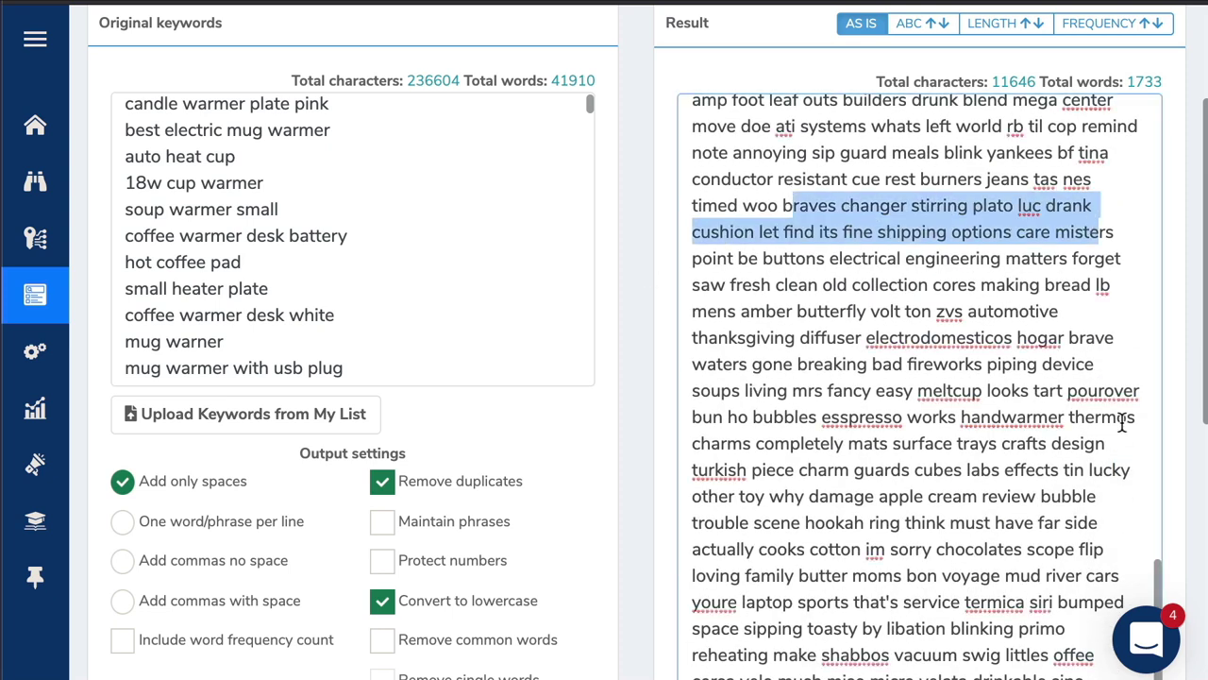
{"action": "scroll", "coordinate": [1090, 444], "scroll_direction": "down", "scroll_amount": 4}
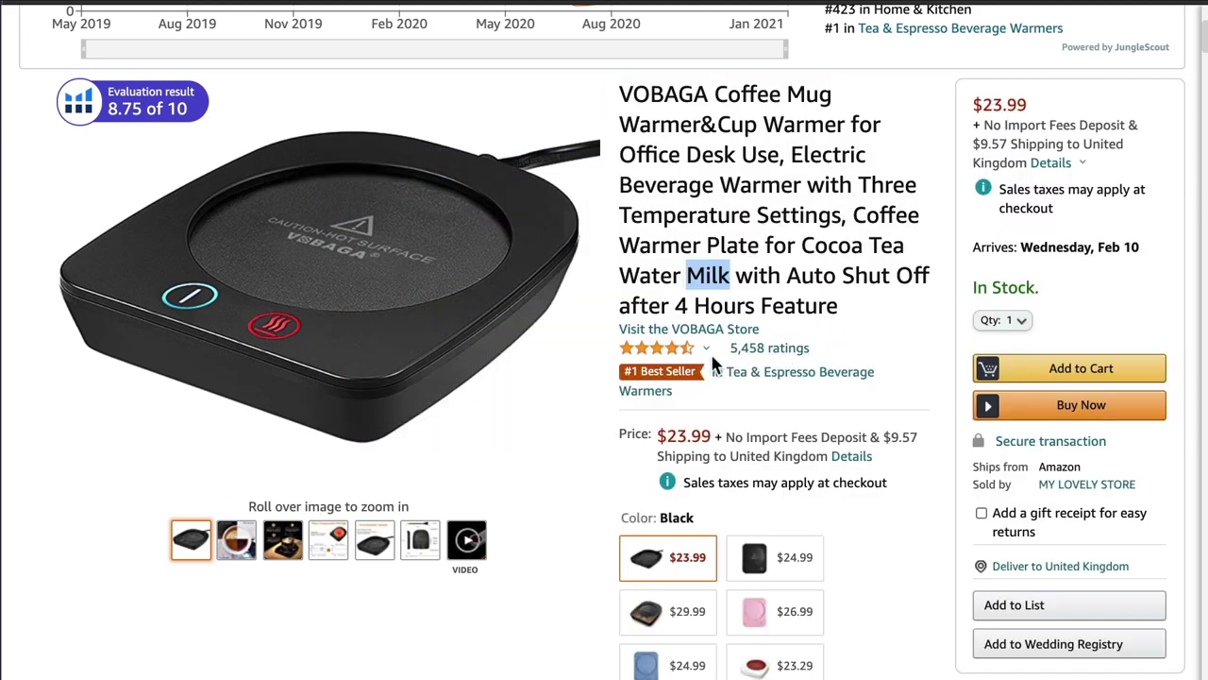
Examine the order-delivered waits, e-mails and filters in Helium 10's "Main Follow Up Sequence" automation
{"action": "mouse_move", "coordinate": [680, 357]}
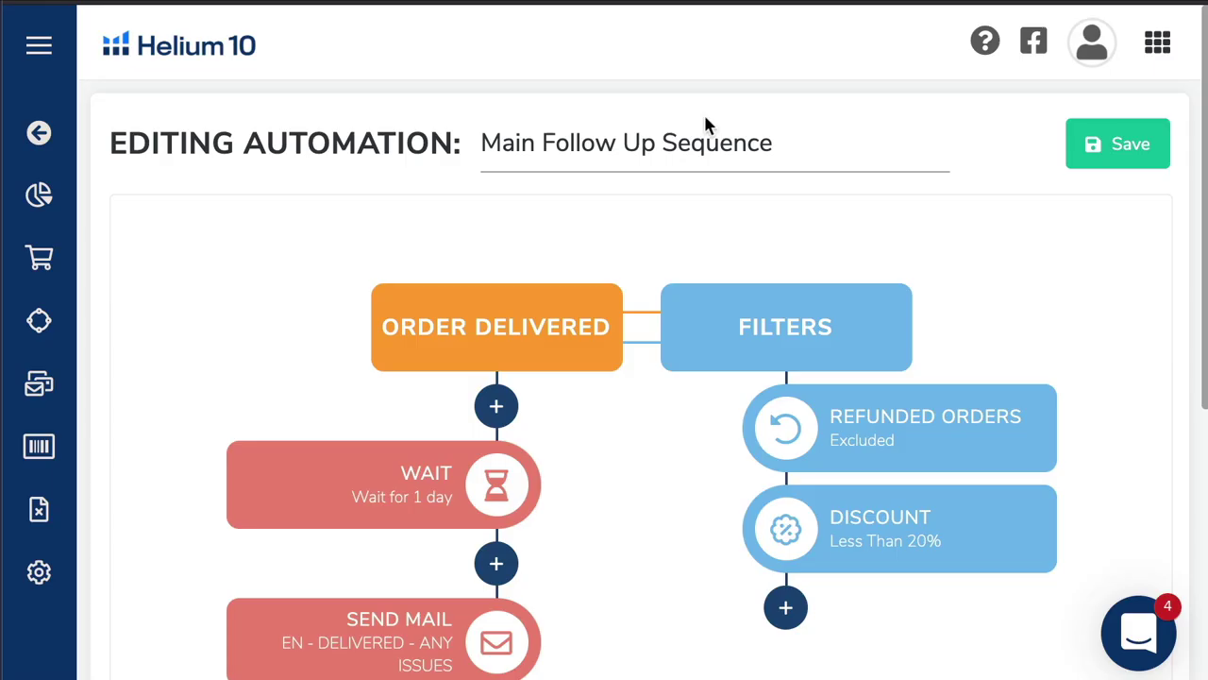
{"action": "scroll", "coordinate": [855, 453], "scroll_direction": "down", "scroll_amount": 3}
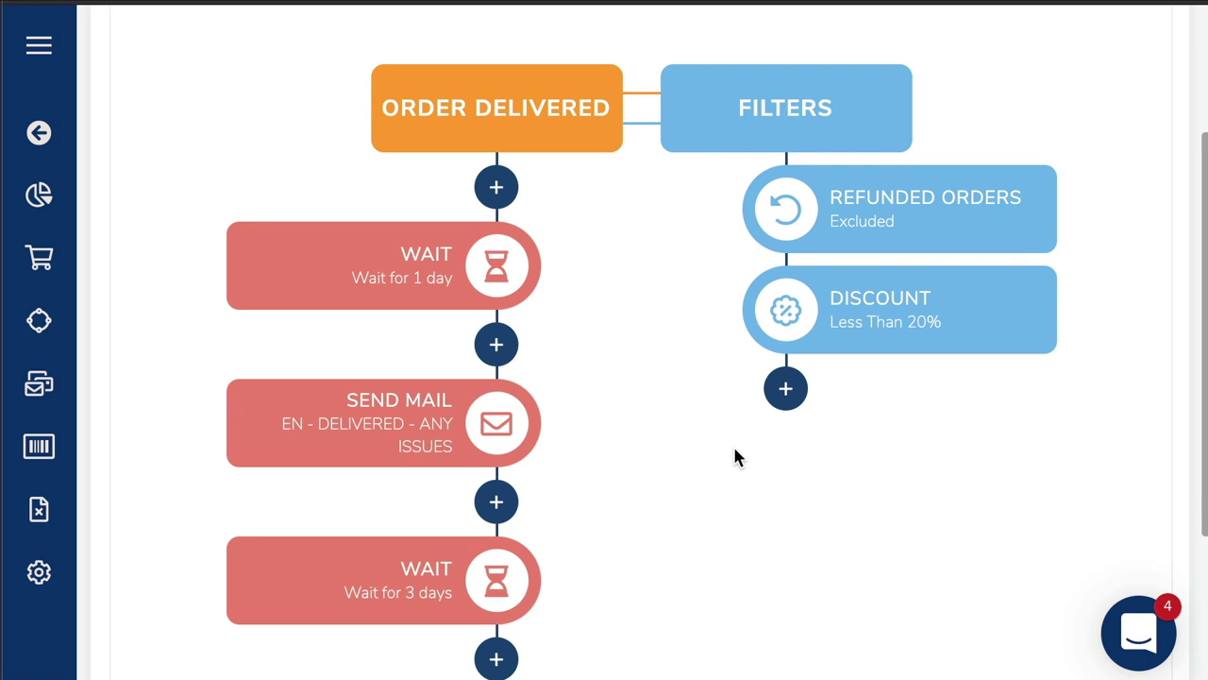
{"action": "scroll", "coordinate": [736, 457], "scroll_direction": "down", "scroll_amount": 2}
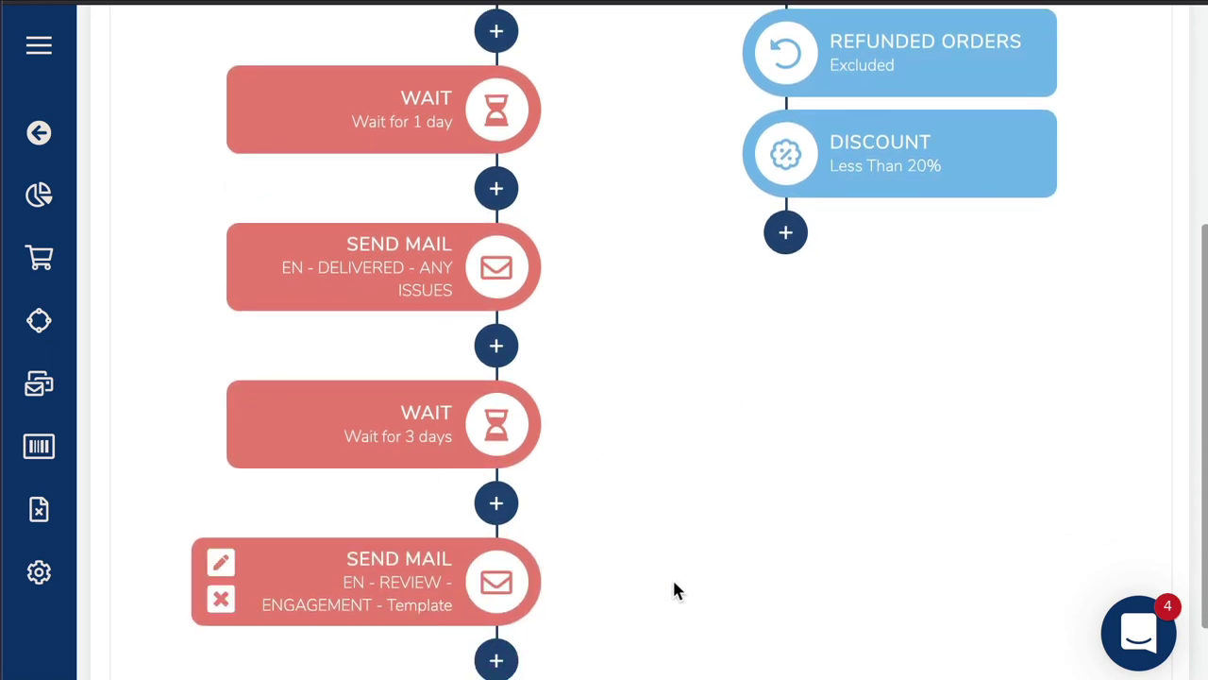
{"action": "scroll", "coordinate": [769, 492], "scroll_direction": "up", "scroll_amount": 1}
{"action": "scroll", "coordinate": [770, 484], "scroll_direction": "up", "scroll_amount": 4}
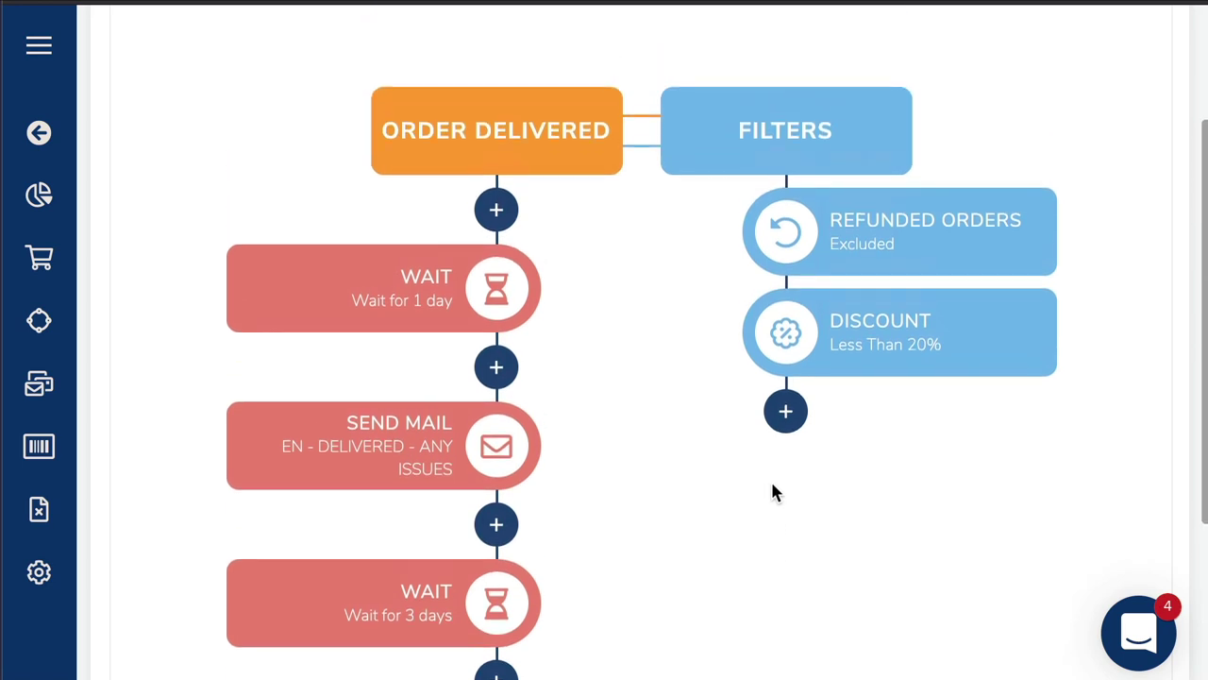
{"action": "scroll", "coordinate": [770, 491], "scroll_direction": "up", "scroll_amount": 1}
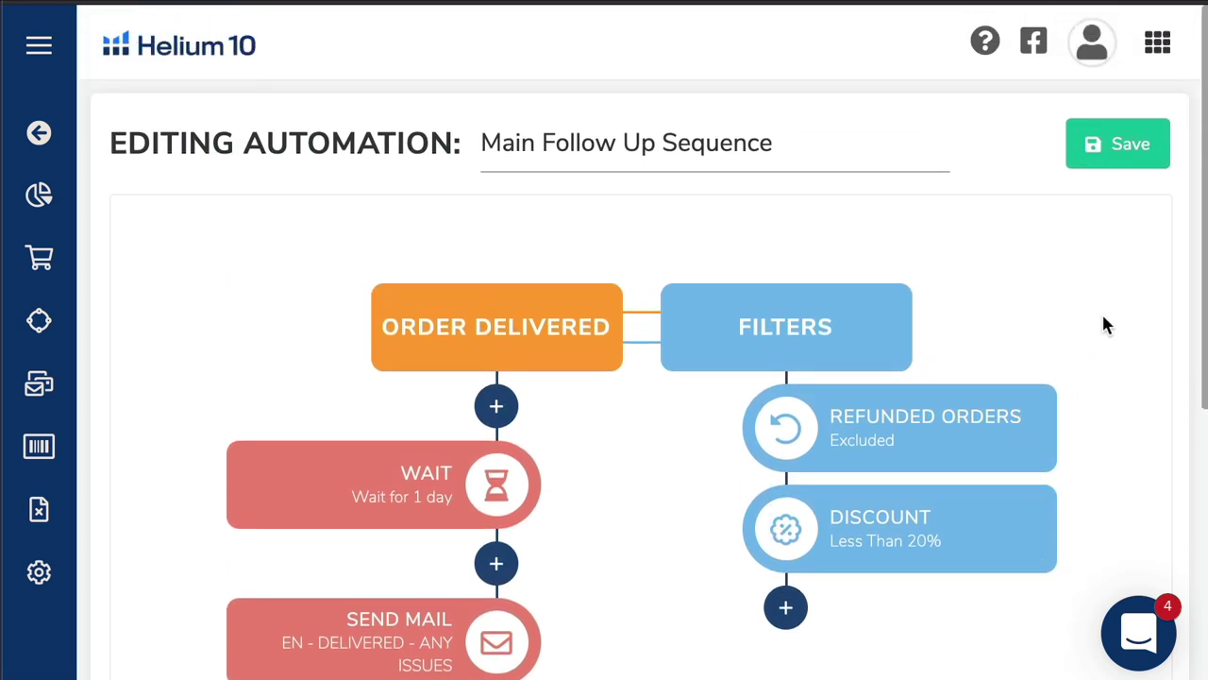
{"action": "scroll", "coordinate": [1117, 325], "scroll_direction": "down", "scroll_amount": 1}
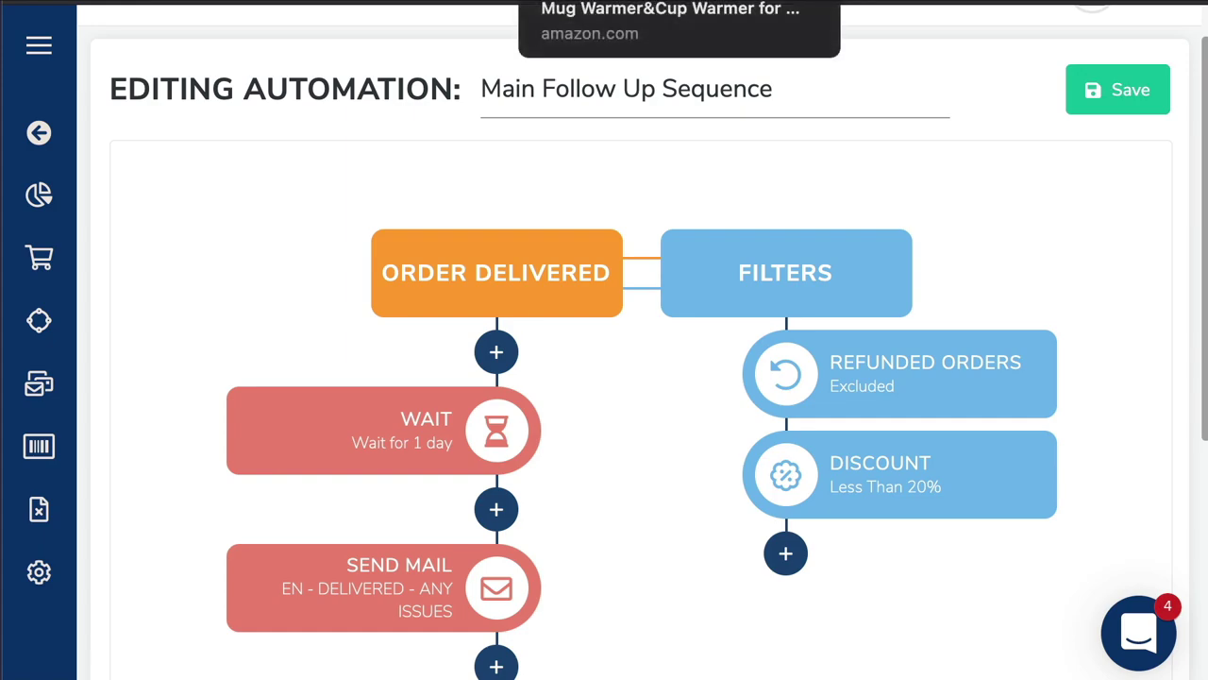
{"action": "left_click", "coordinate": [566, 2]}
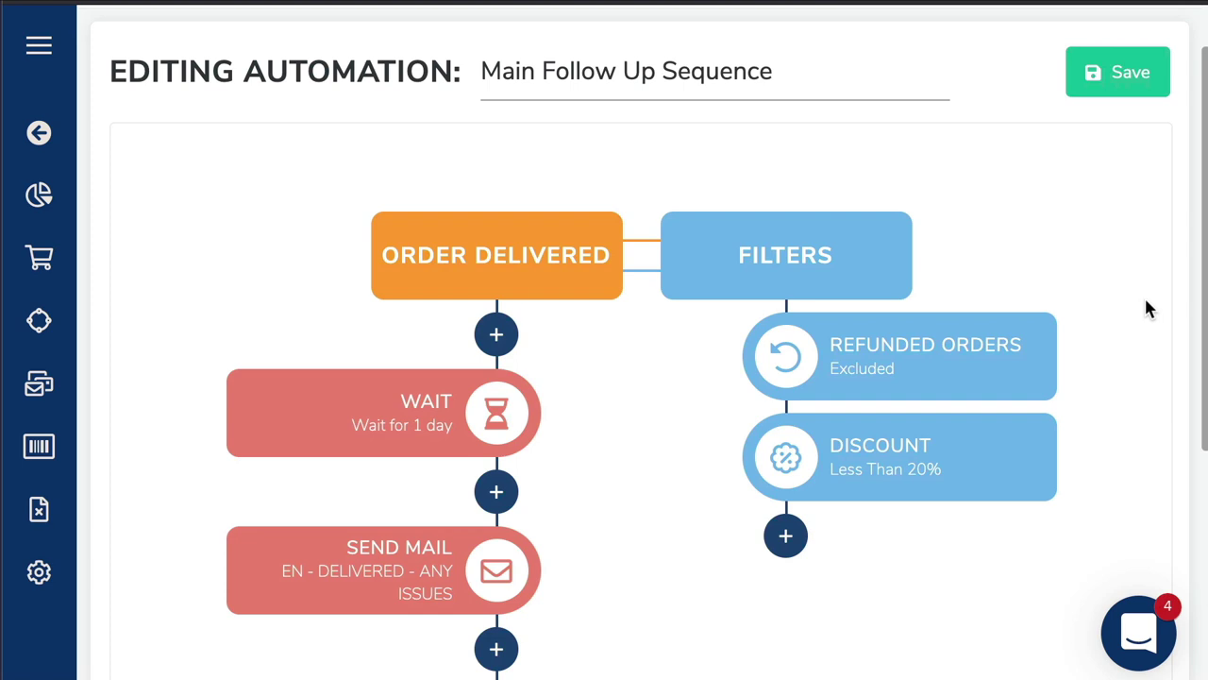
{"action": "scroll", "coordinate": [1150, 311], "scroll_direction": "down", "scroll_amount": 1}
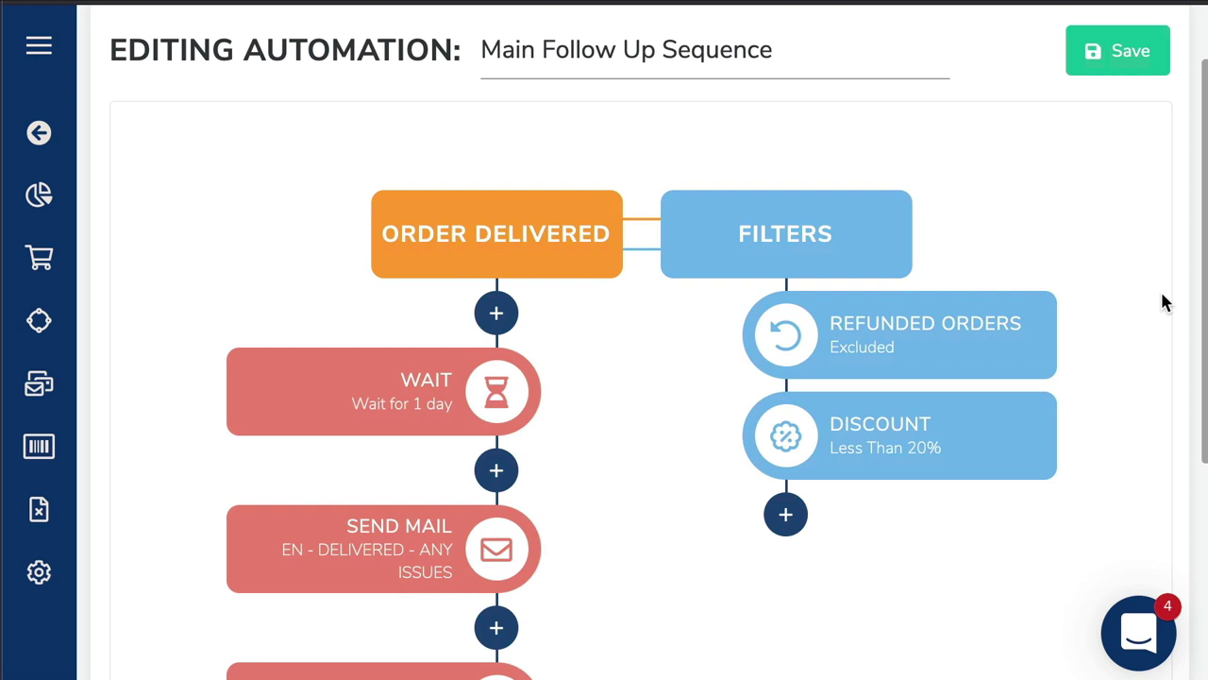
{"action": "scroll", "coordinate": [1171, 300], "scroll_direction": "up", "scroll_amount": 1}
{"action": "scroll", "coordinate": [1164, 302], "scroll_direction": "down", "scroll_amount": 1}
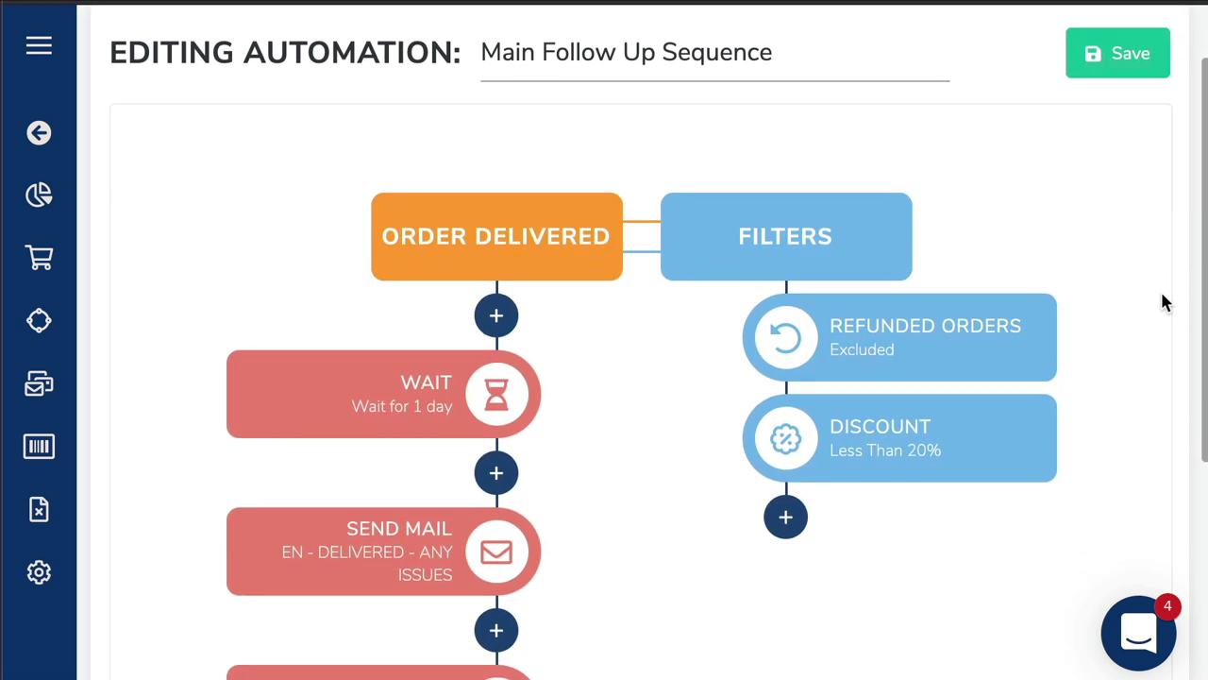